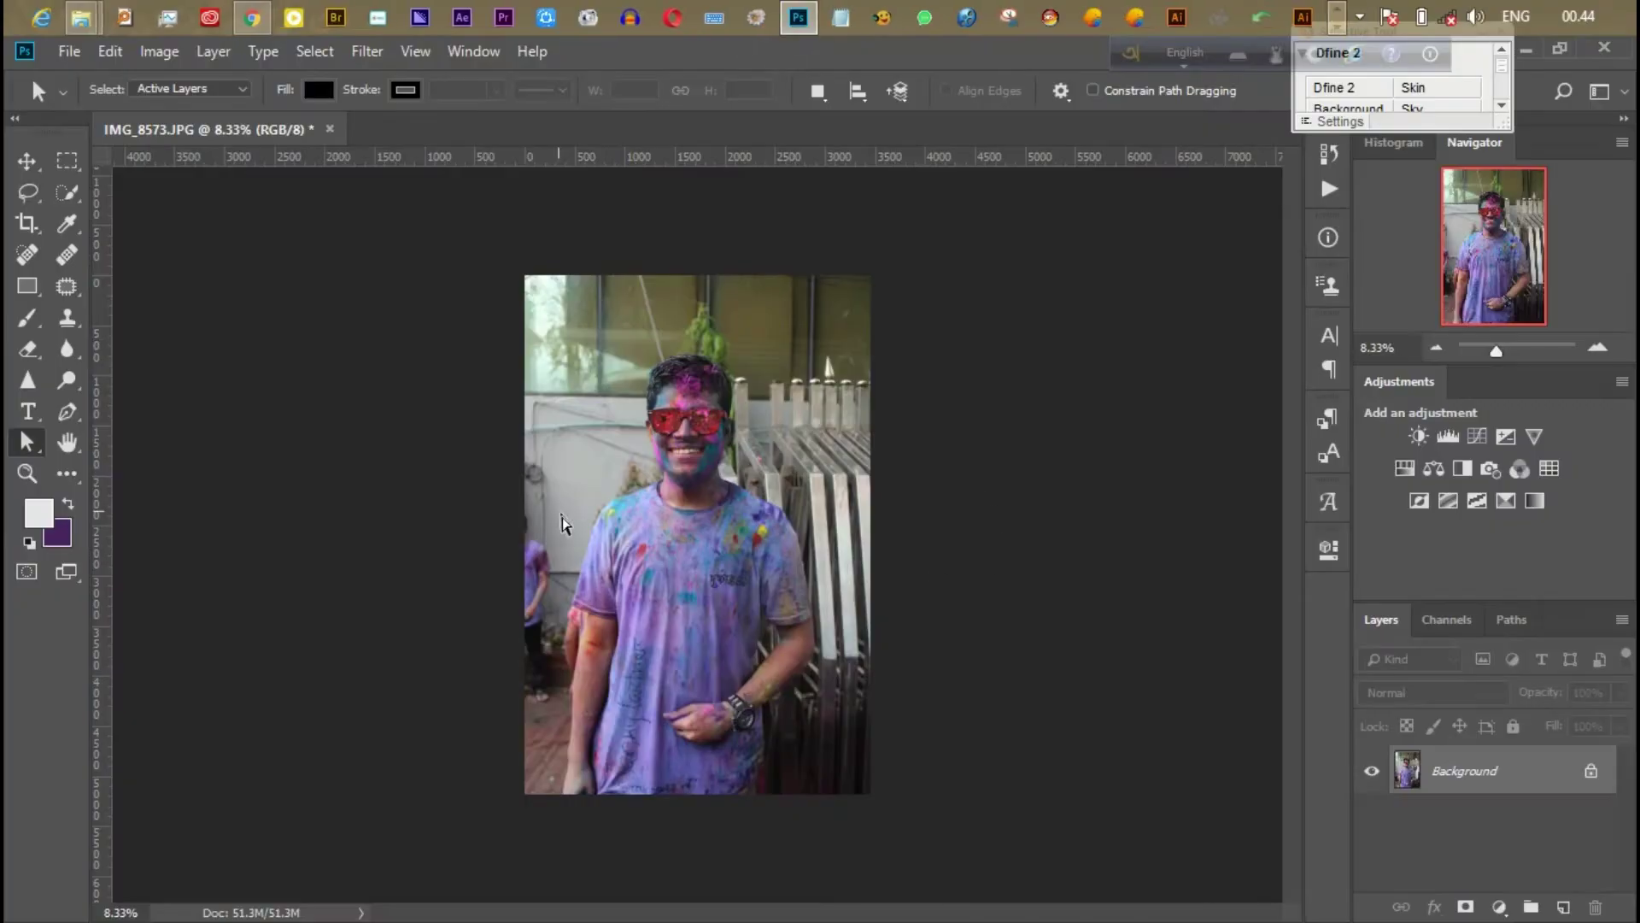
- Enlarge the Layers panel, shrink the Navigator preview and widen the side panels
{"action": "left_click", "coordinate": [1471, 773]}
{"action": "mouse_move", "coordinate": [1414, 600]}
{"action": "left_mouse_down"}
{"action": "mouse_move", "coordinate": [1476, 345]}
{"action": "mouse_move", "coordinate": [1547, 277]}
{"action": "left_mouse_up"}
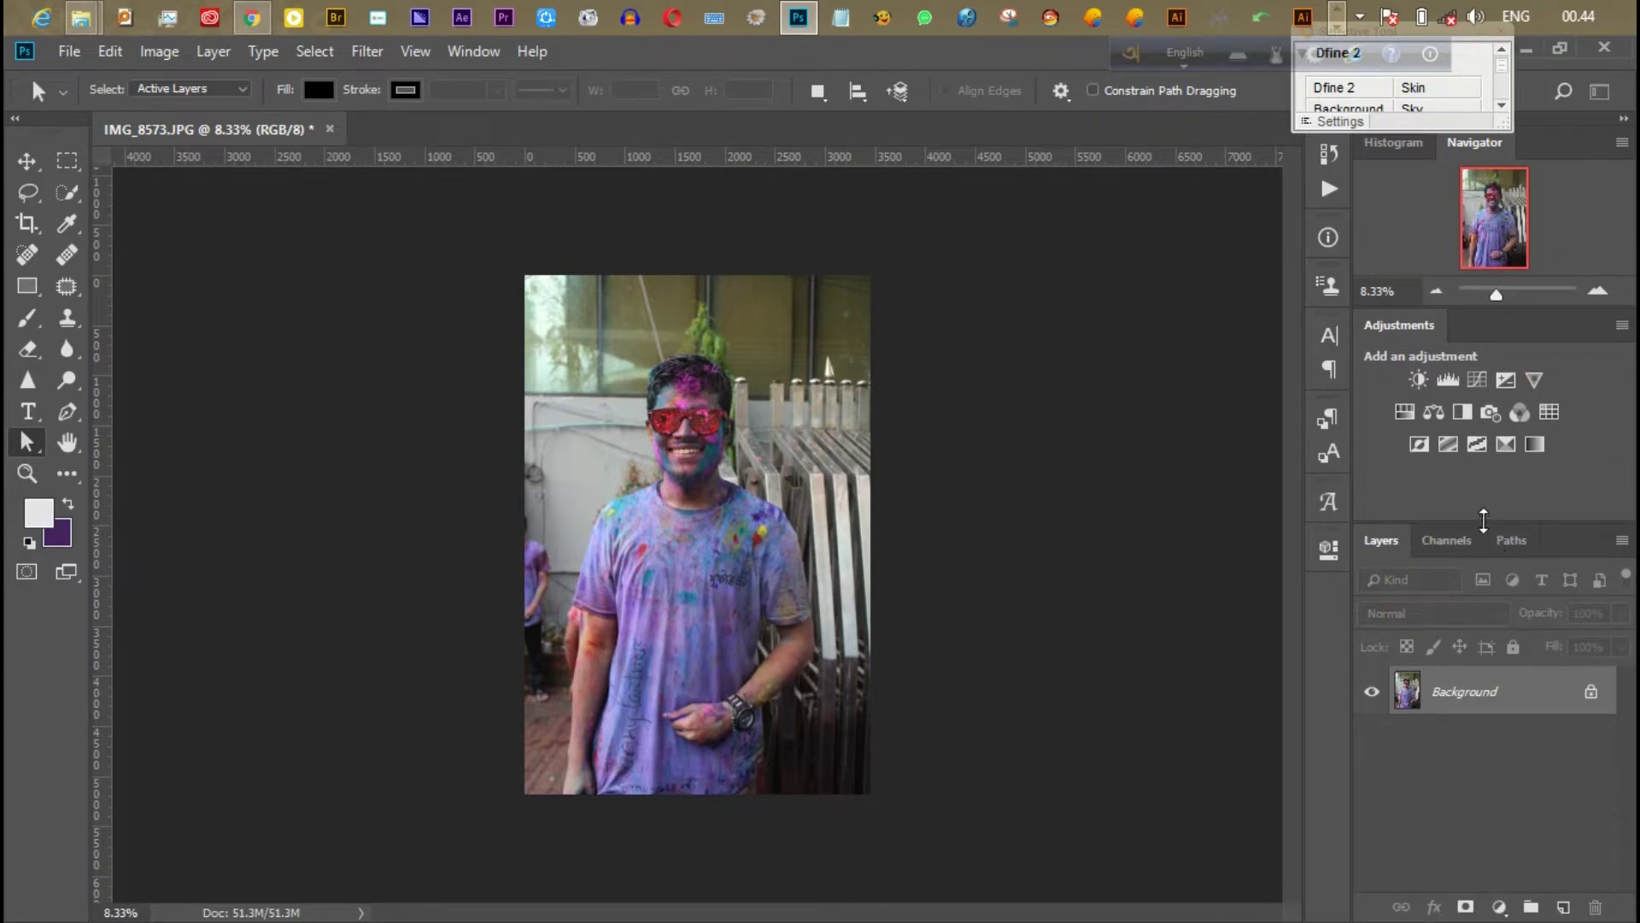
{"action": "left_click_drag", "start_coordinate": [1509, 523], "coordinate": [1509, 467]}
{"action": "left_click_drag", "start_coordinate": [1356, 642], "coordinate": [1289, 657]}
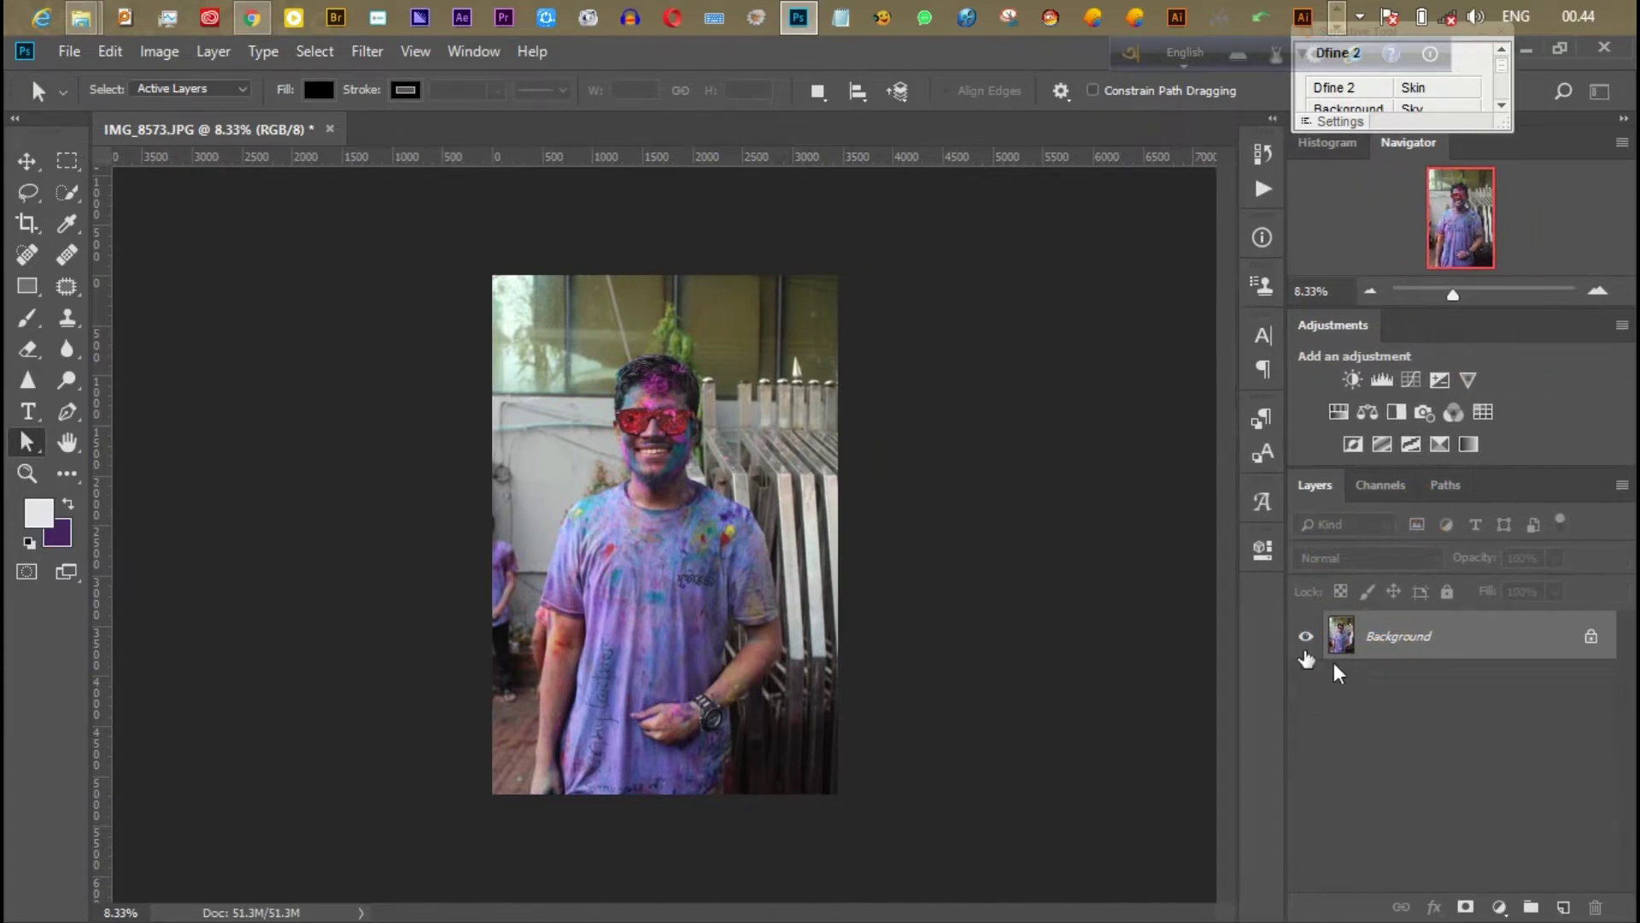
- Duplicate the Background layer as Layer 1 with Ctrl+J
{"action": "left_click", "coordinate": [1425, 649]}
{"action": "key", "text": "ctrl+j"}
{"action": "right_click", "coordinate": [1418, 657]}
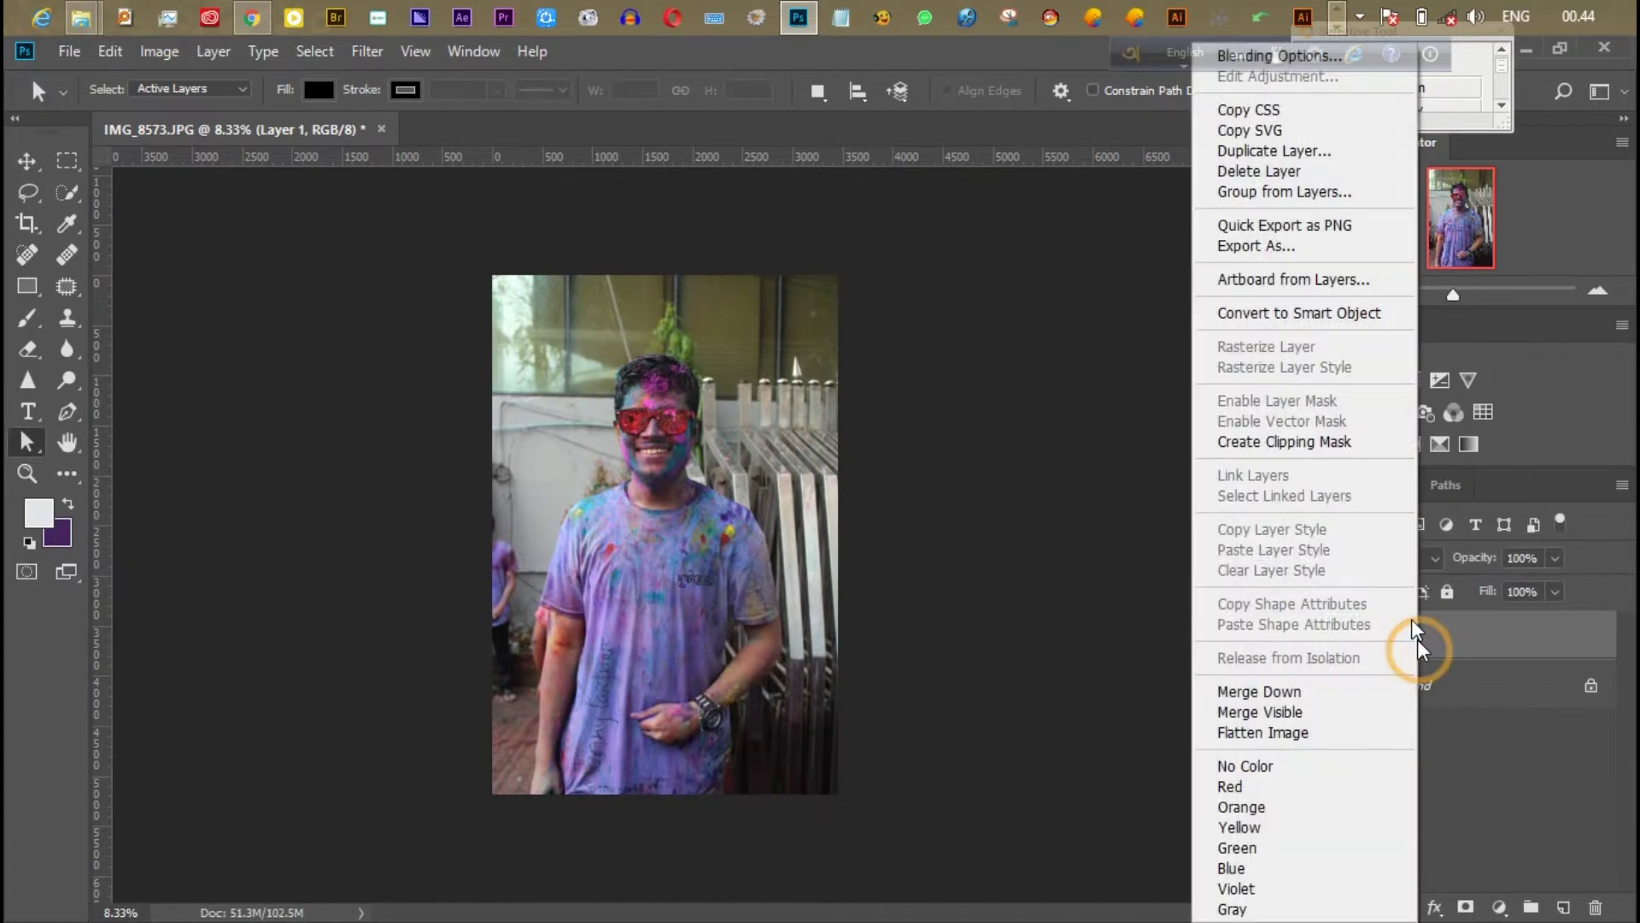
{"action": "key", "text": "Escape"}
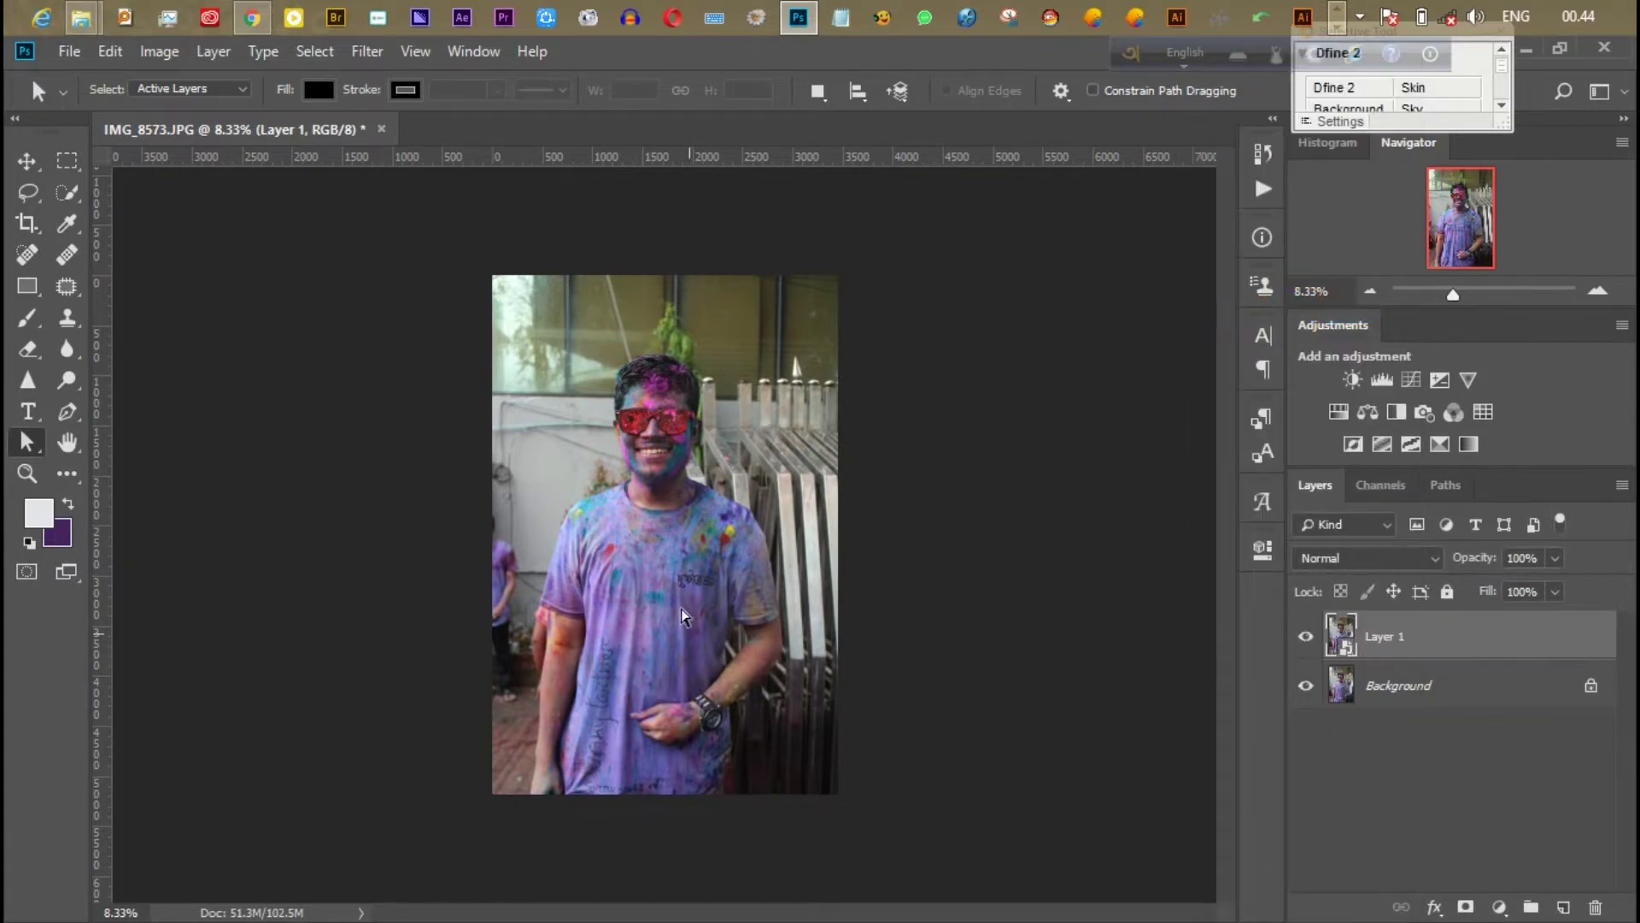
- Add a Curves adjustment with a midtone point and slightly deepened shadows
{"action": "left_click", "coordinate": [1410, 380]}
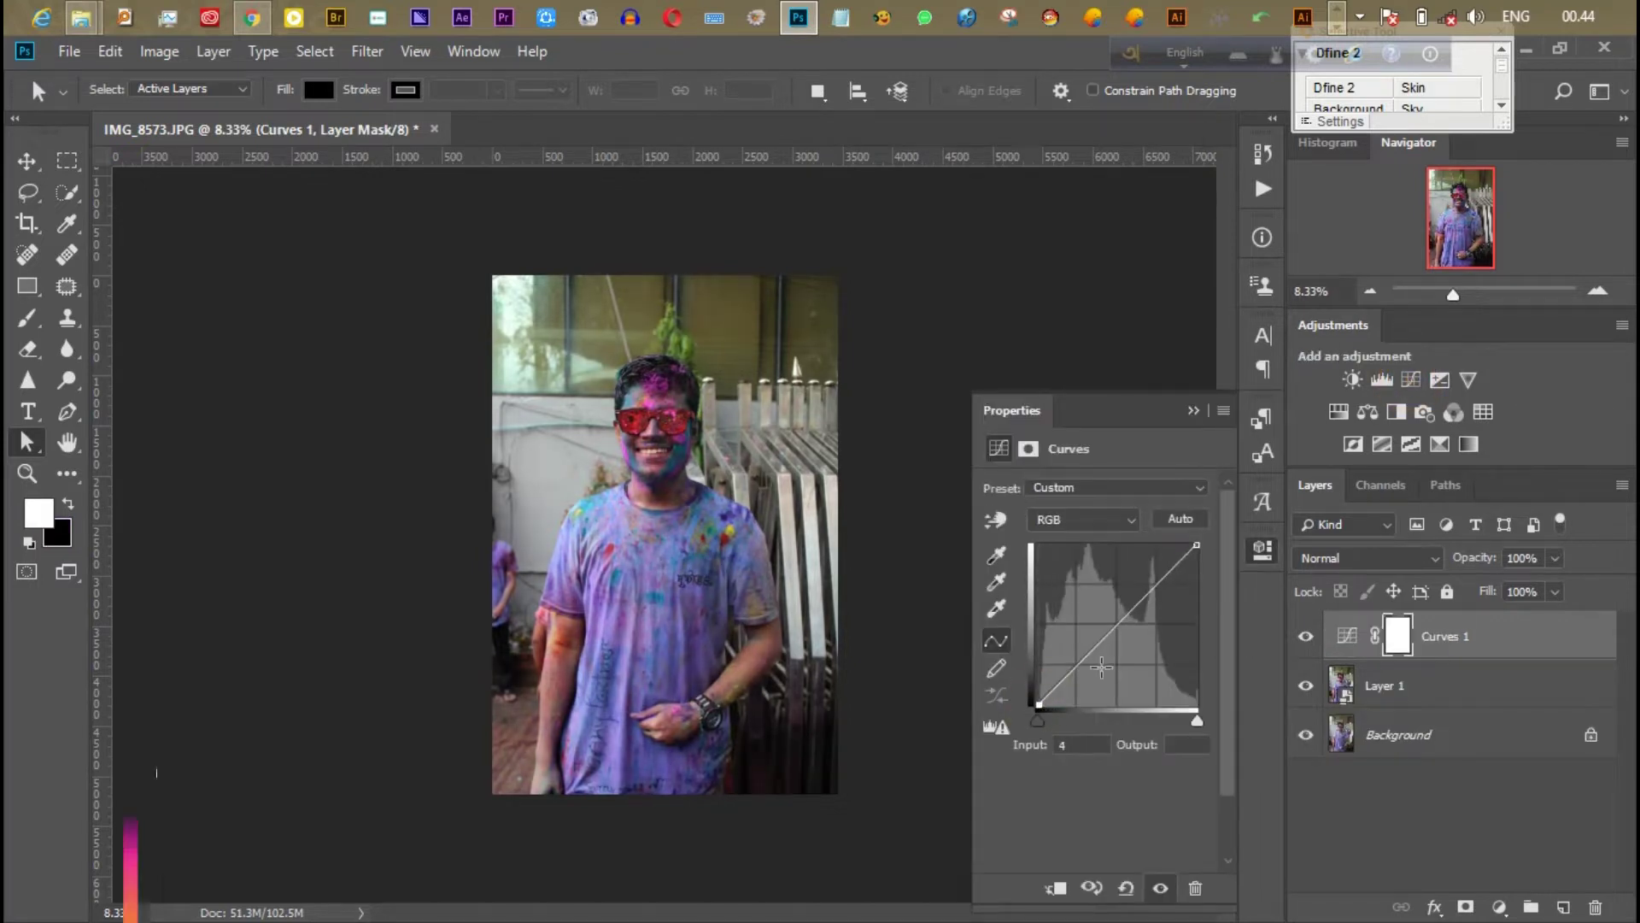
{"action": "left_click", "coordinate": [1107, 628]}
{"action": "left_click_drag", "start_coordinate": [1037, 705], "coordinate": [1040, 705]}
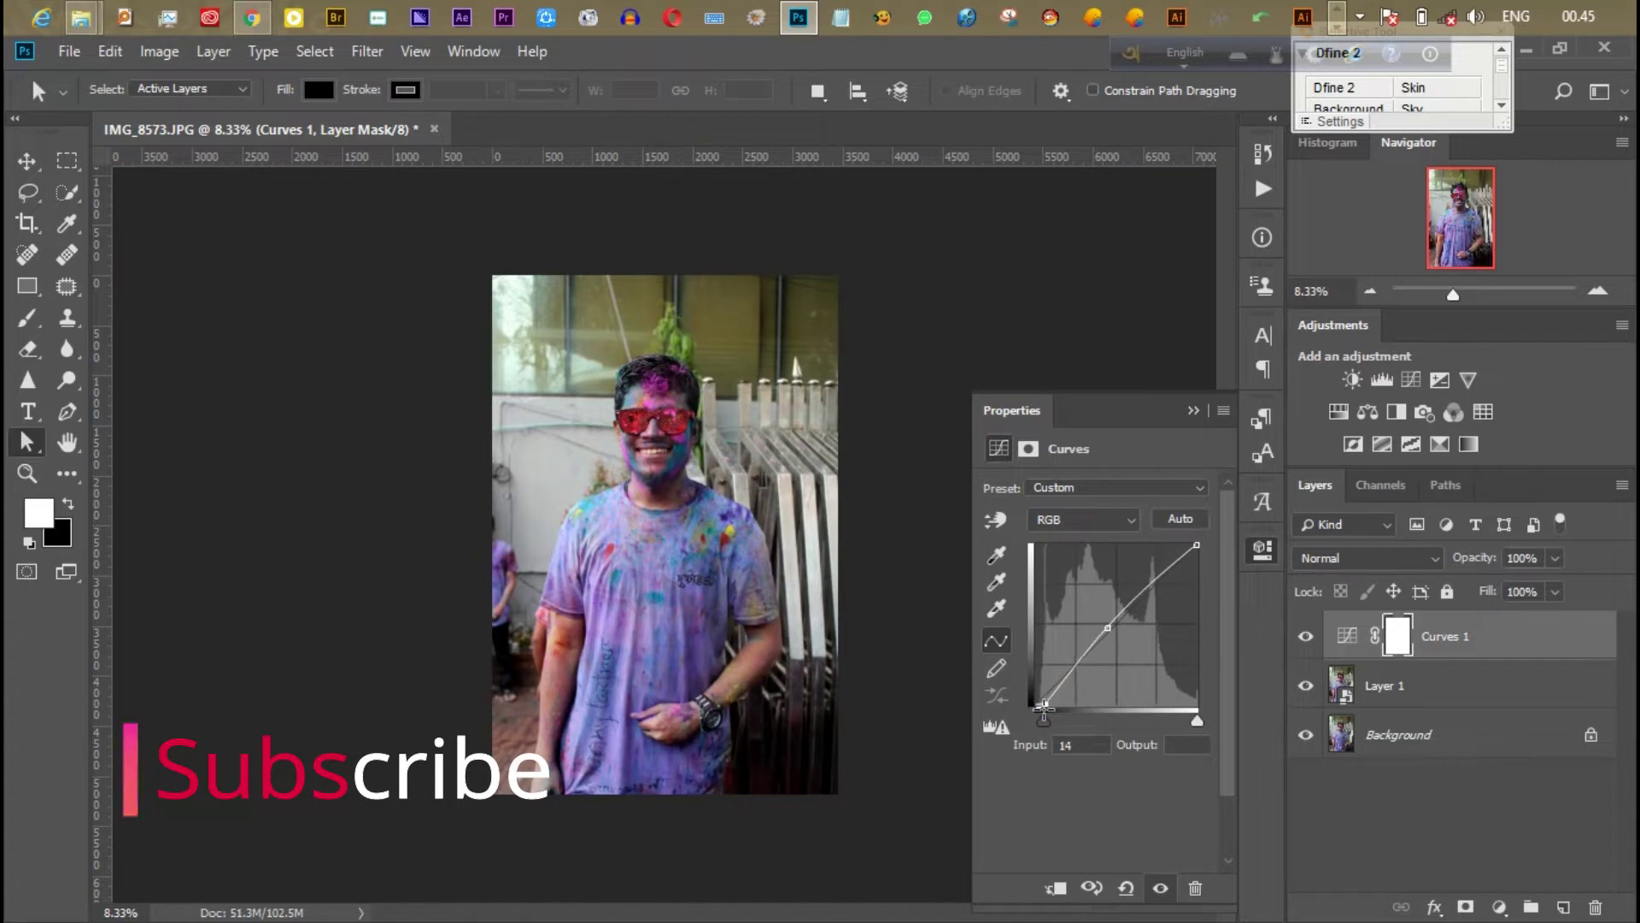
{"action": "left_click", "coordinate": [1194, 411]}
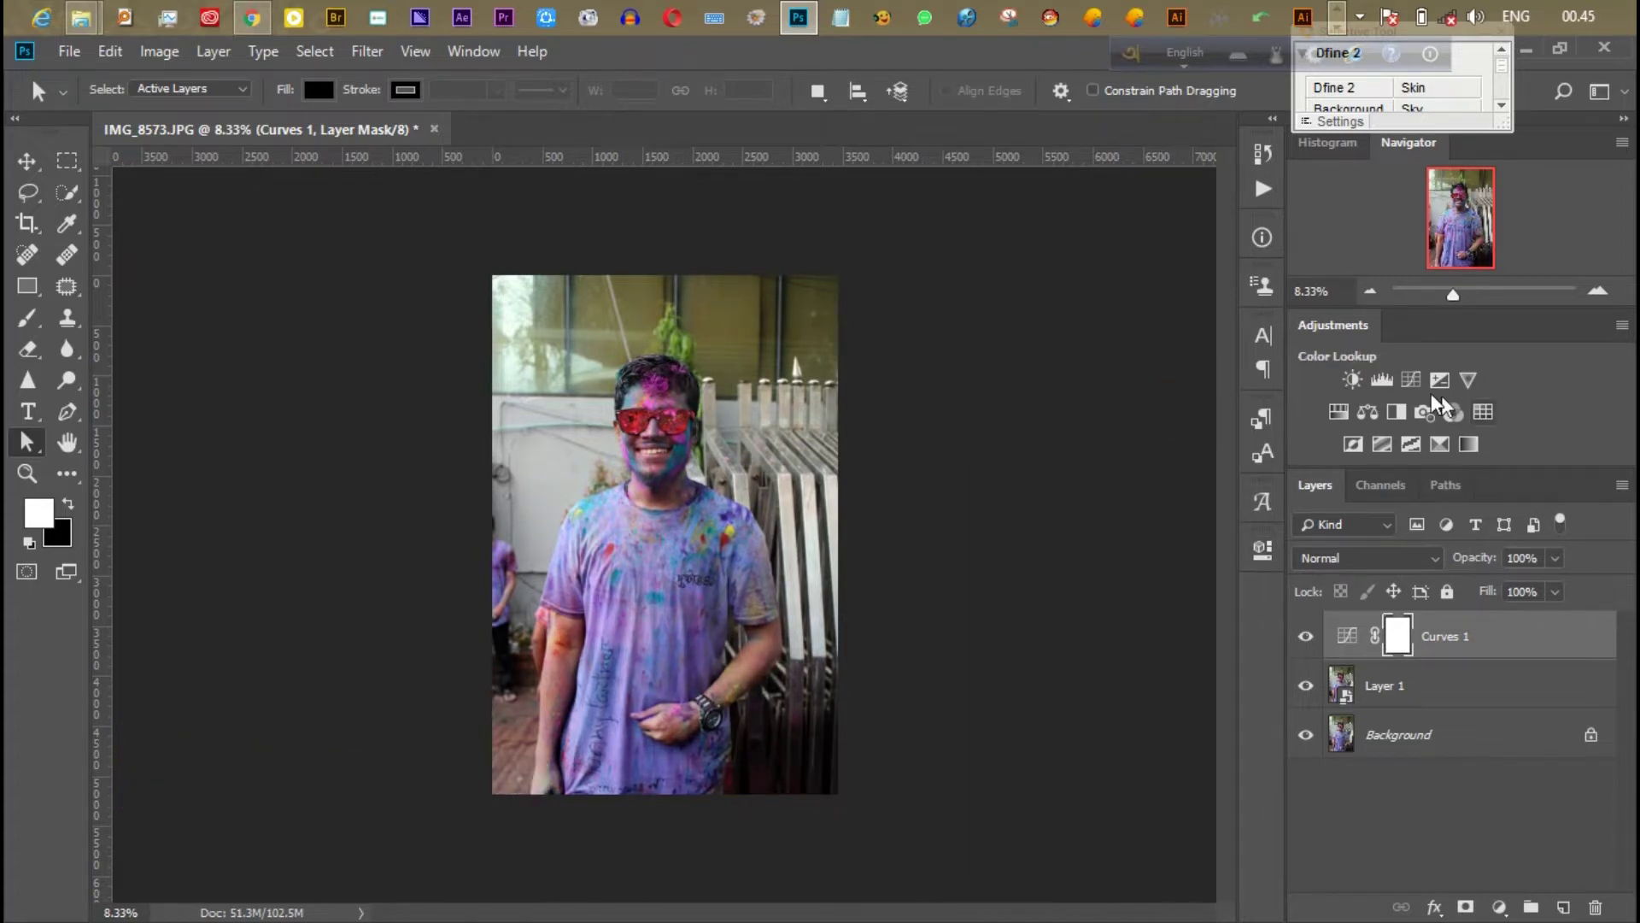
- Add a Levels adjustment that pulls in the black and white input sliders
{"action": "left_click", "coordinate": [1382, 379]}
{"action": "left_click_drag", "start_coordinate": [1204, 659], "coordinate": [1185, 659]}
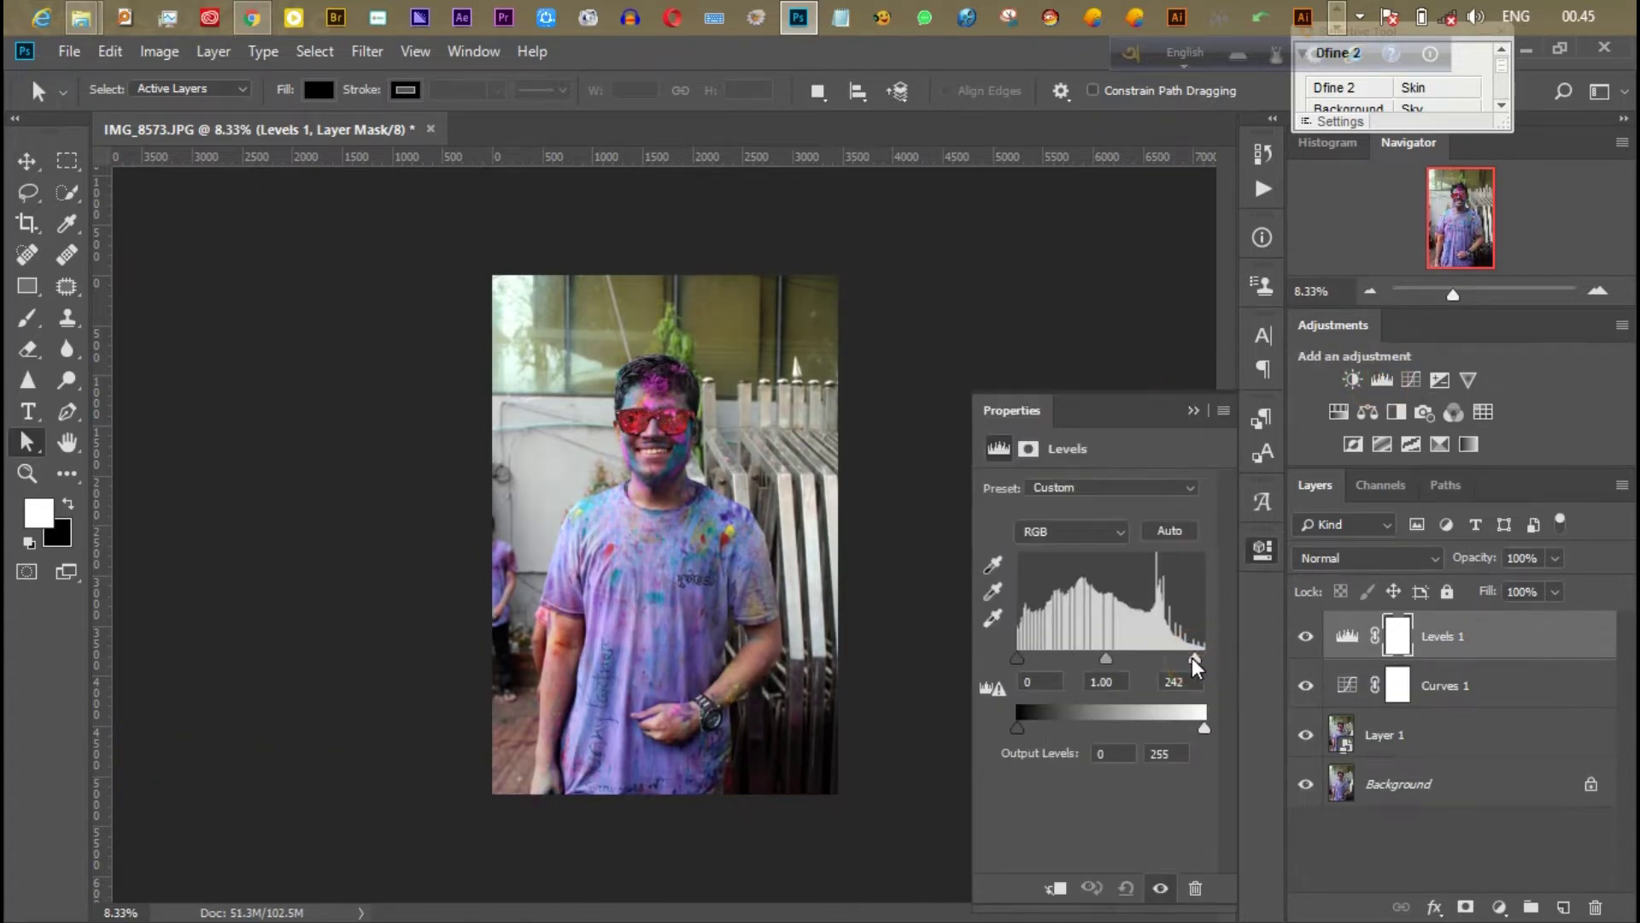
{"action": "left_click_drag", "start_coordinate": [1017, 658], "coordinate": [1025, 660]}
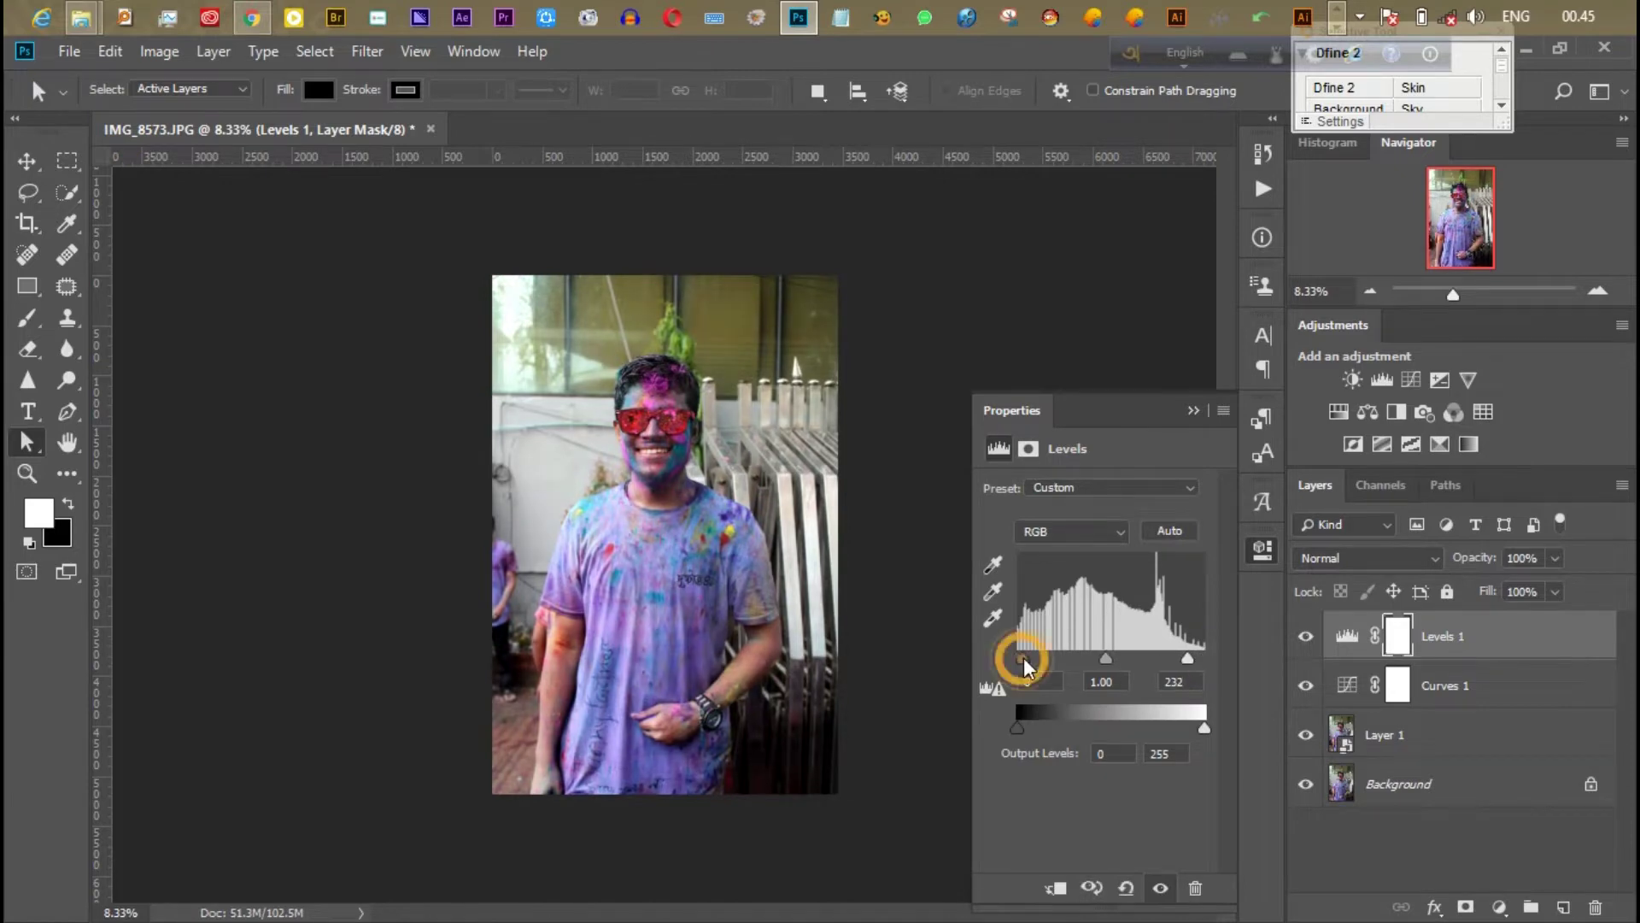
{"action": "left_click_drag", "start_coordinate": [1204, 727], "coordinate": [1206, 729]}
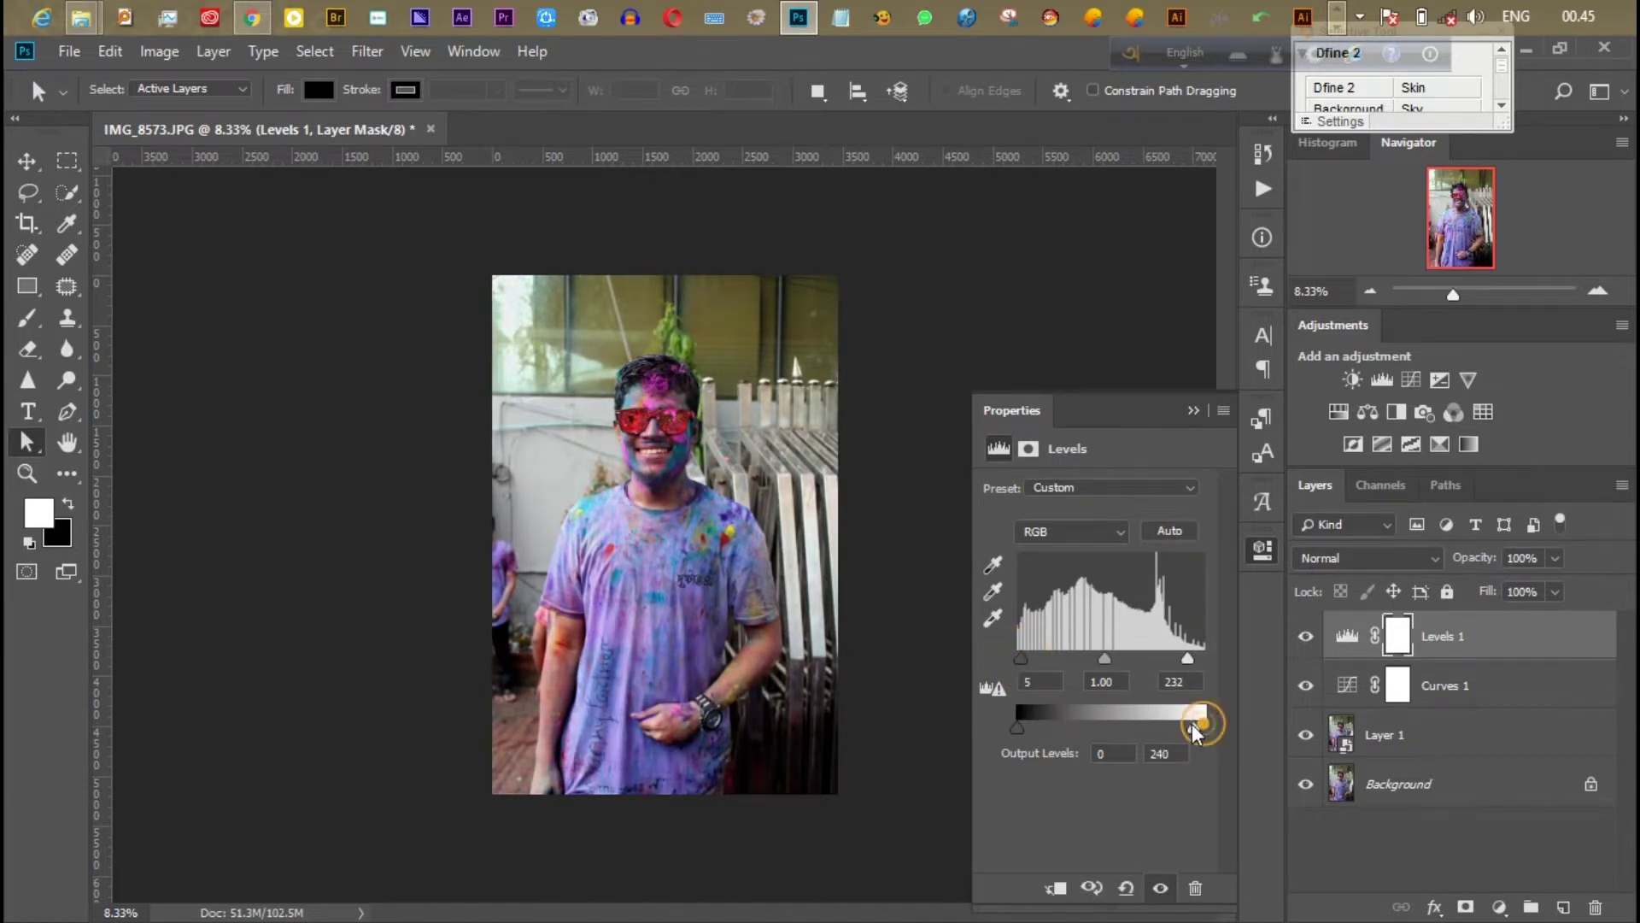
{"action": "left_click", "coordinate": [1193, 410]}
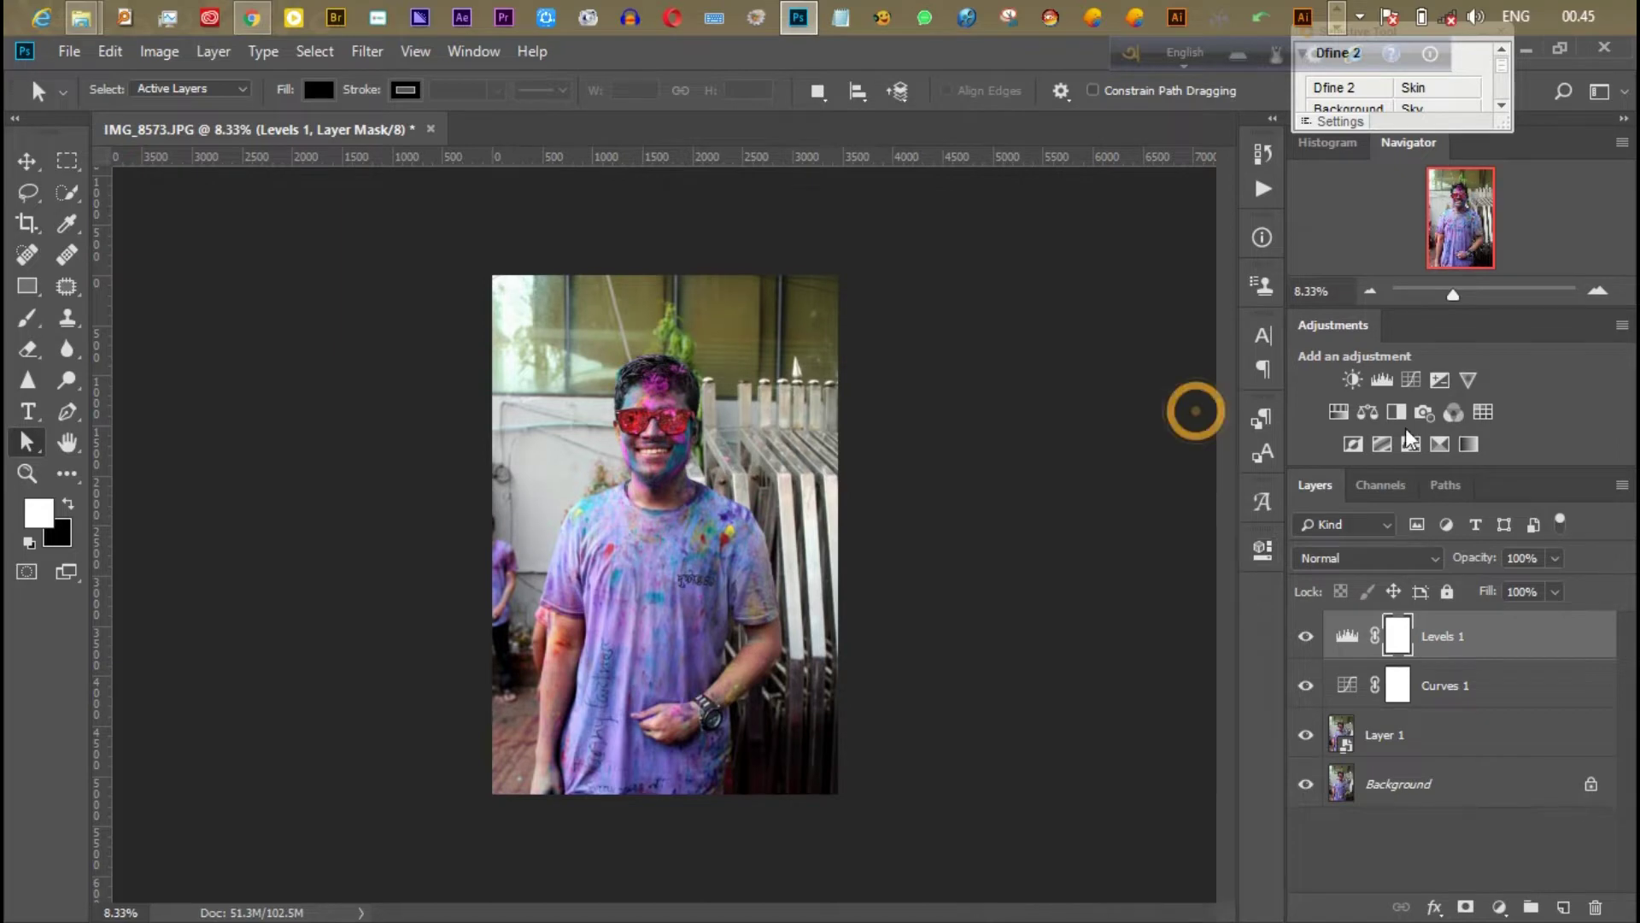
- Add a Color Lookup layer loaded with the teal and yeallow.CUBE LUT from the personal LUT folder
{"action": "left_click", "coordinate": [1483, 411]}
{"action": "left_click", "coordinate": [1149, 488]}
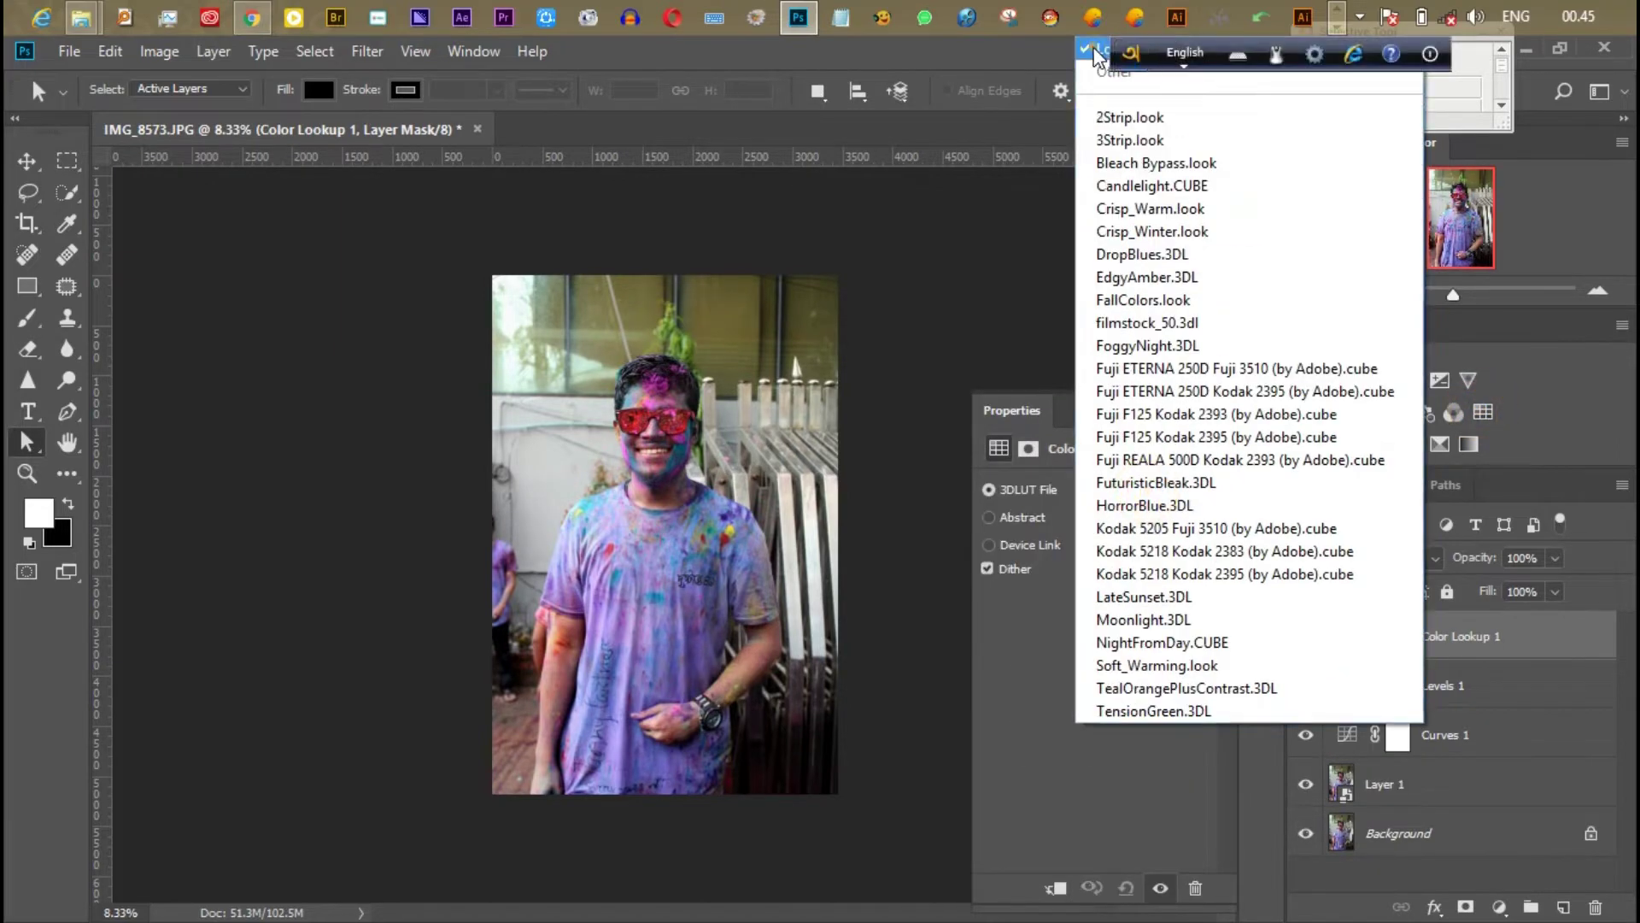
{"action": "left_click", "coordinate": [1136, 49]}
{"action": "double_click", "coordinate": [1495, 290]}
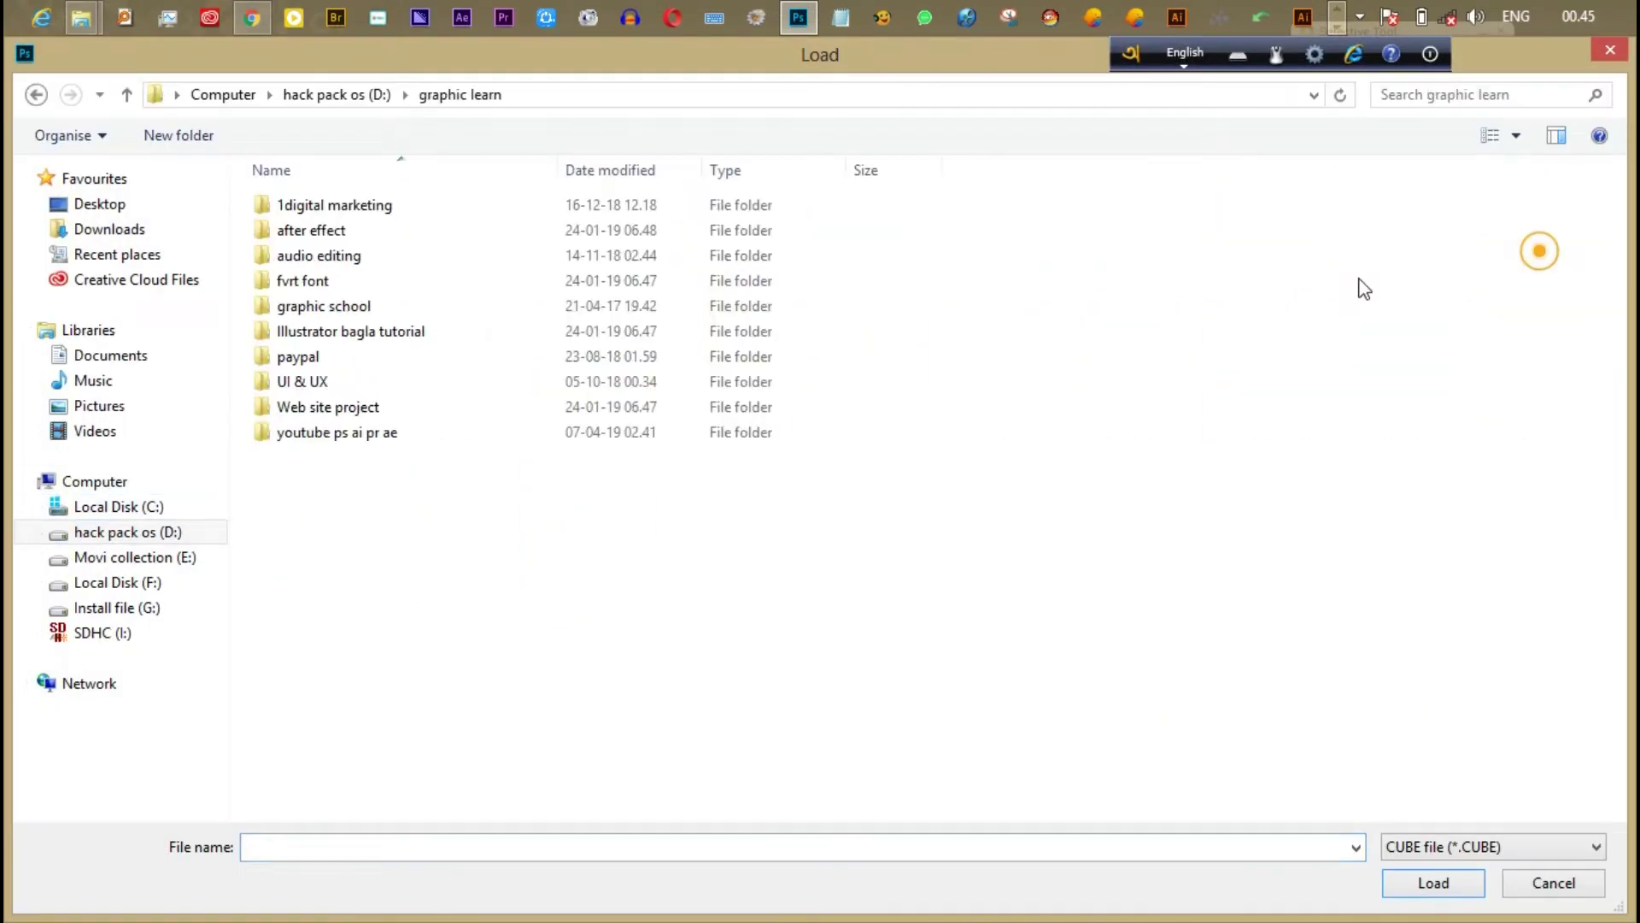
{"action": "double_click", "coordinate": [413, 432]}
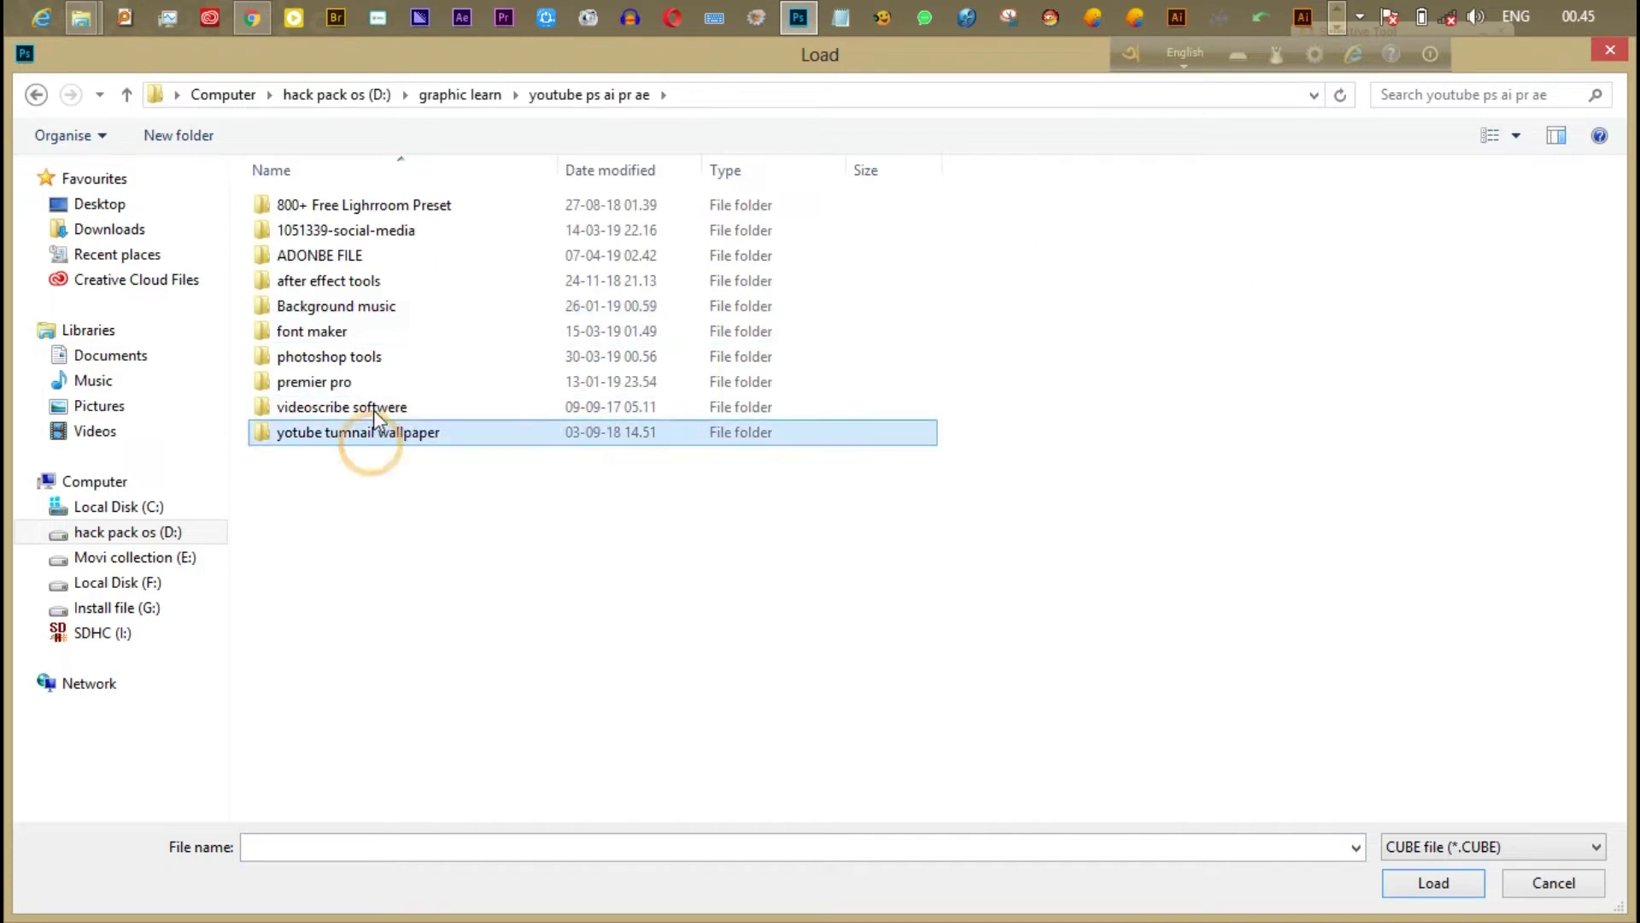
{"action": "double_click", "coordinate": [341, 381]}
{"action": "double_click", "coordinate": [381, 257]}
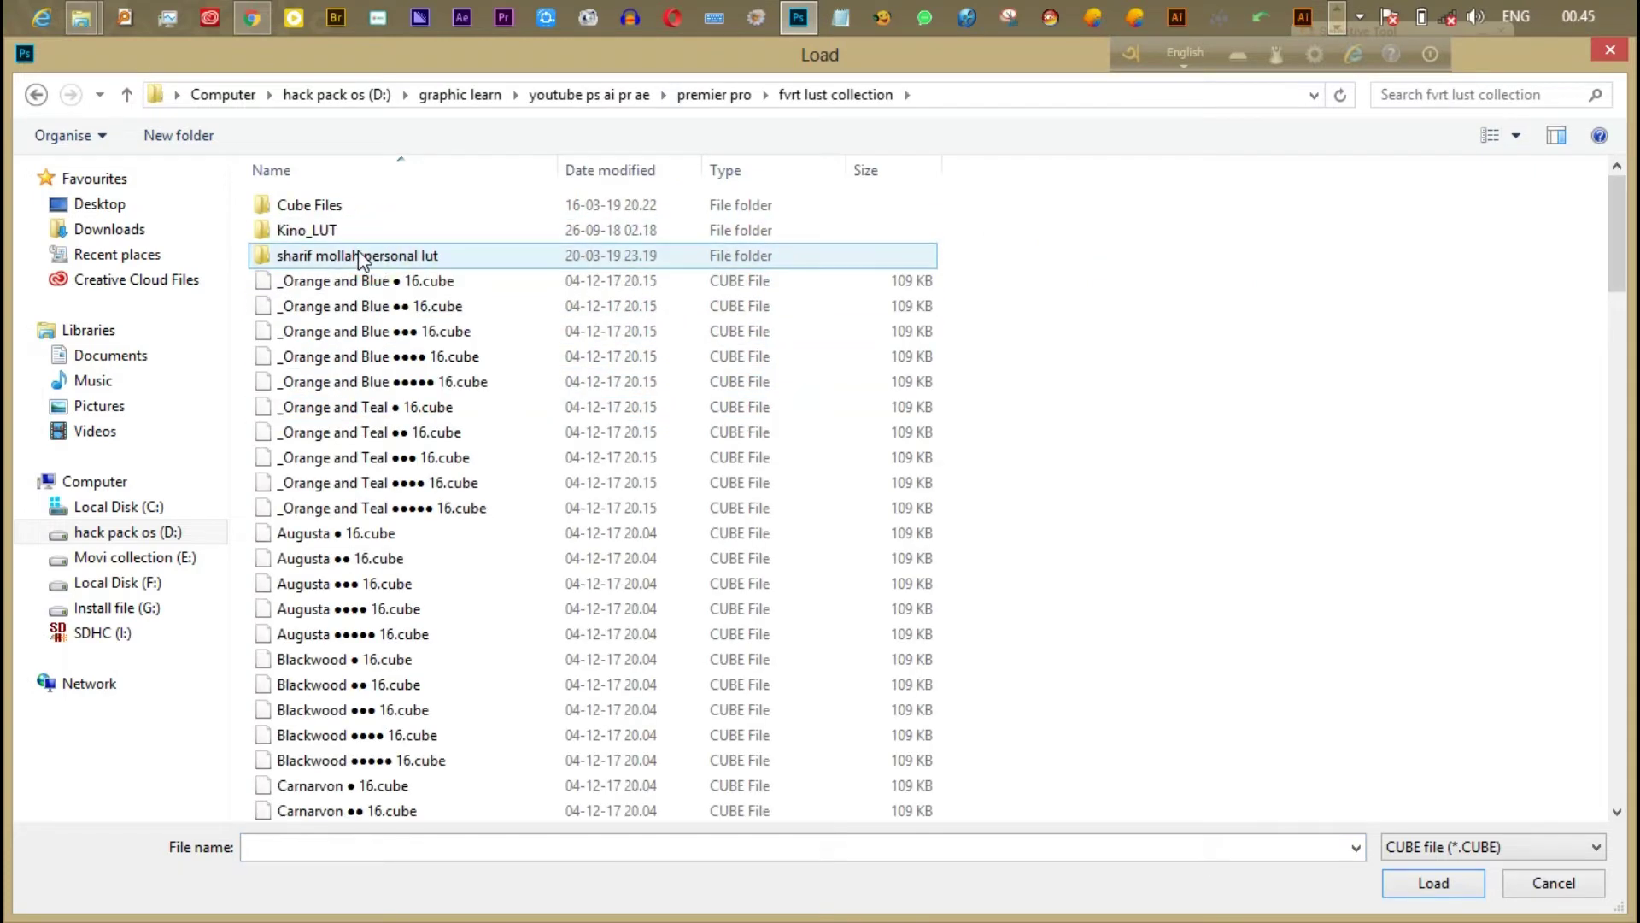
{"action": "double_click", "coordinate": [358, 256]}
{"action": "left_click", "coordinate": [879, 427]}
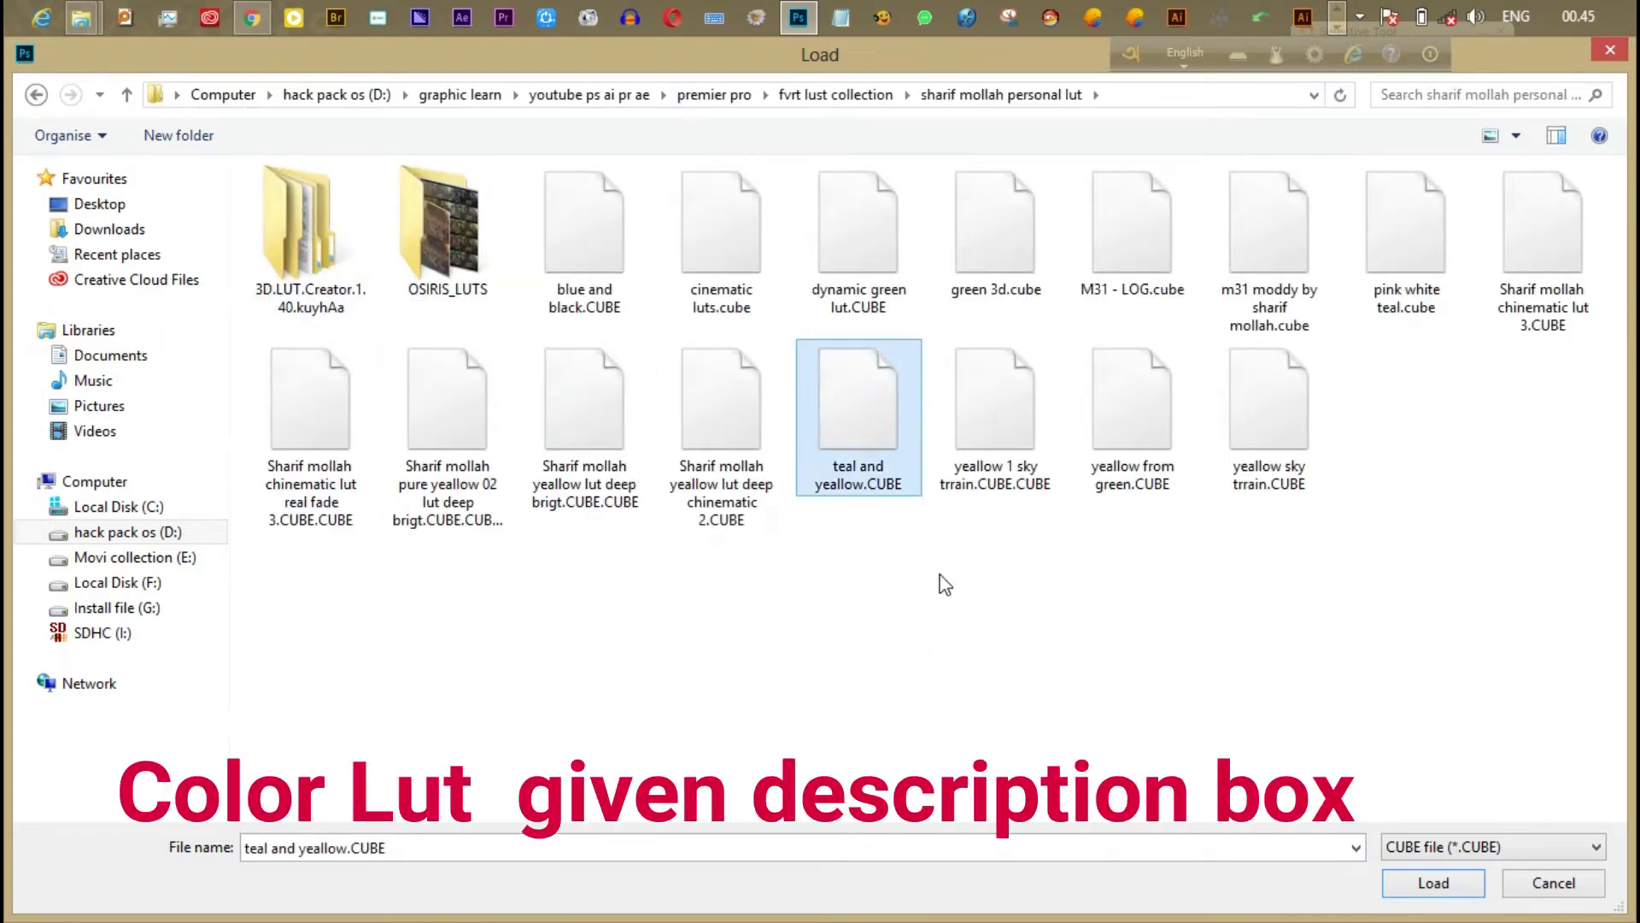
{"action": "left_click", "coordinate": [1433, 882]}
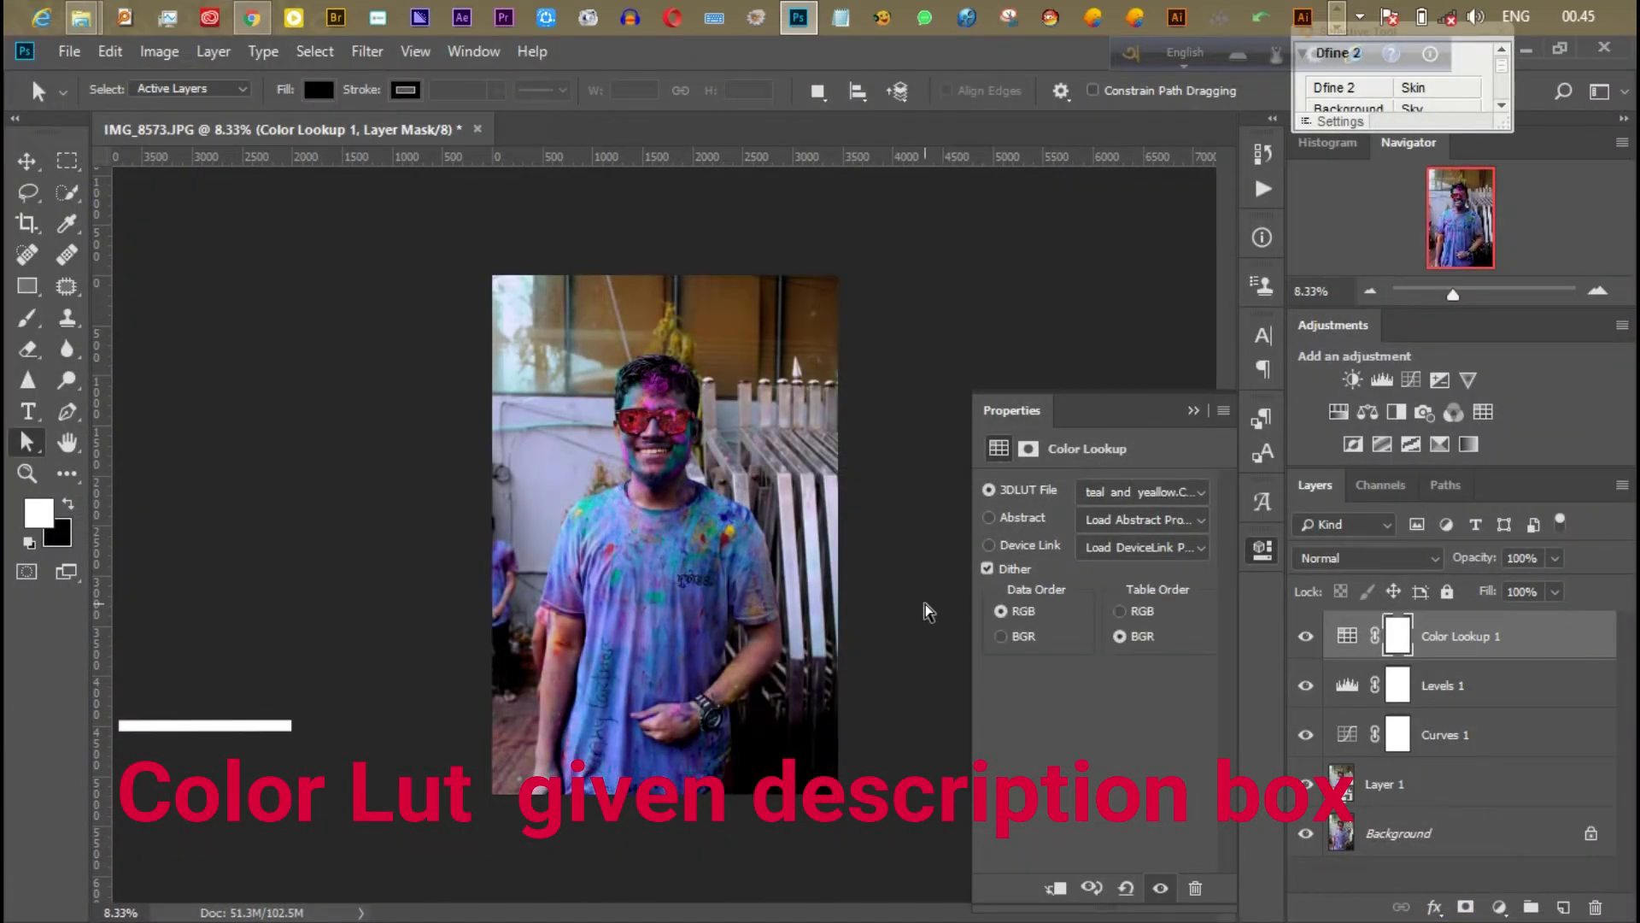
- Add a Selective Color adjustment, reducing cyan in Reds and yellow in Whites
{"action": "left_click", "coordinate": [1193, 412]}
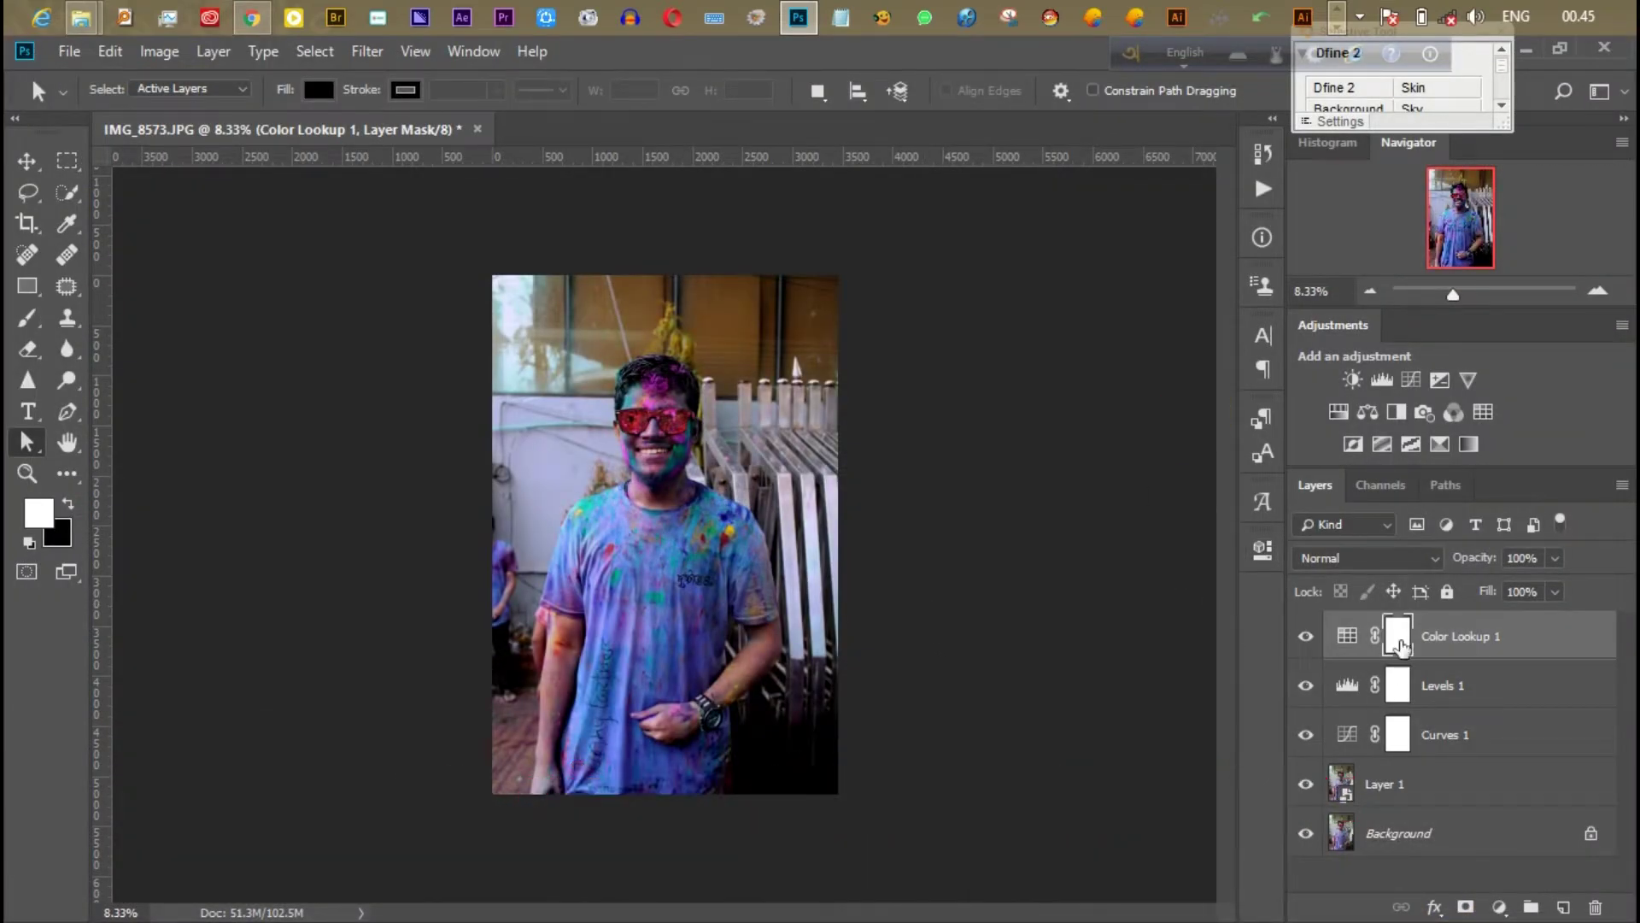
{"action": "left_click", "coordinate": [1440, 446]}
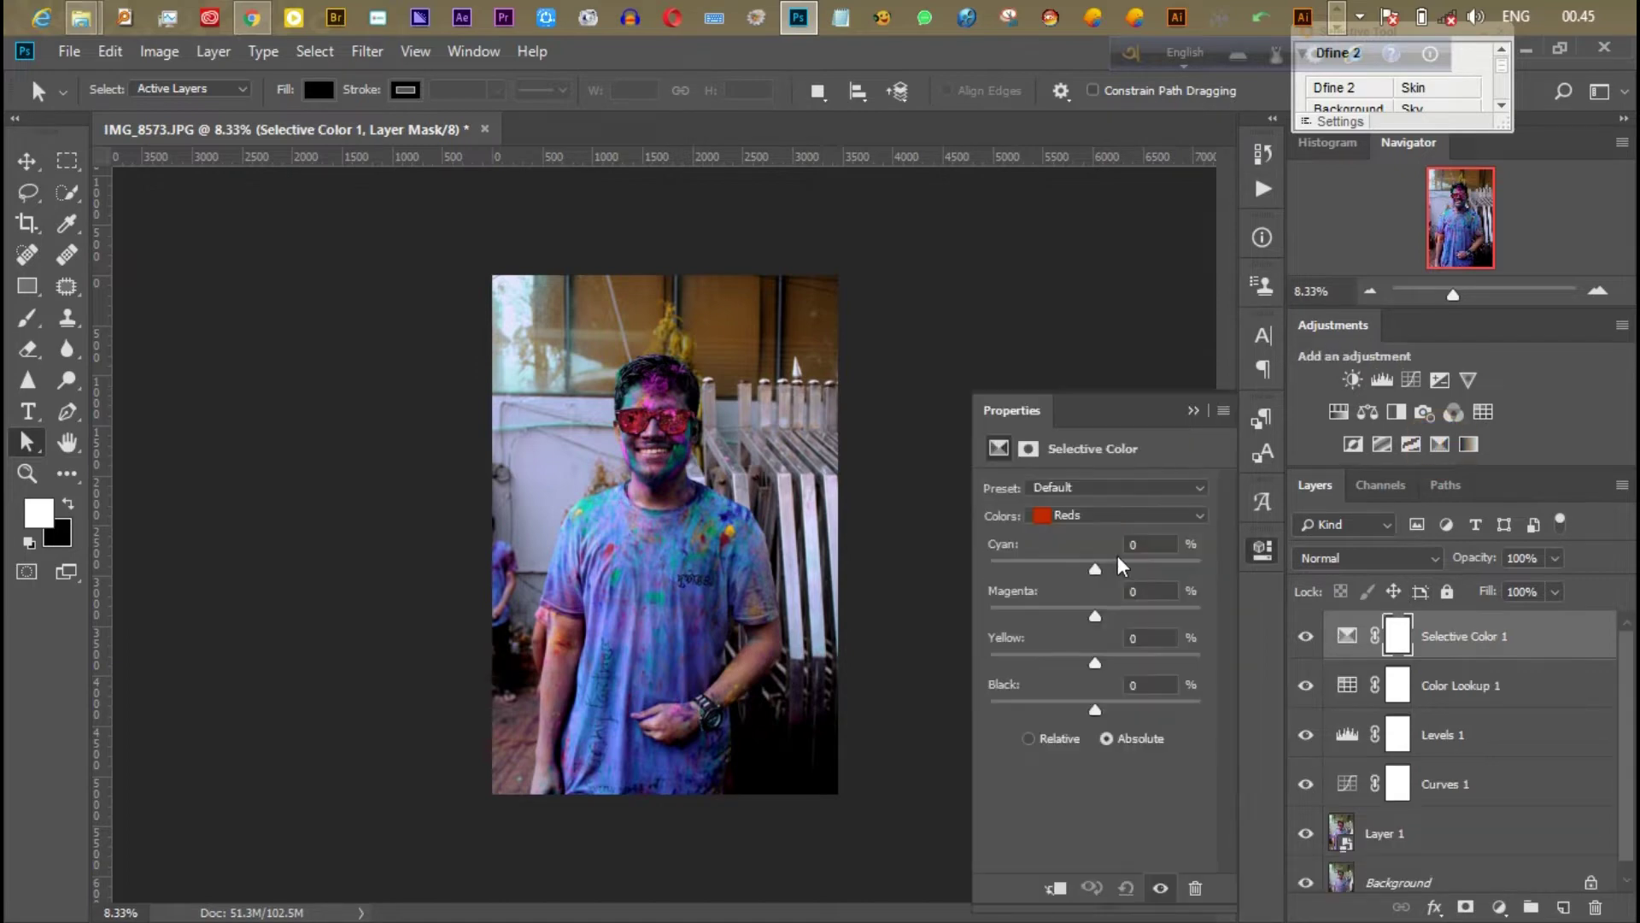
{"action": "left_click_drag", "start_coordinate": [1097, 570], "coordinate": [1092, 570]}
{"action": "left_click", "coordinate": [1119, 515]}
{"action": "left_click", "coordinate": [1102, 647]}
{"action": "mouse_move", "coordinate": [1095, 663]}
{"action": "left_mouse_down"}
{"action": "mouse_move", "coordinate": [1016, 668]}
{"action": "mouse_move", "coordinate": [1083, 681]}
{"action": "mouse_move", "coordinate": [1085, 718]}
{"action": "left_mouse_up"}
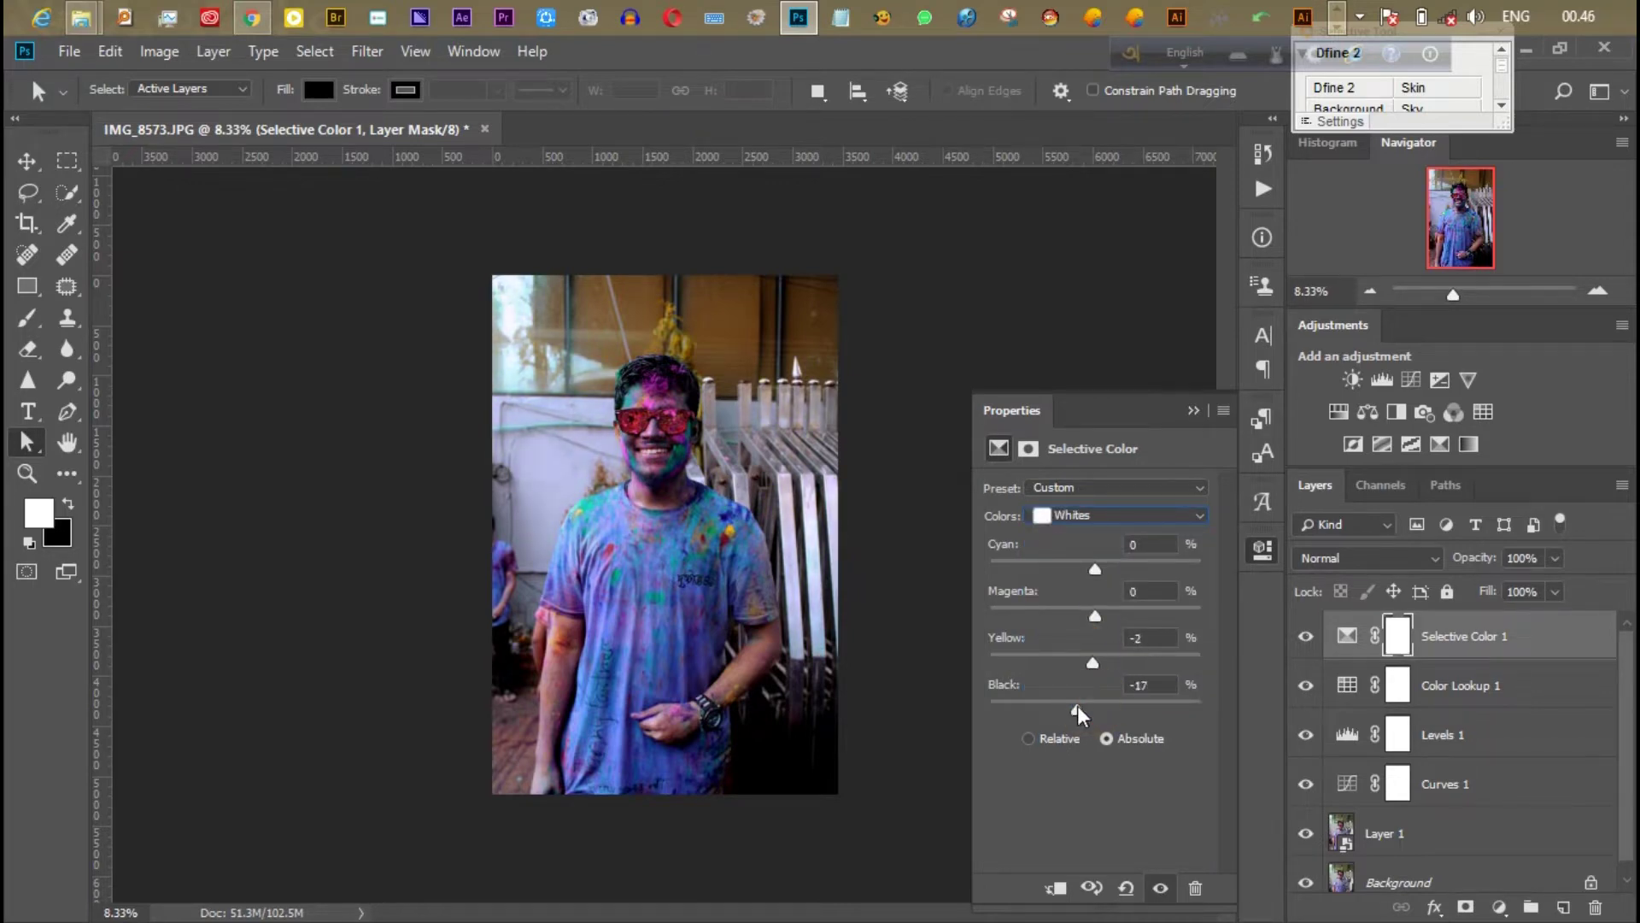
- In the Selective Color Blacks, reduce magenta, adjust black and add a little cyan
{"action": "left_click", "coordinate": [1115, 516]}
{"action": "left_click", "coordinate": [1098, 677]}
{"action": "left_click", "coordinate": [1094, 617]}
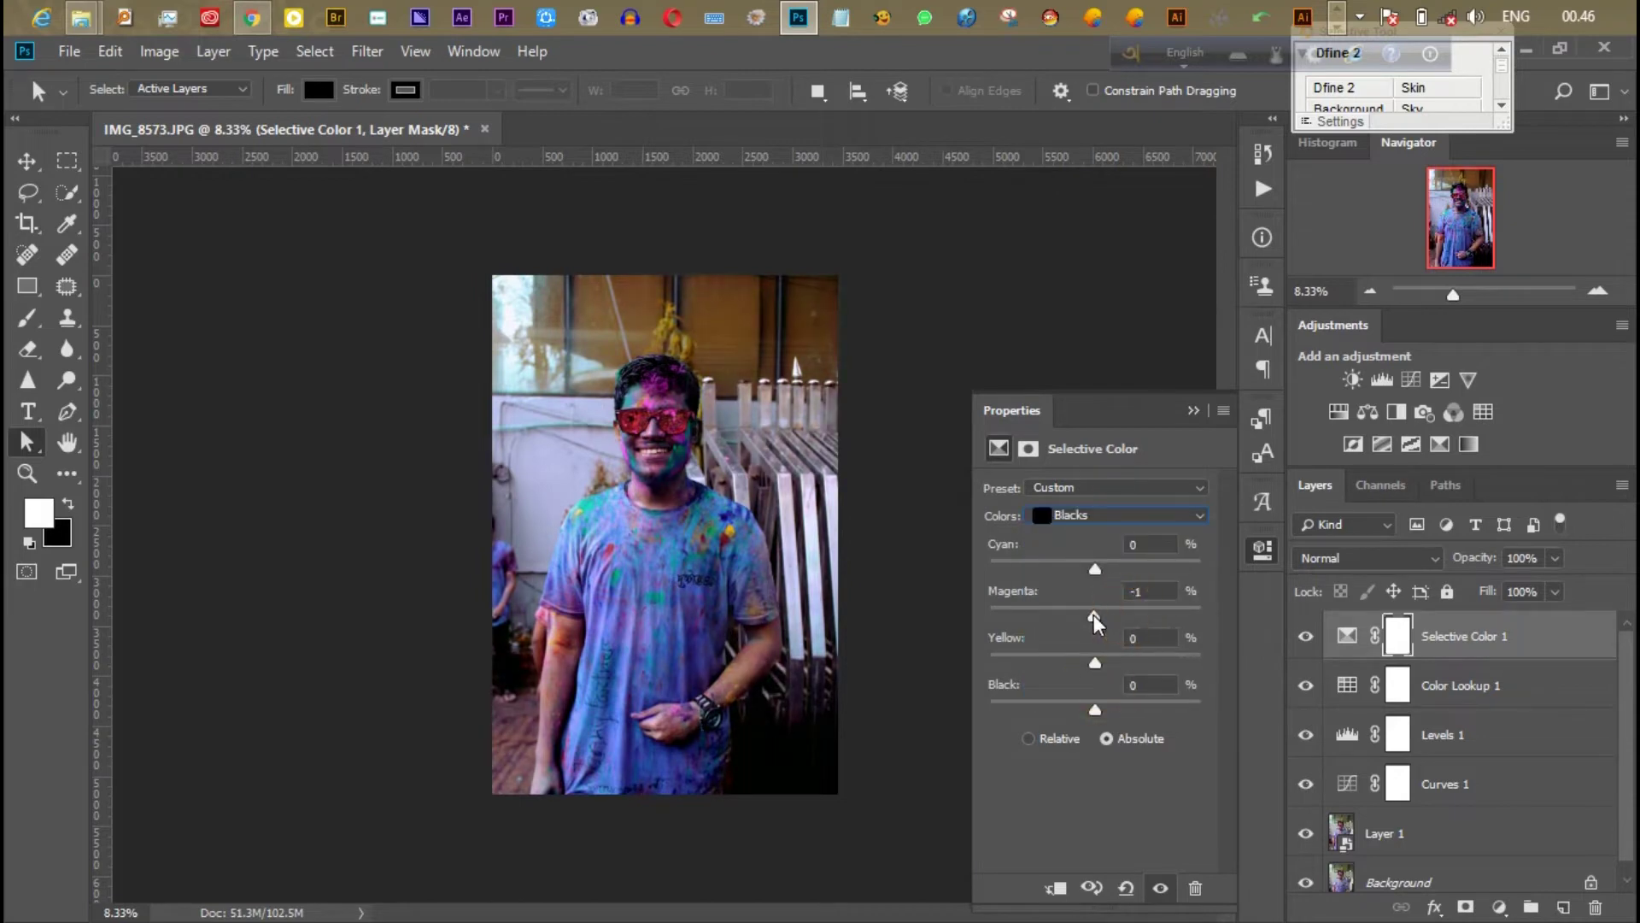
{"action": "left_click_drag", "start_coordinate": [1094, 615], "coordinate": [1095, 624]}
{"action": "left_click_drag", "start_coordinate": [1095, 707], "coordinate": [1090, 713]}
{"action": "left_click_drag", "start_coordinate": [1094, 569], "coordinate": [1105, 568]}
- Change the cyan amount in the Selective Color Yellows
{"action": "left_click", "coordinate": [1111, 515]}
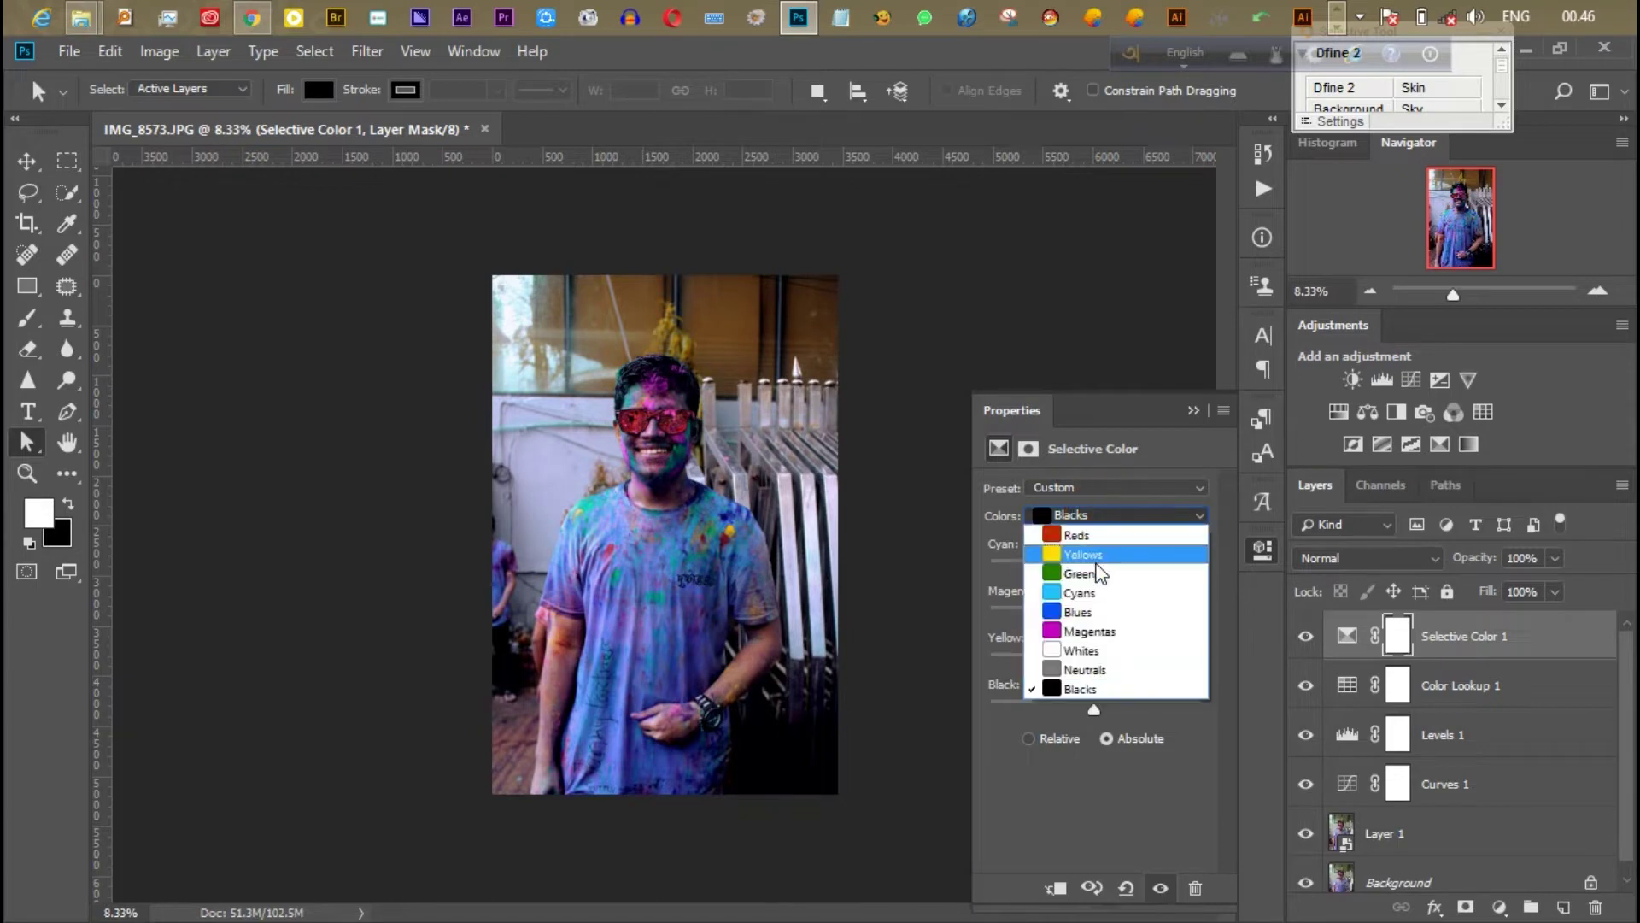
{"action": "left_click", "coordinate": [1099, 555]}
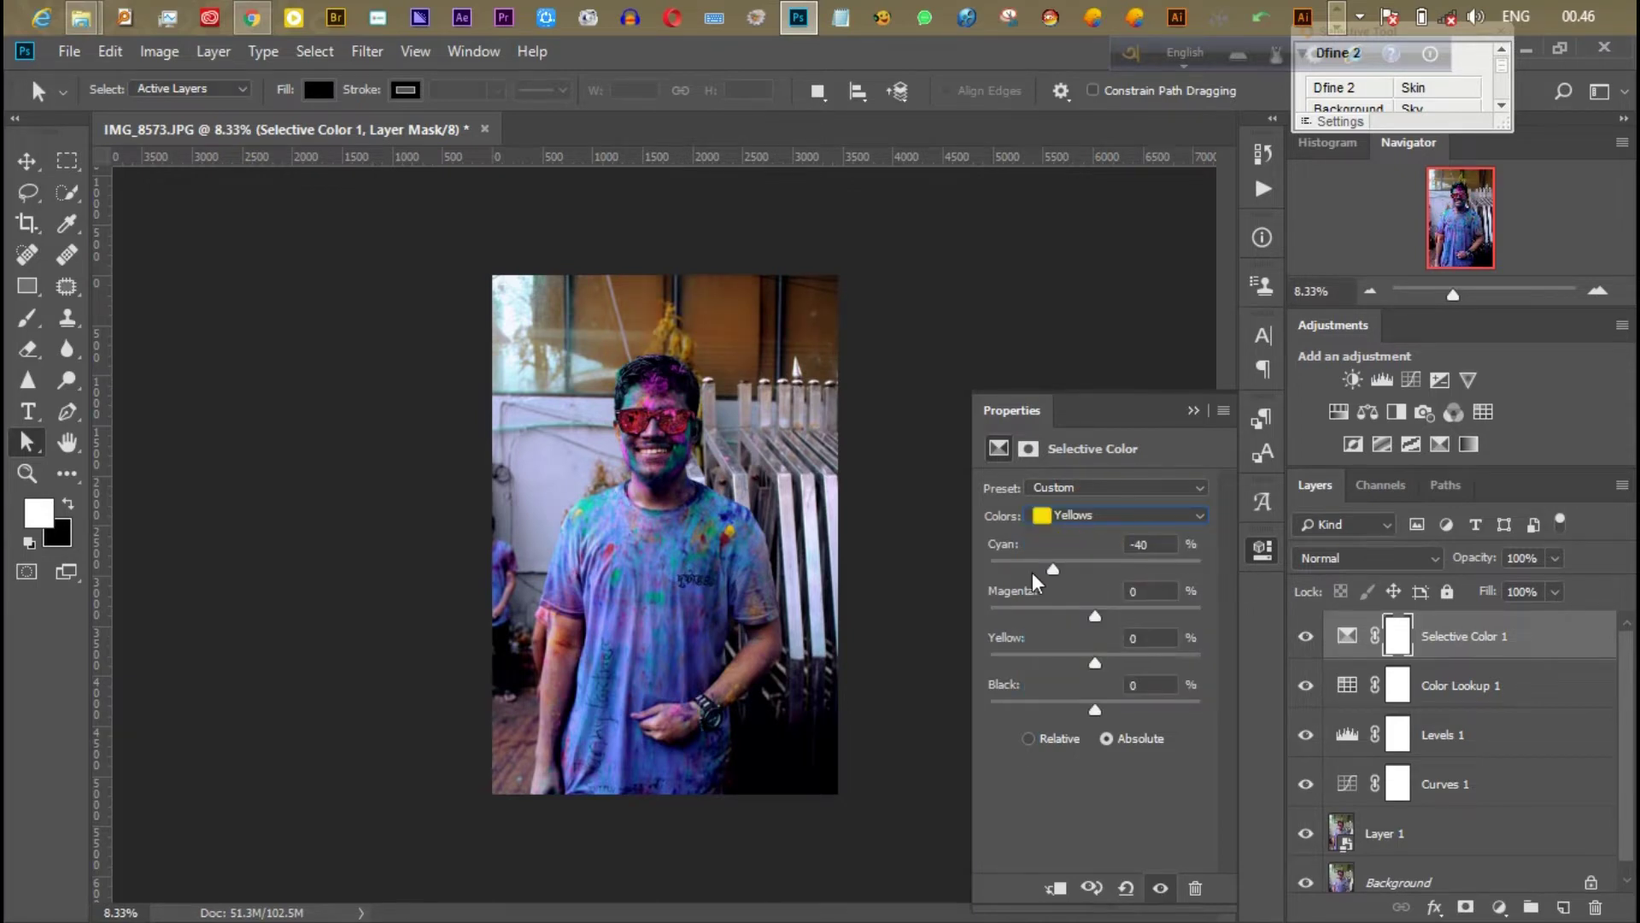
{"action": "mouse_move", "coordinate": [1094, 569]}
{"action": "left_mouse_down"}
{"action": "mouse_move", "coordinate": [1223, 581]}
{"action": "mouse_move", "coordinate": [1134, 592]}
{"action": "left_mouse_up"}
{"action": "left_click", "coordinate": [1194, 410]}
- Add Curves 2 with a lowered midpoint, shadows pulled down near input 17 and white point 245
{"action": "left_click", "coordinate": [1411, 379]}
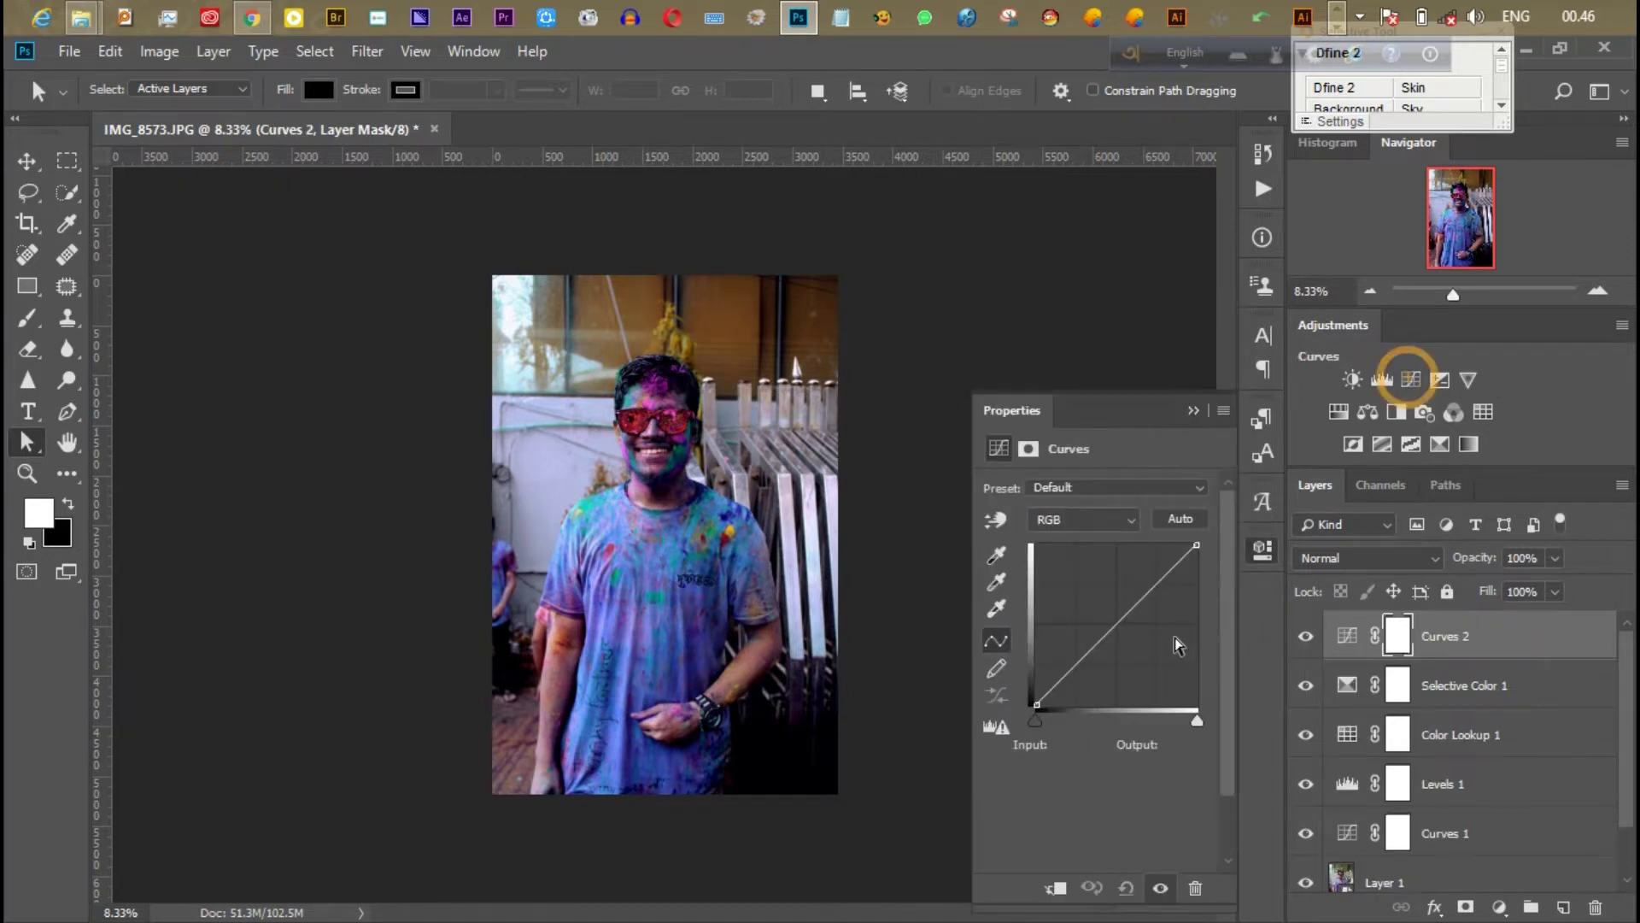
{"action": "left_click", "coordinate": [1110, 625]}
{"action": "left_click_drag", "start_coordinate": [1110, 625], "coordinate": [1107, 633]}
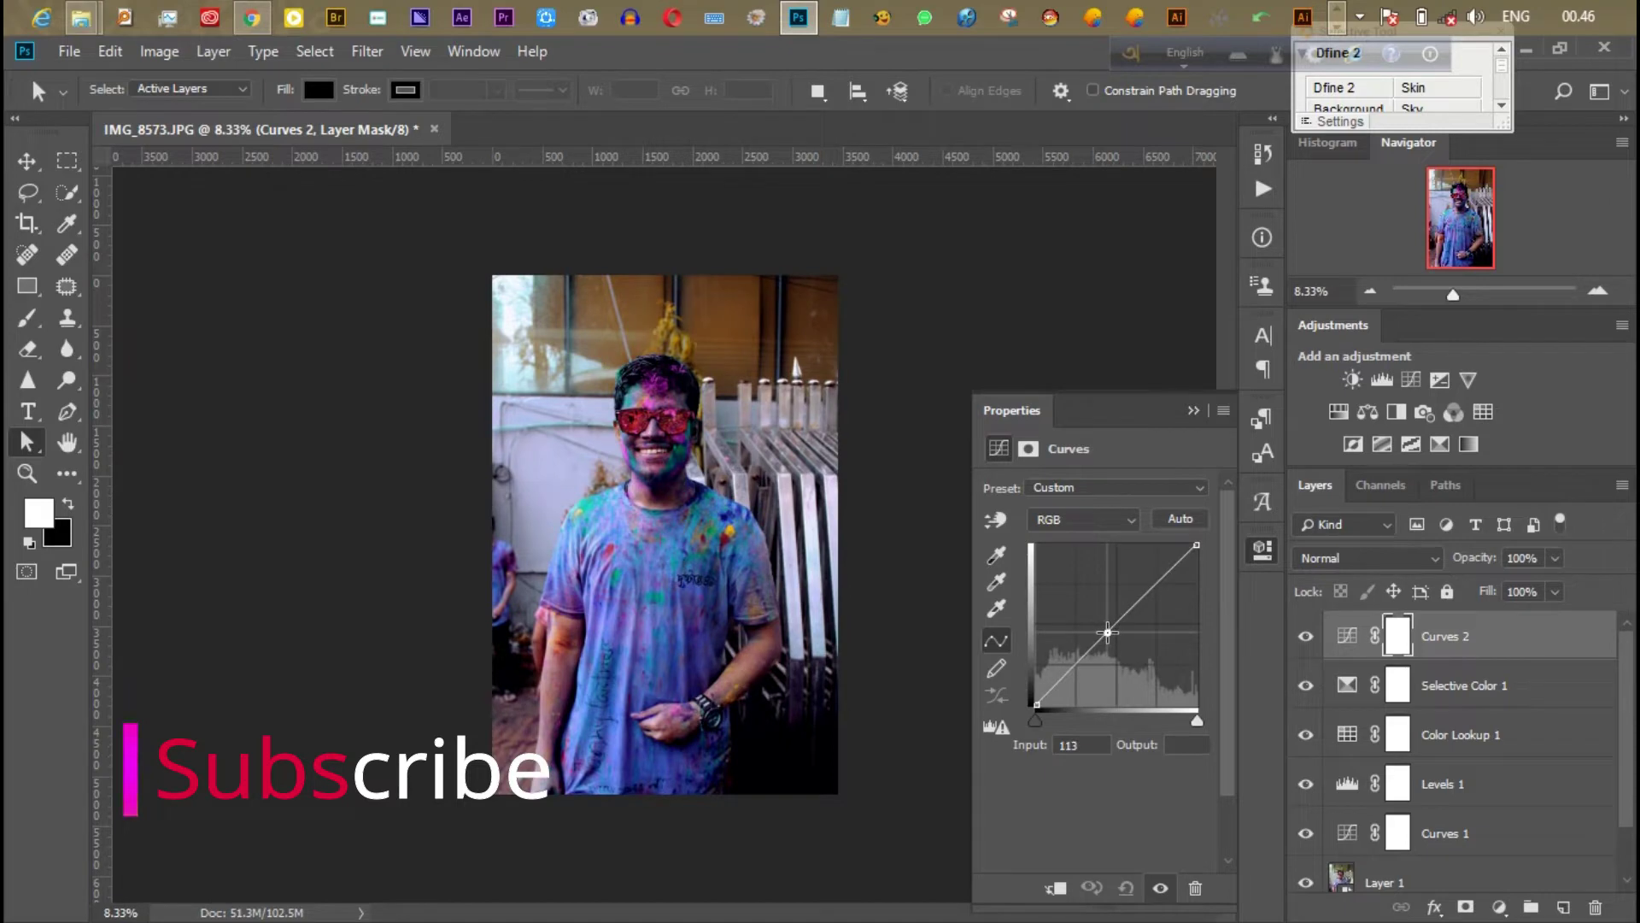
{"action": "left_click_drag", "start_coordinate": [1046, 695], "coordinate": [1046, 705]}
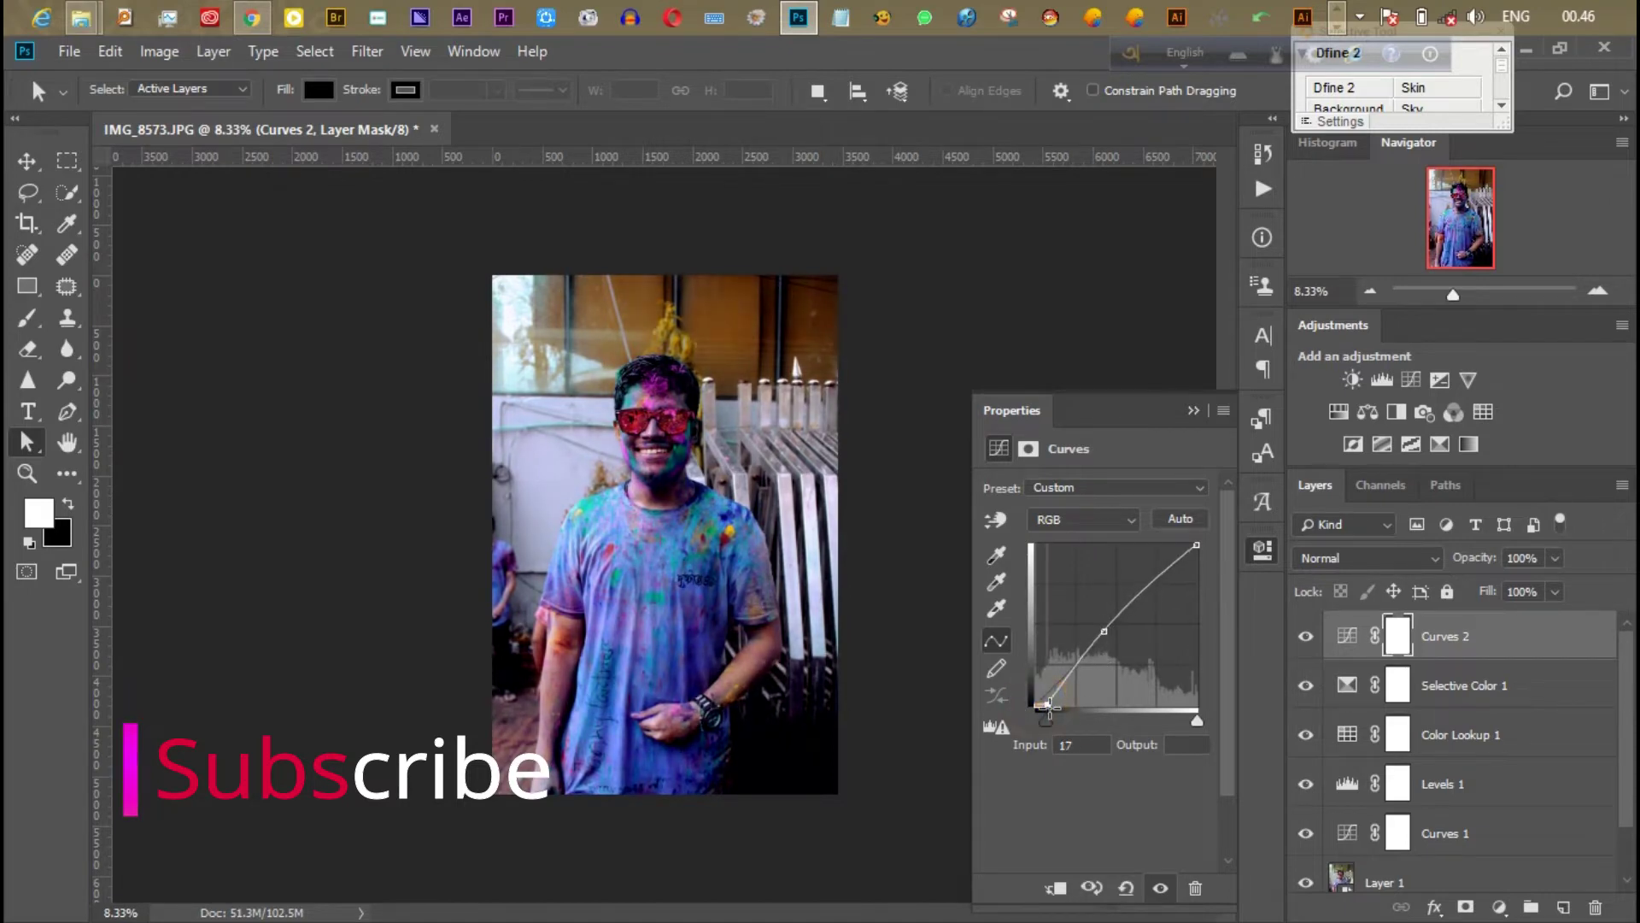
{"action": "left_click_drag", "start_coordinate": [1196, 544], "coordinate": [1192, 544]}
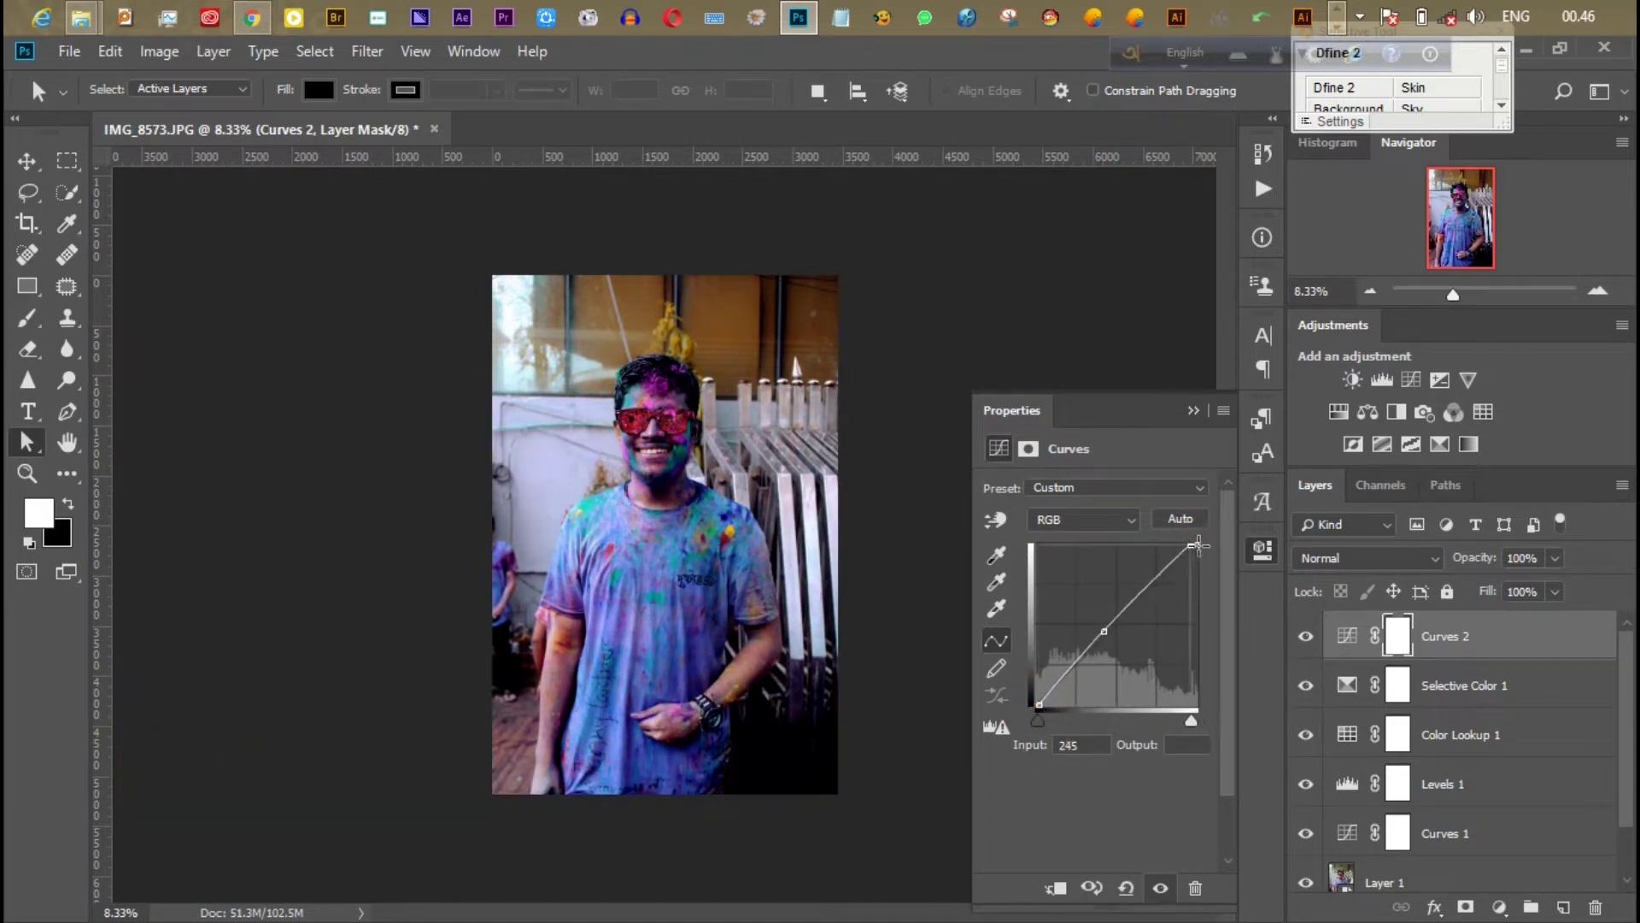
{"action": "left_click", "coordinate": [1193, 410]}
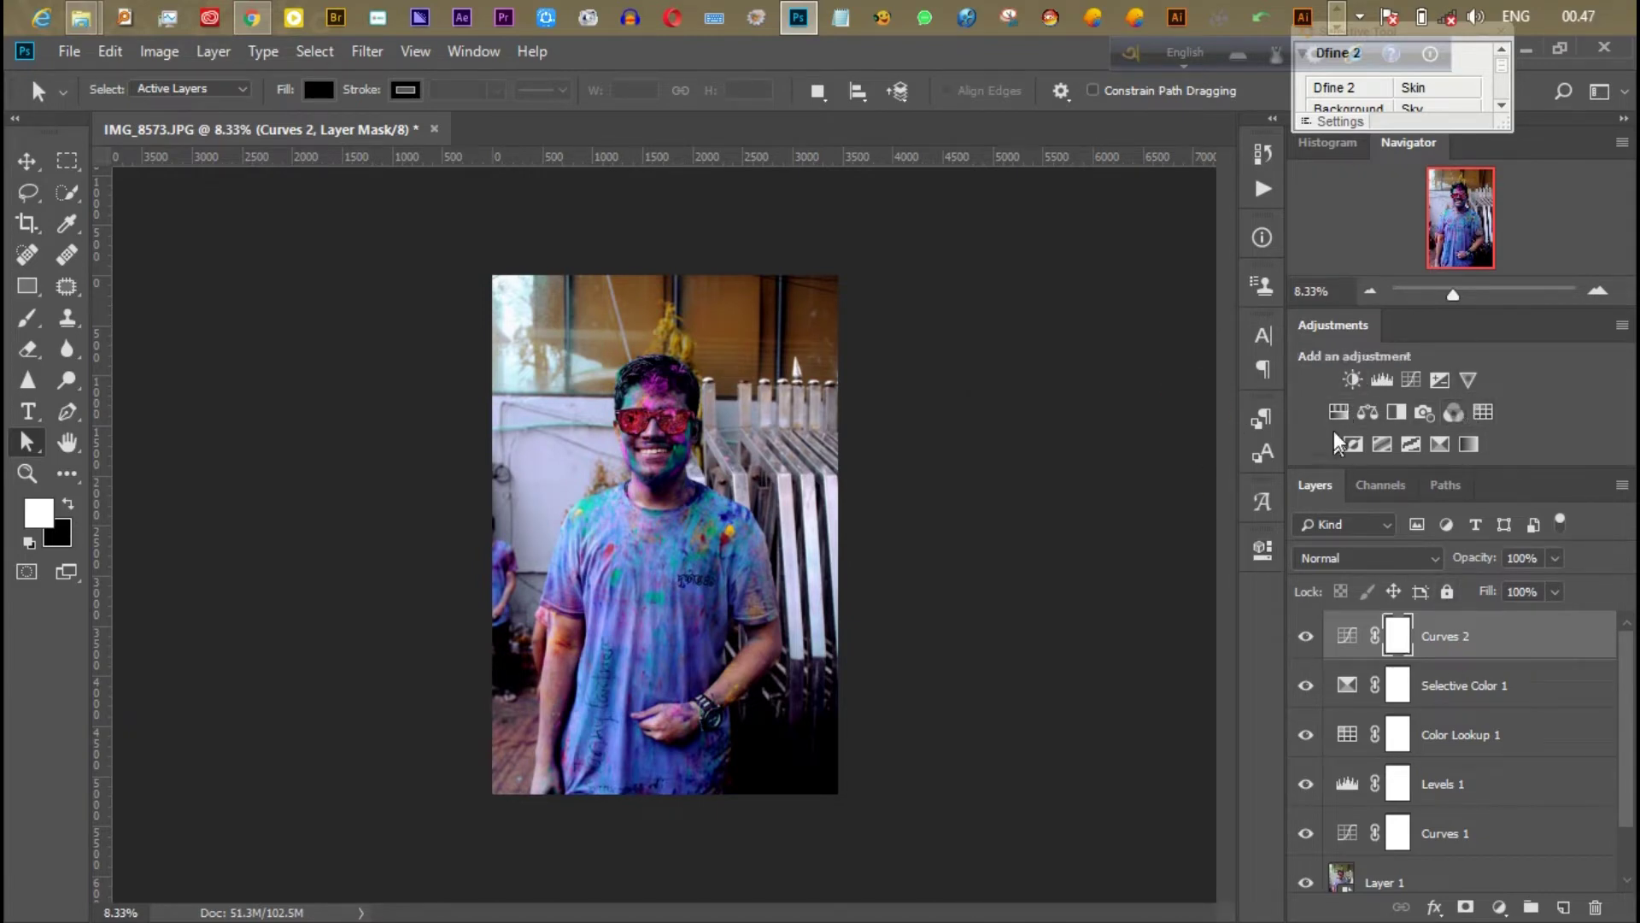
{"action": "left_click", "coordinate": [1453, 411]}
{"action": "left_click", "coordinate": [1145, 518]}
{"action": "left_click", "coordinate": [1128, 577]}
{"action": "mouse_move", "coordinate": [1148, 702]}
{"action": "left_mouse_down"}
{"action": "mouse_move", "coordinate": [1113, 703]}
{"action": "mouse_move", "coordinate": [1145, 658]}
{"action": "left_mouse_up"}
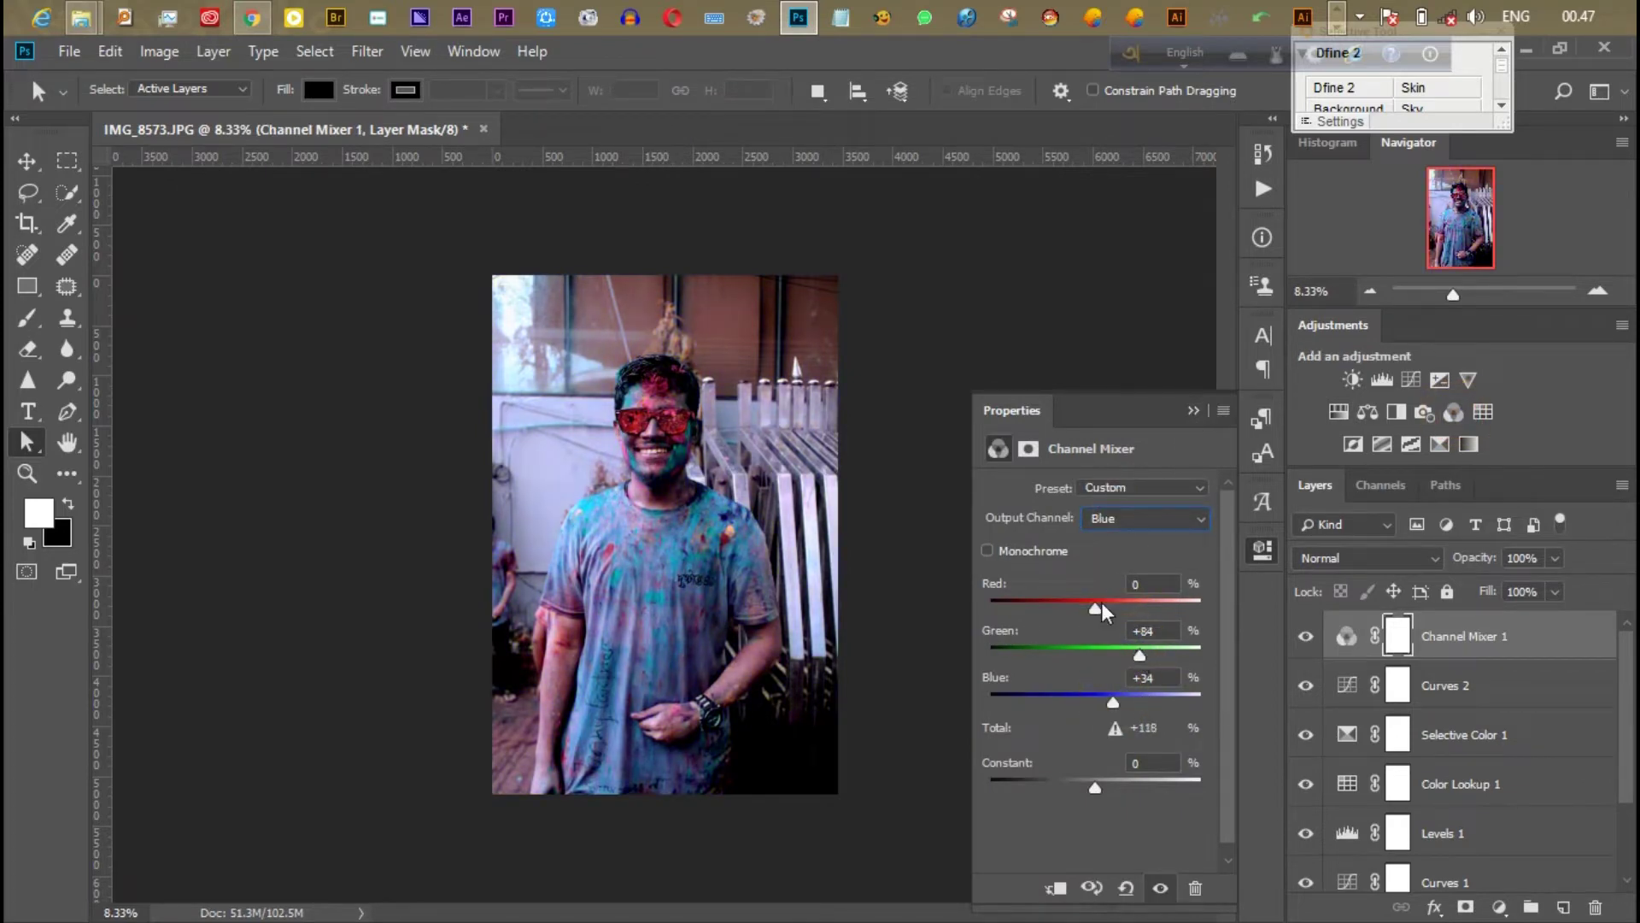
{"action": "left_click_drag", "start_coordinate": [1096, 608], "coordinate": [1098, 619]}
{"action": "left_click", "coordinate": [1193, 410]}
{"action": "left_click", "coordinate": [1346, 635]}
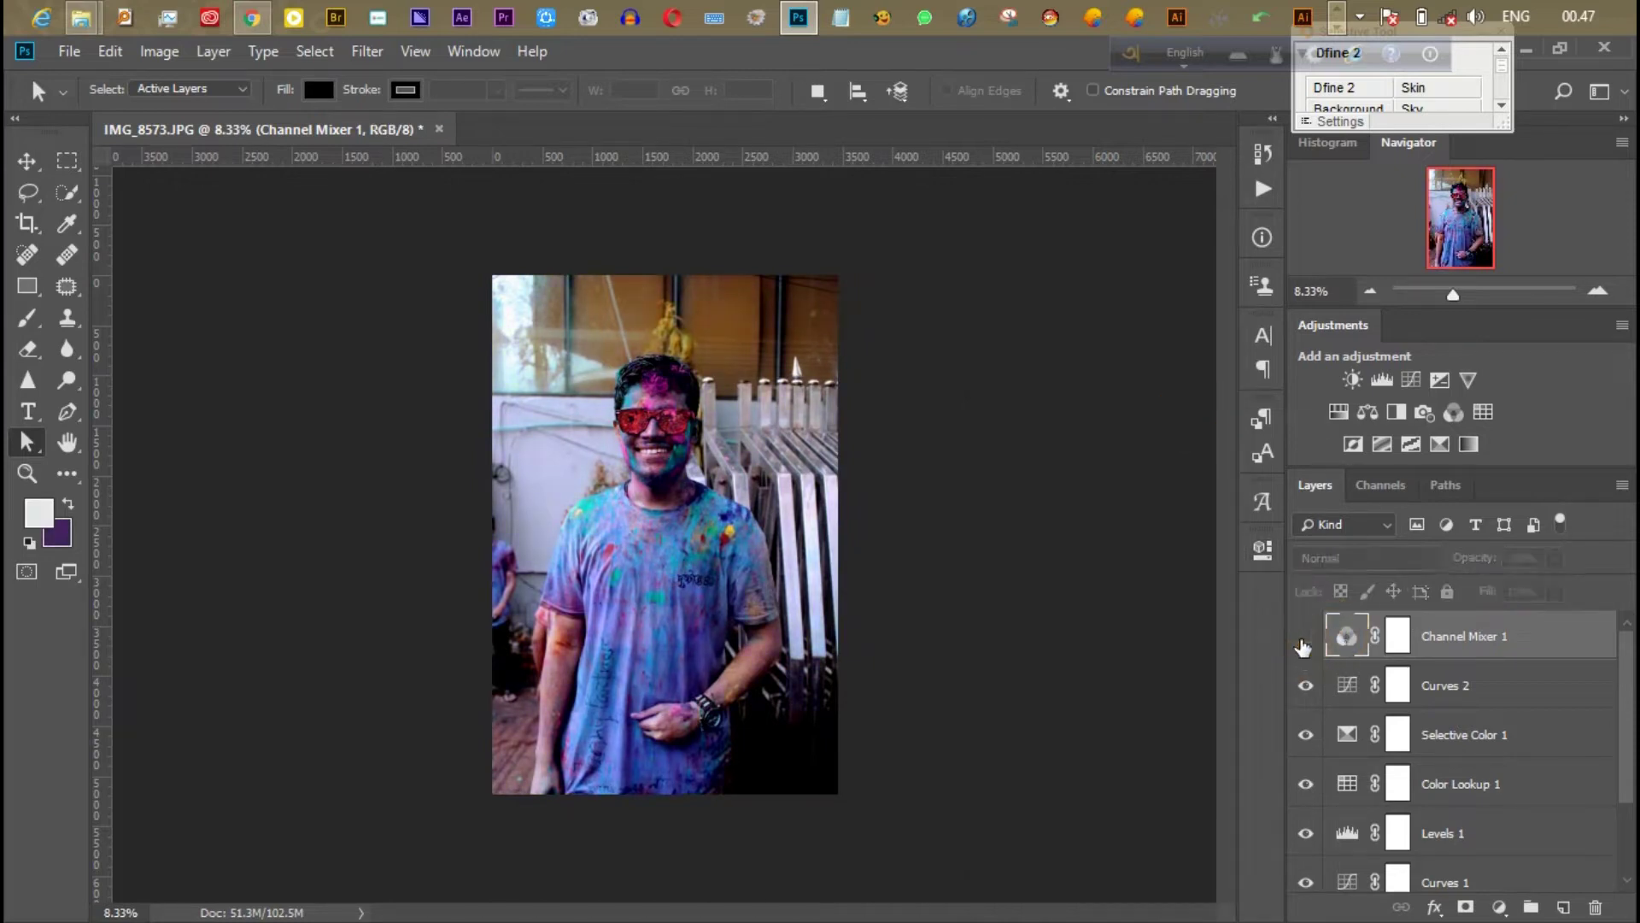
{"action": "left_click", "coordinate": [1305, 636]}
- Delete the Channel Mixer, merge the adjustment layers with Layer 1, and launch Camera Raw Filter
{"action": "key", "text": "Delete"}
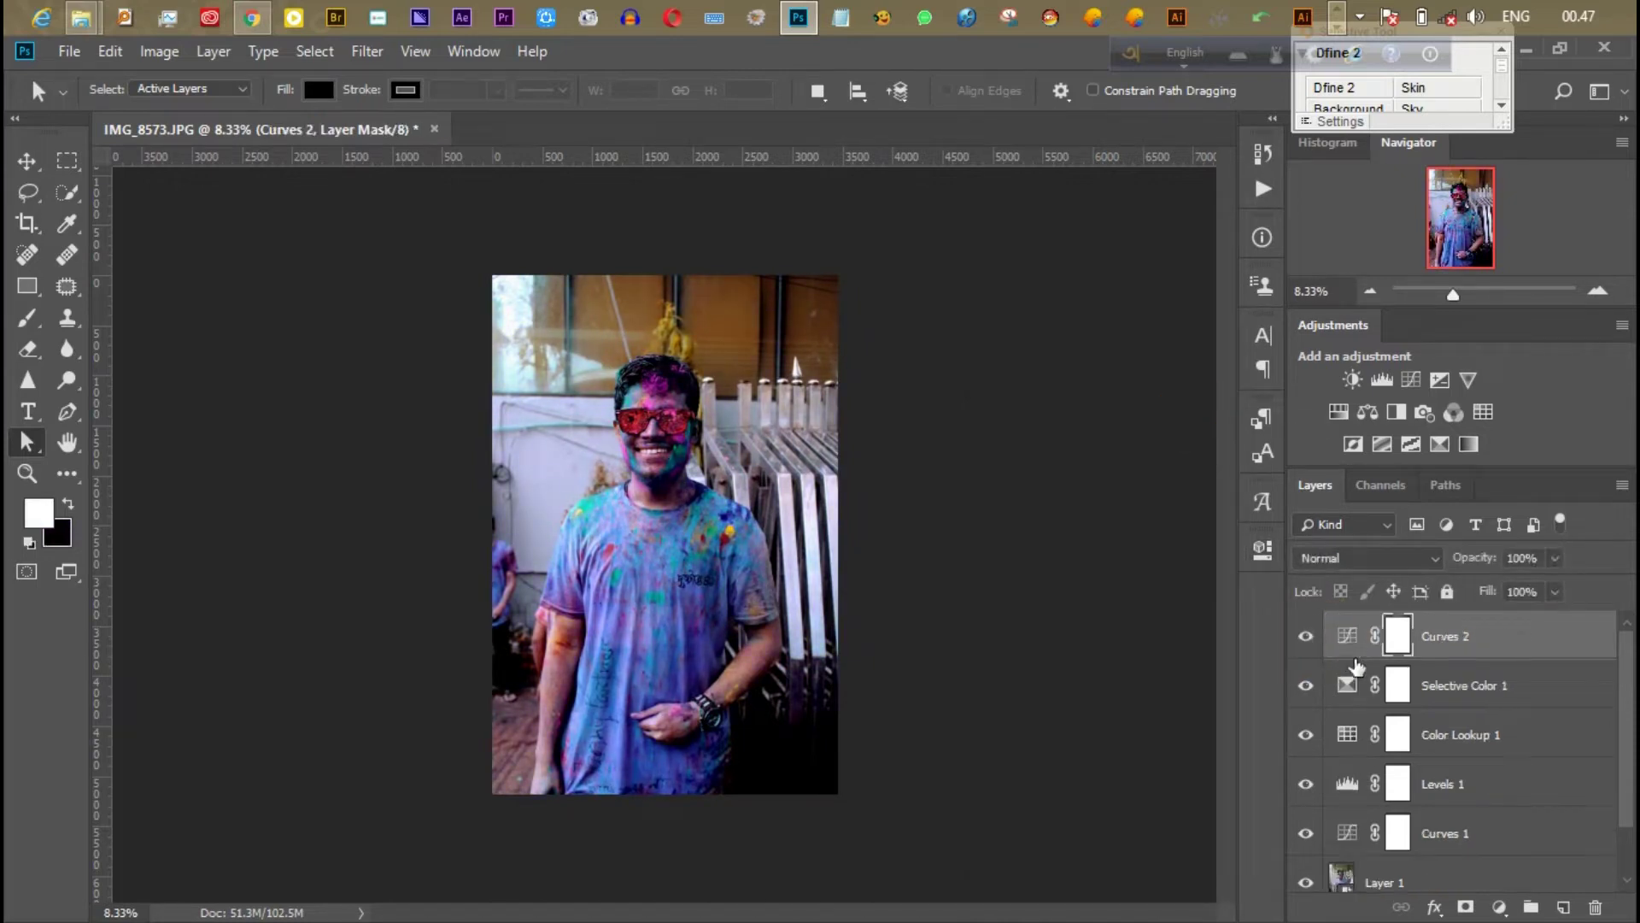
{"action": "left_click", "coordinate": [1432, 875]}
{"action": "right_click", "coordinate": [1398, 773]}
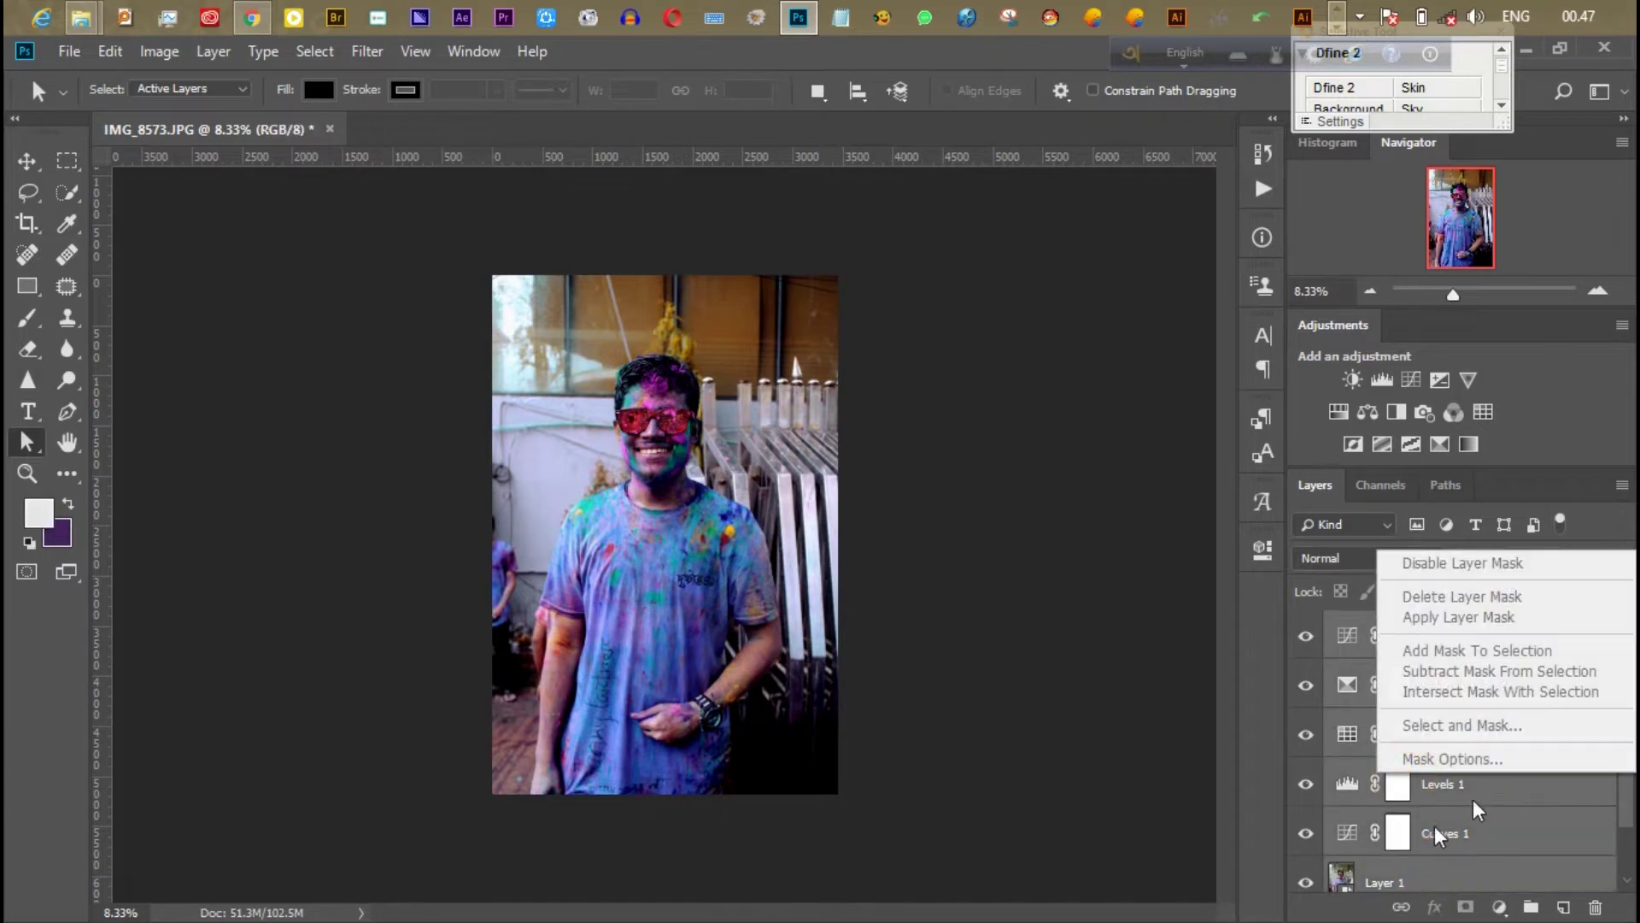
{"action": "left_click", "coordinate": [1632, 810]}
{"action": "scroll", "coordinate": [1466, 843], "scroll_direction": "down", "scroll_amount": 1}
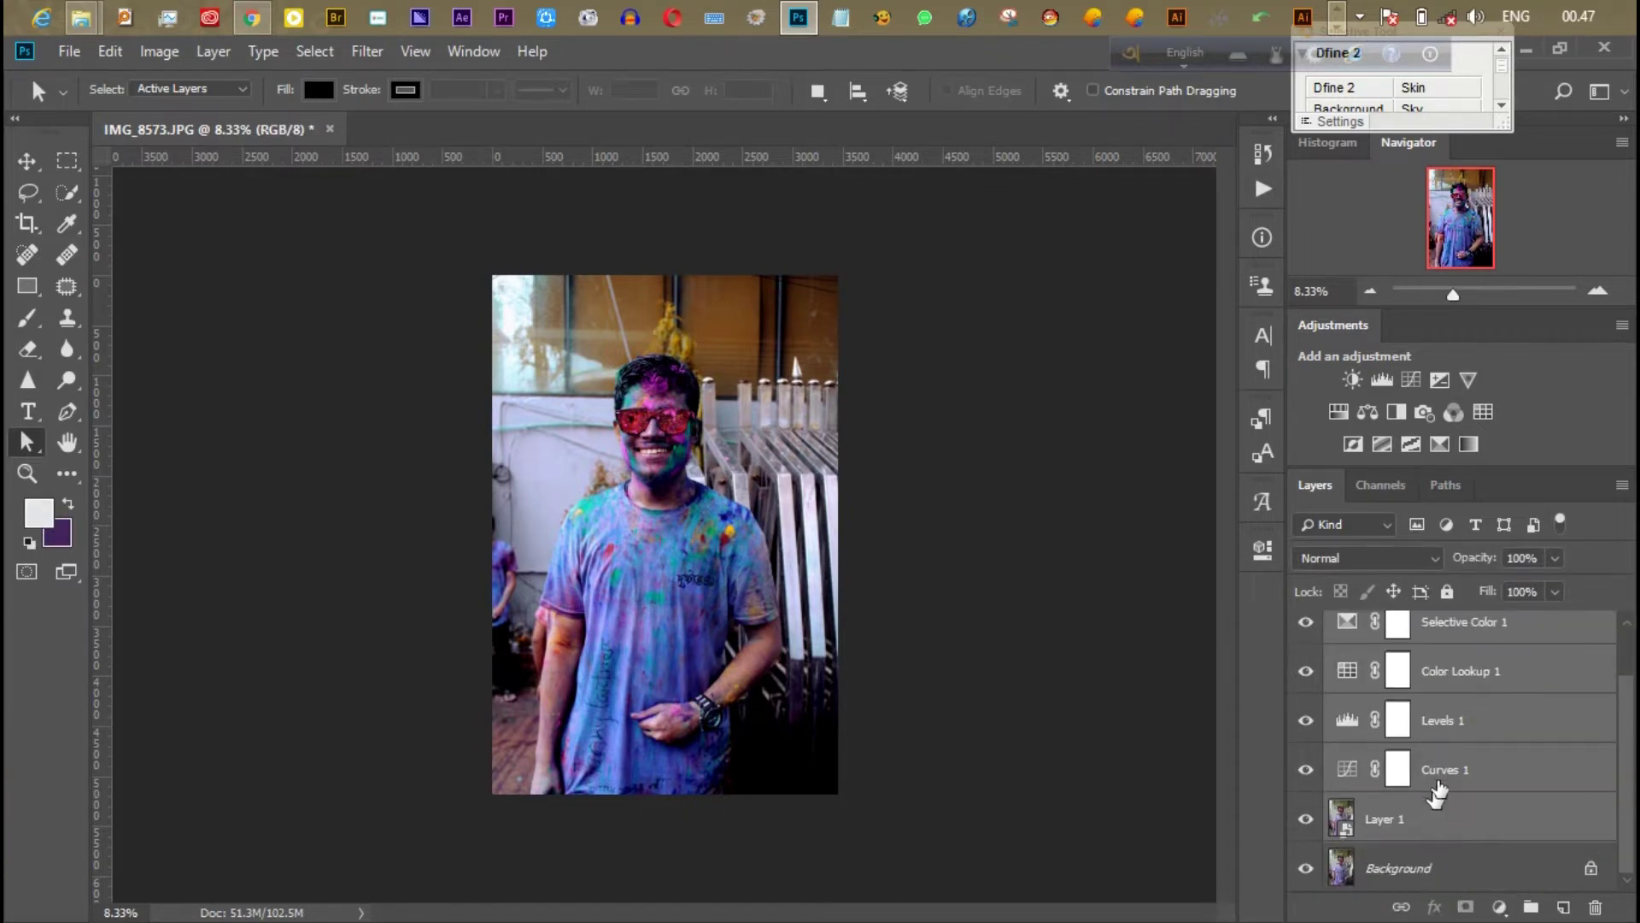
{"action": "right_click", "coordinate": [1437, 792]}
{"action": "left_click", "coordinate": [1264, 708]}
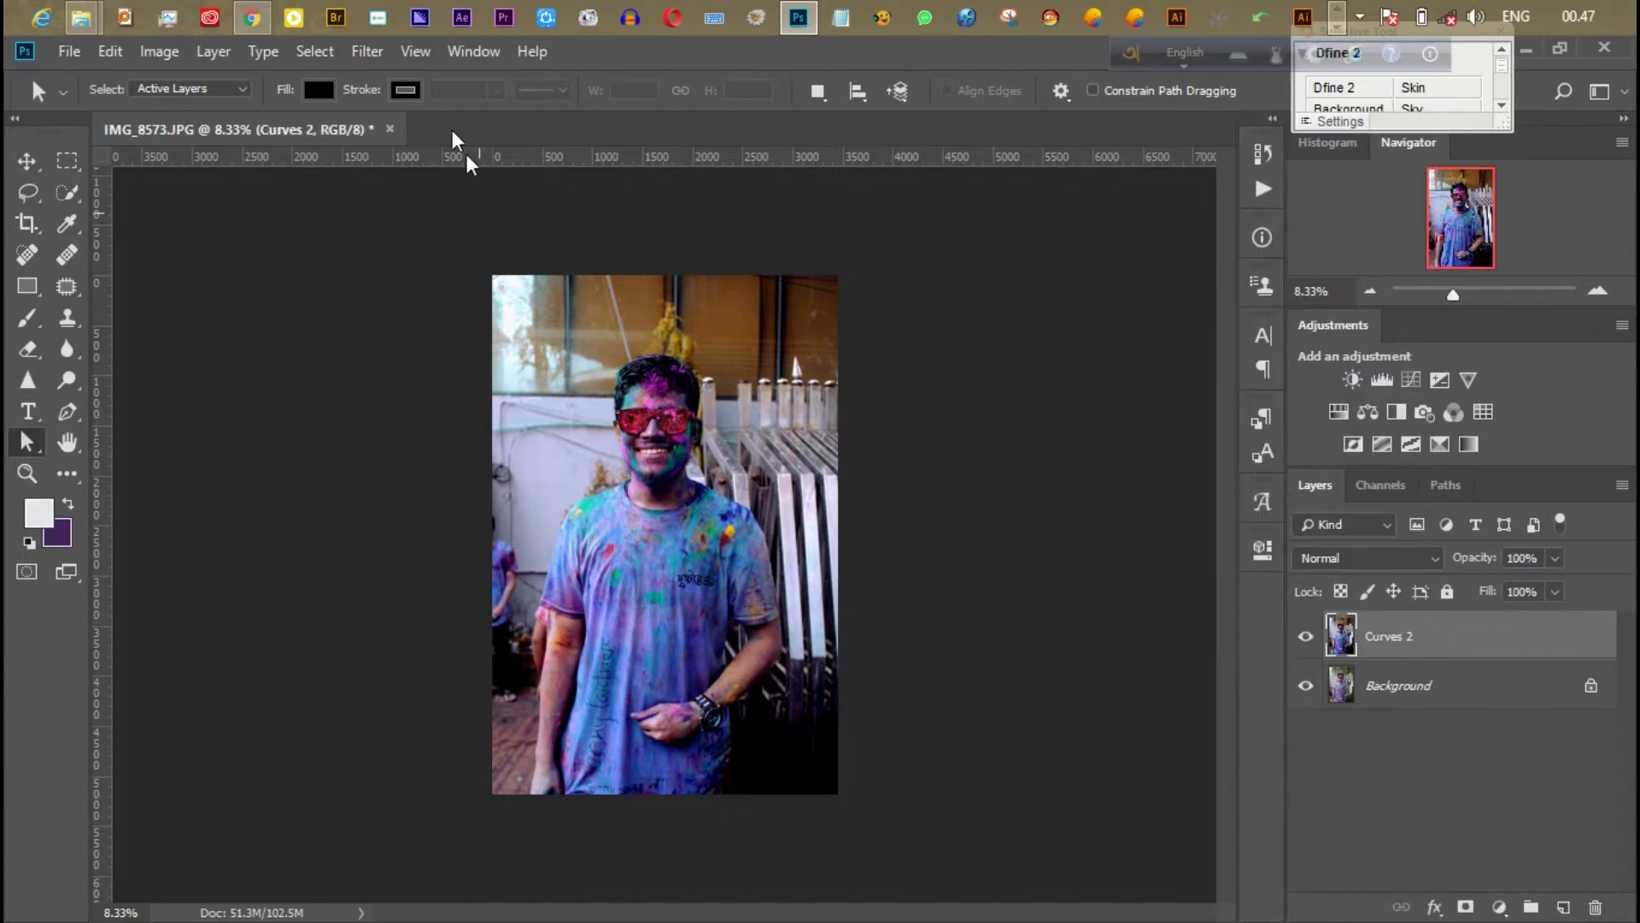
{"action": "left_click", "coordinate": [368, 51]}
{"action": "left_click", "coordinate": [428, 191]}
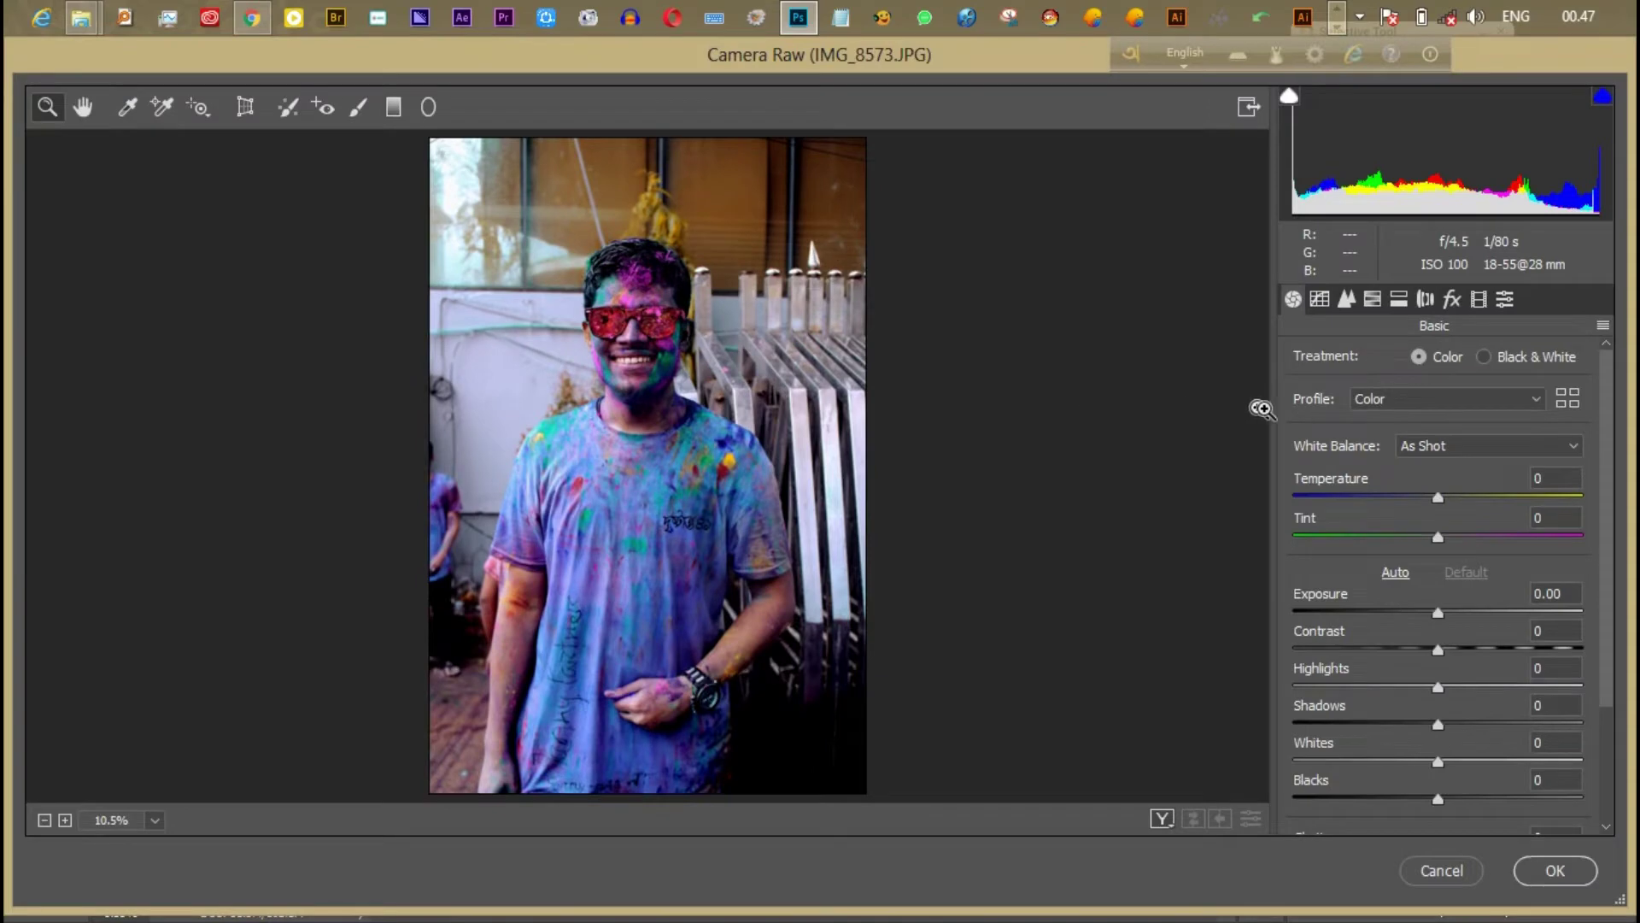
- Set Highlights +6, Shadows +5, Whites +3, Blacks -6, Clarity +22 and Dehaze +3
{"action": "left_click", "coordinate": [1504, 299]}
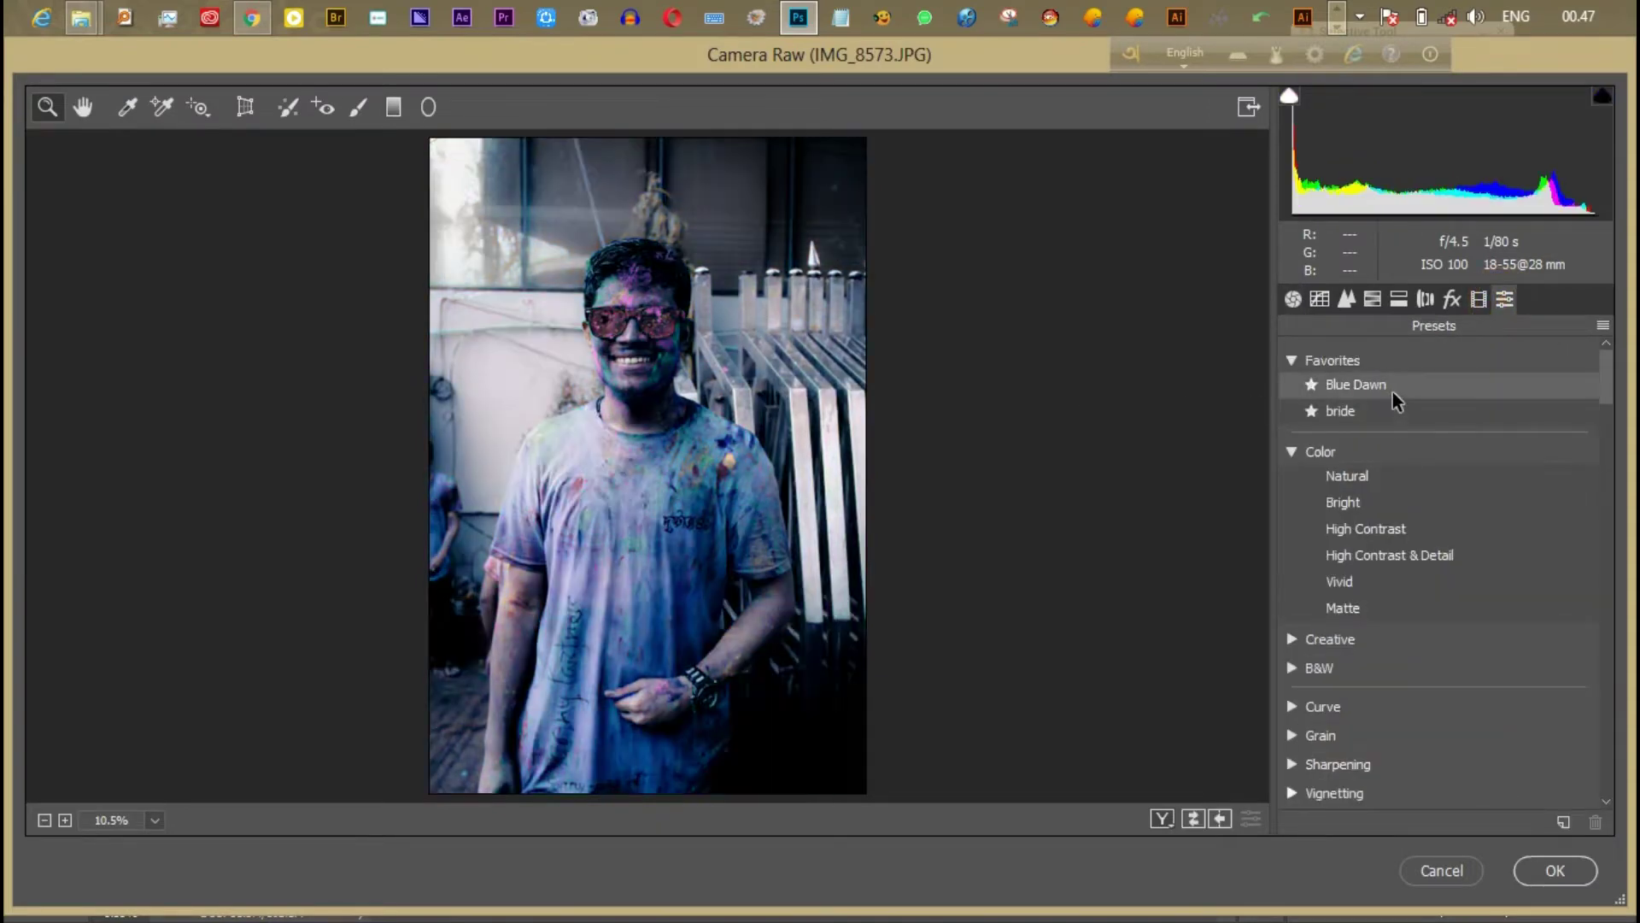
{"action": "left_click", "coordinate": [1293, 299]}
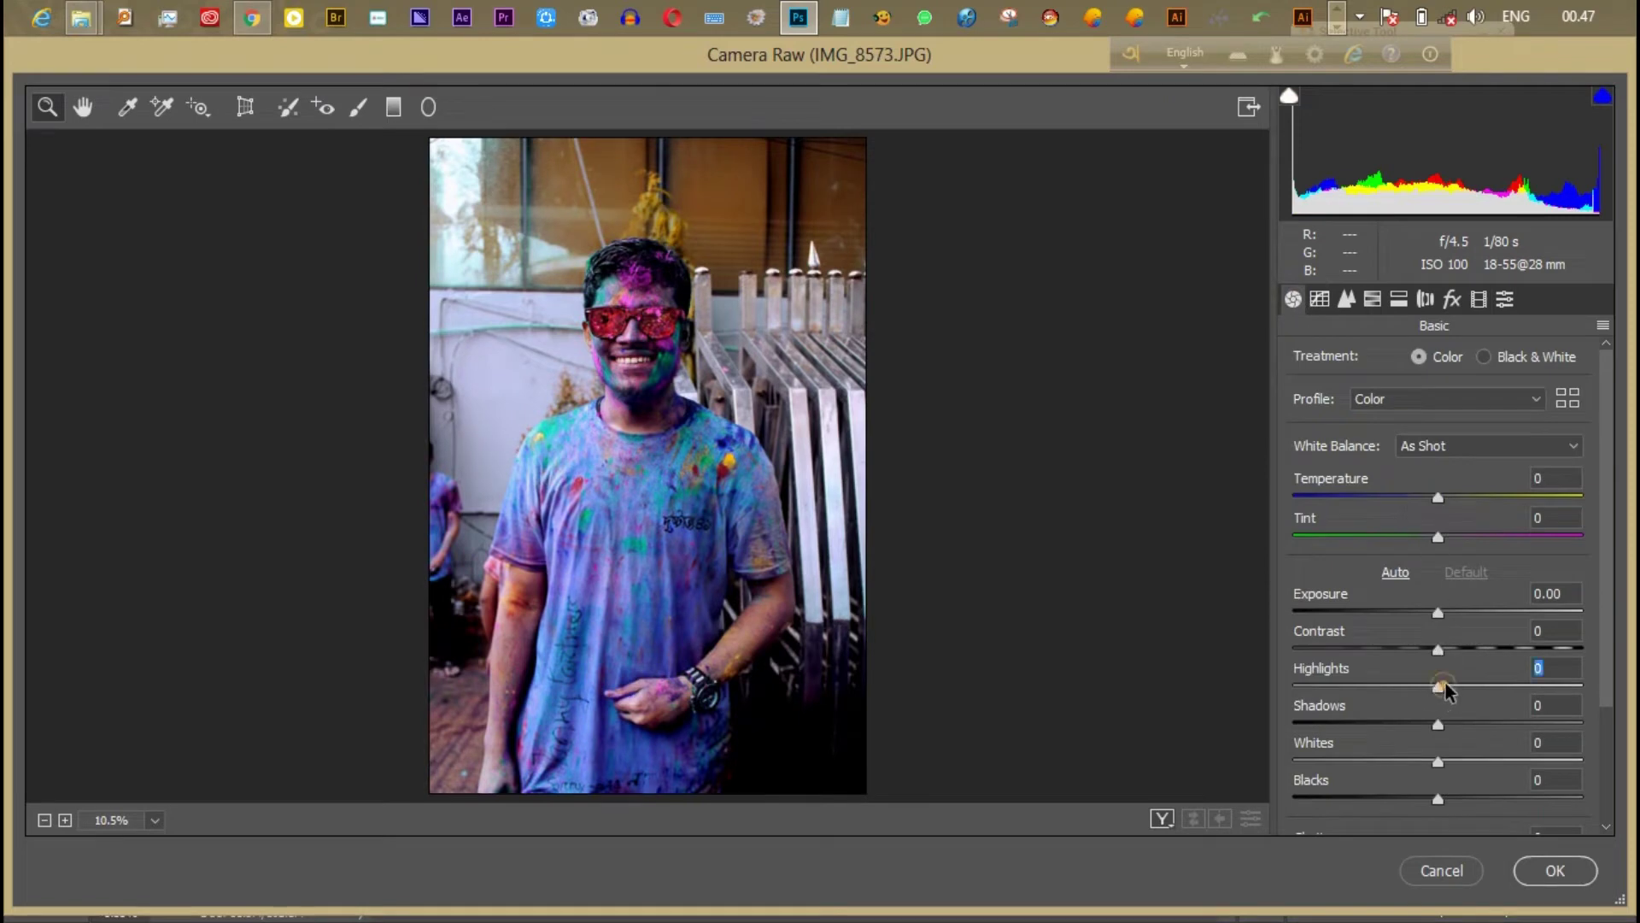
{"action": "left_click_drag", "start_coordinate": [1444, 688], "coordinate": [1429, 800]}
{"action": "scroll", "coordinate": [1472, 743], "scroll_direction": "down", "scroll_amount": 2}
{"action": "scroll", "coordinate": [1443, 709], "scroll_direction": "down", "scroll_amount": 1}
{"action": "mouse_move", "coordinate": [1438, 697]}
{"action": "left_mouse_down"}
{"action": "mouse_move", "coordinate": [1520, 737]}
{"action": "mouse_move", "coordinate": [1464, 722]}
{"action": "left_mouse_up"}
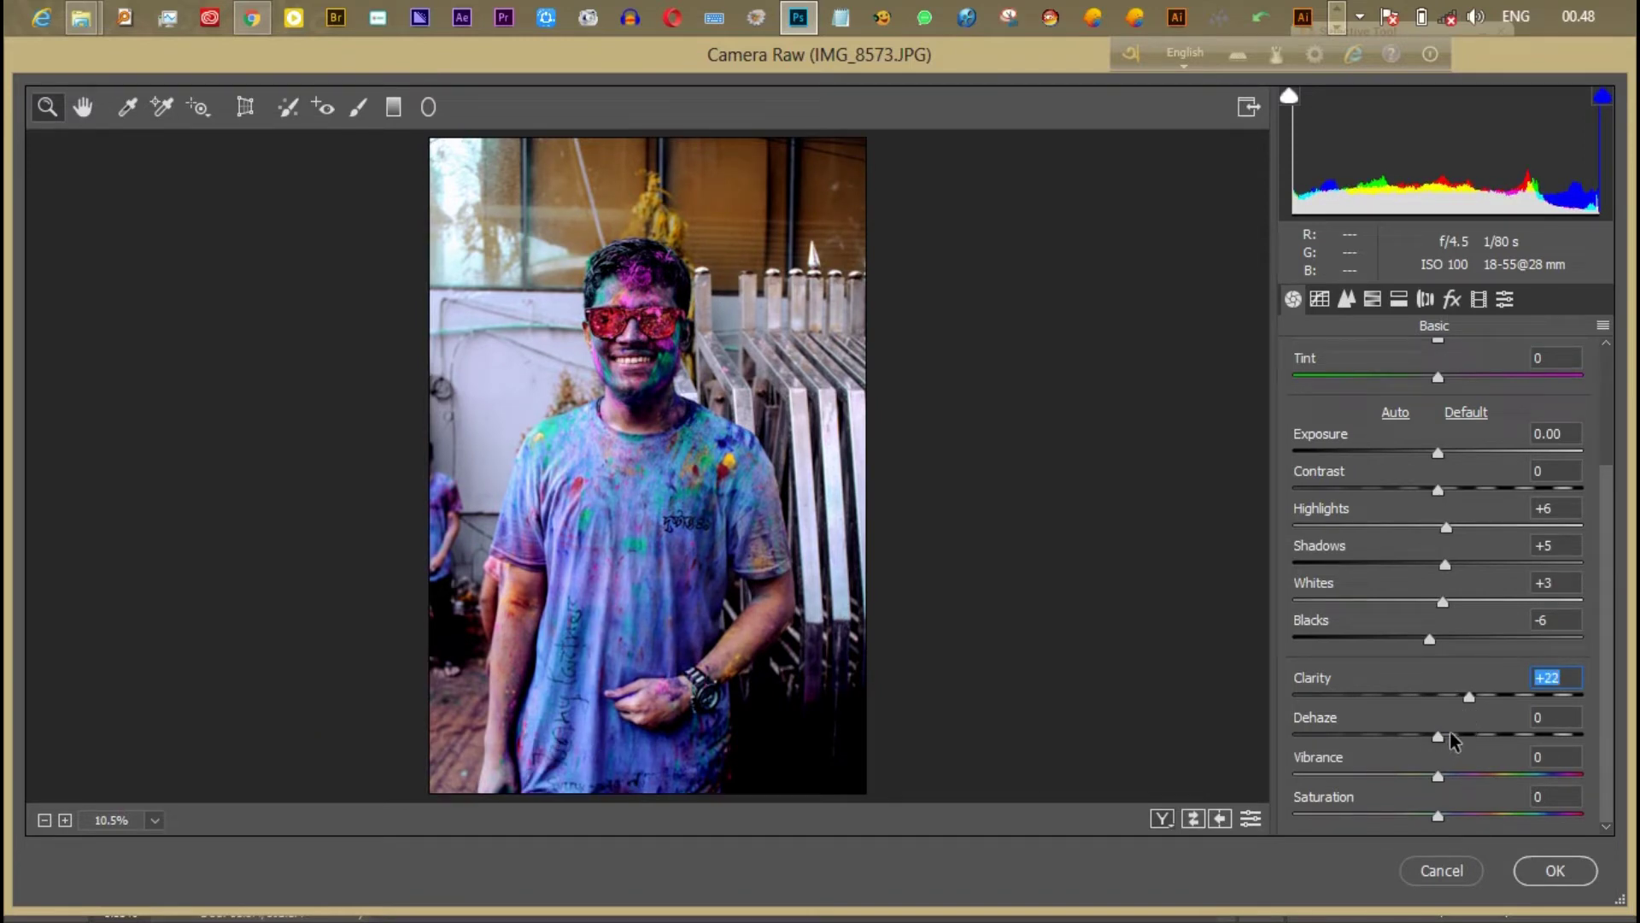
{"action": "left_click_drag", "start_coordinate": [1438, 736], "coordinate": [1447, 736]}
{"action": "left_click", "coordinate": [1436, 774]}
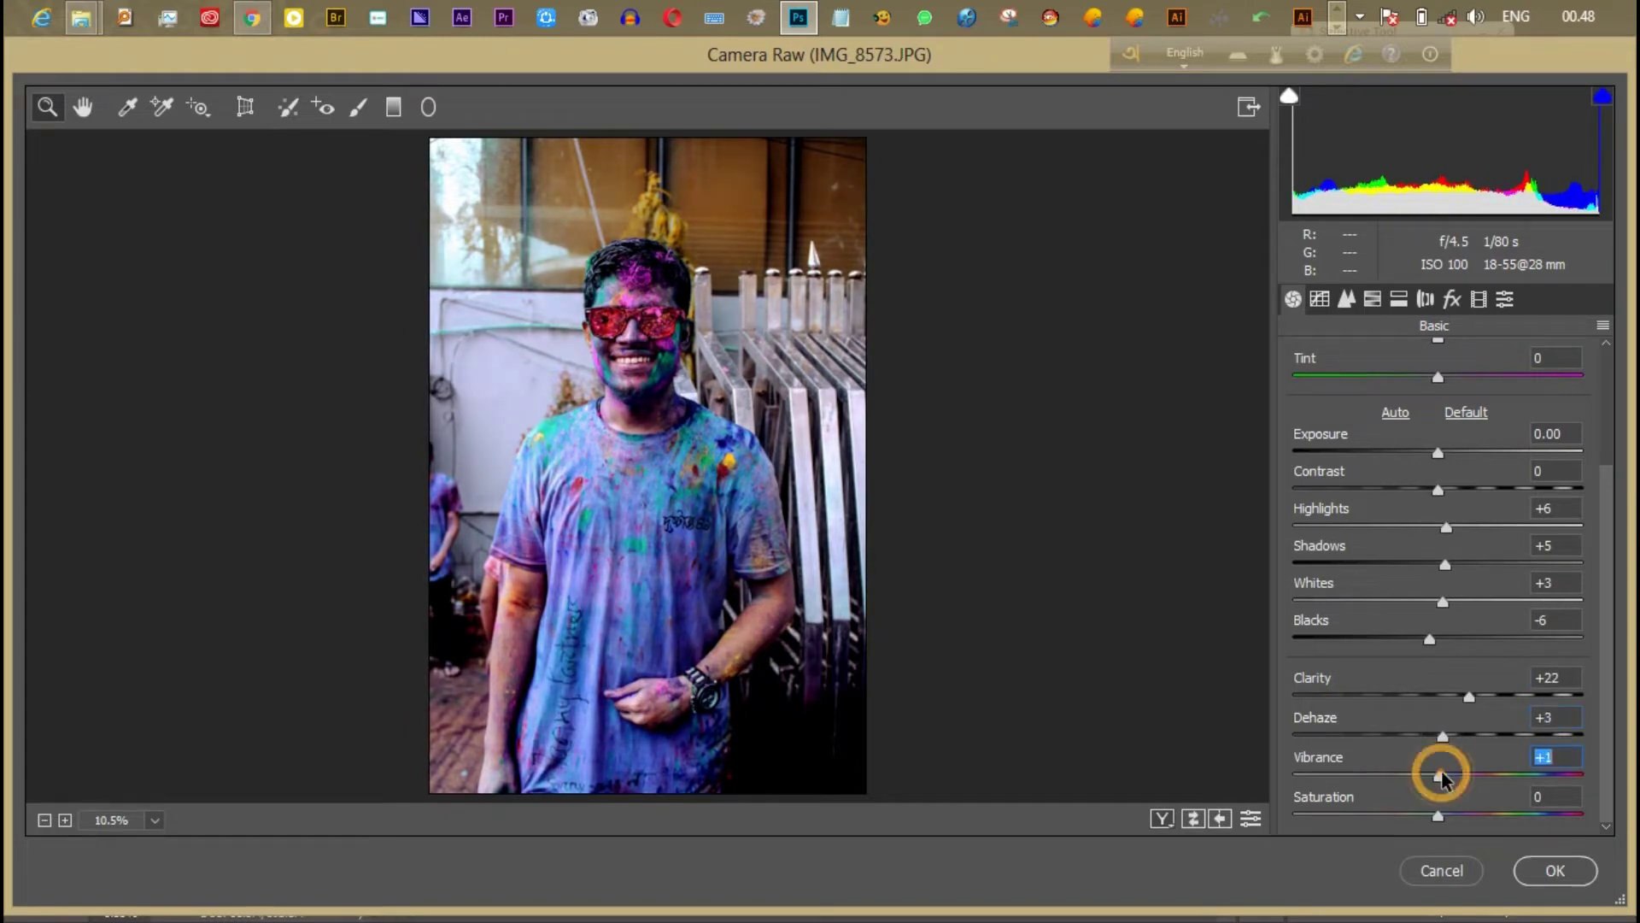
- Raise the Detail sharpening Amount to 52
{"action": "left_click", "coordinate": [1346, 298]}
{"action": "left_click", "coordinate": [1353, 396]}
{"action": "left_click_drag", "start_coordinate": [1353, 397], "coordinate": [1340, 397]}
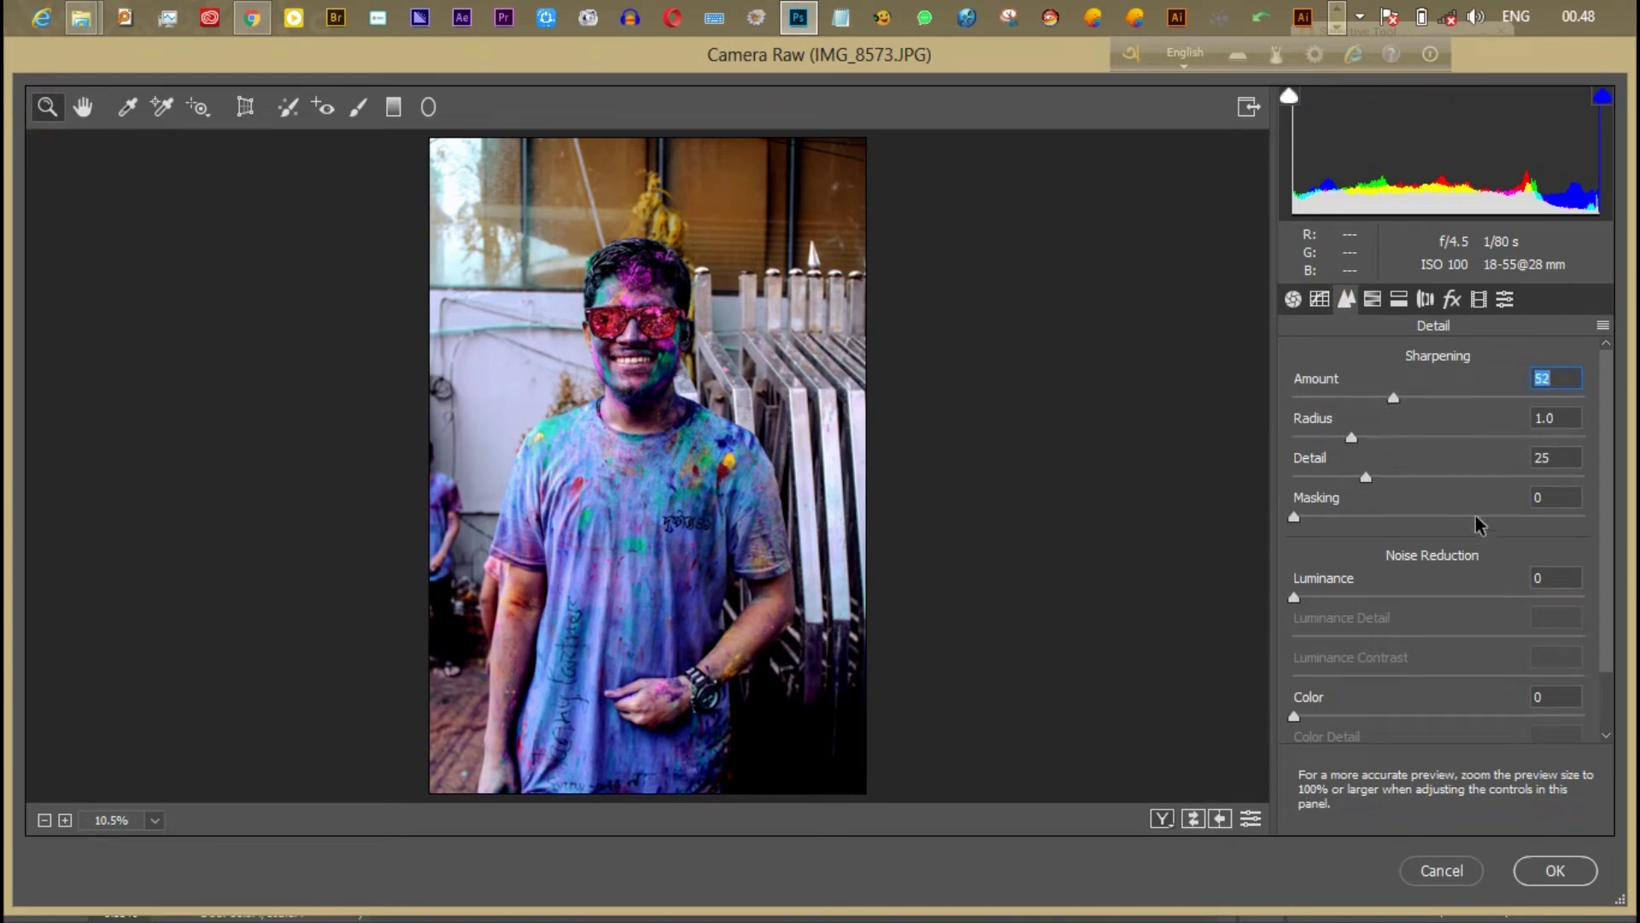
- Set sharpening Masking 60 and Luminance noise reduction 9, then shift the Blues hue negative
{"action": "left_click_drag", "start_coordinate": [1476, 517], "coordinate": [1461, 517]}
{"action": "left_click_drag", "start_coordinate": [1303, 597], "coordinate": [1313, 597]}
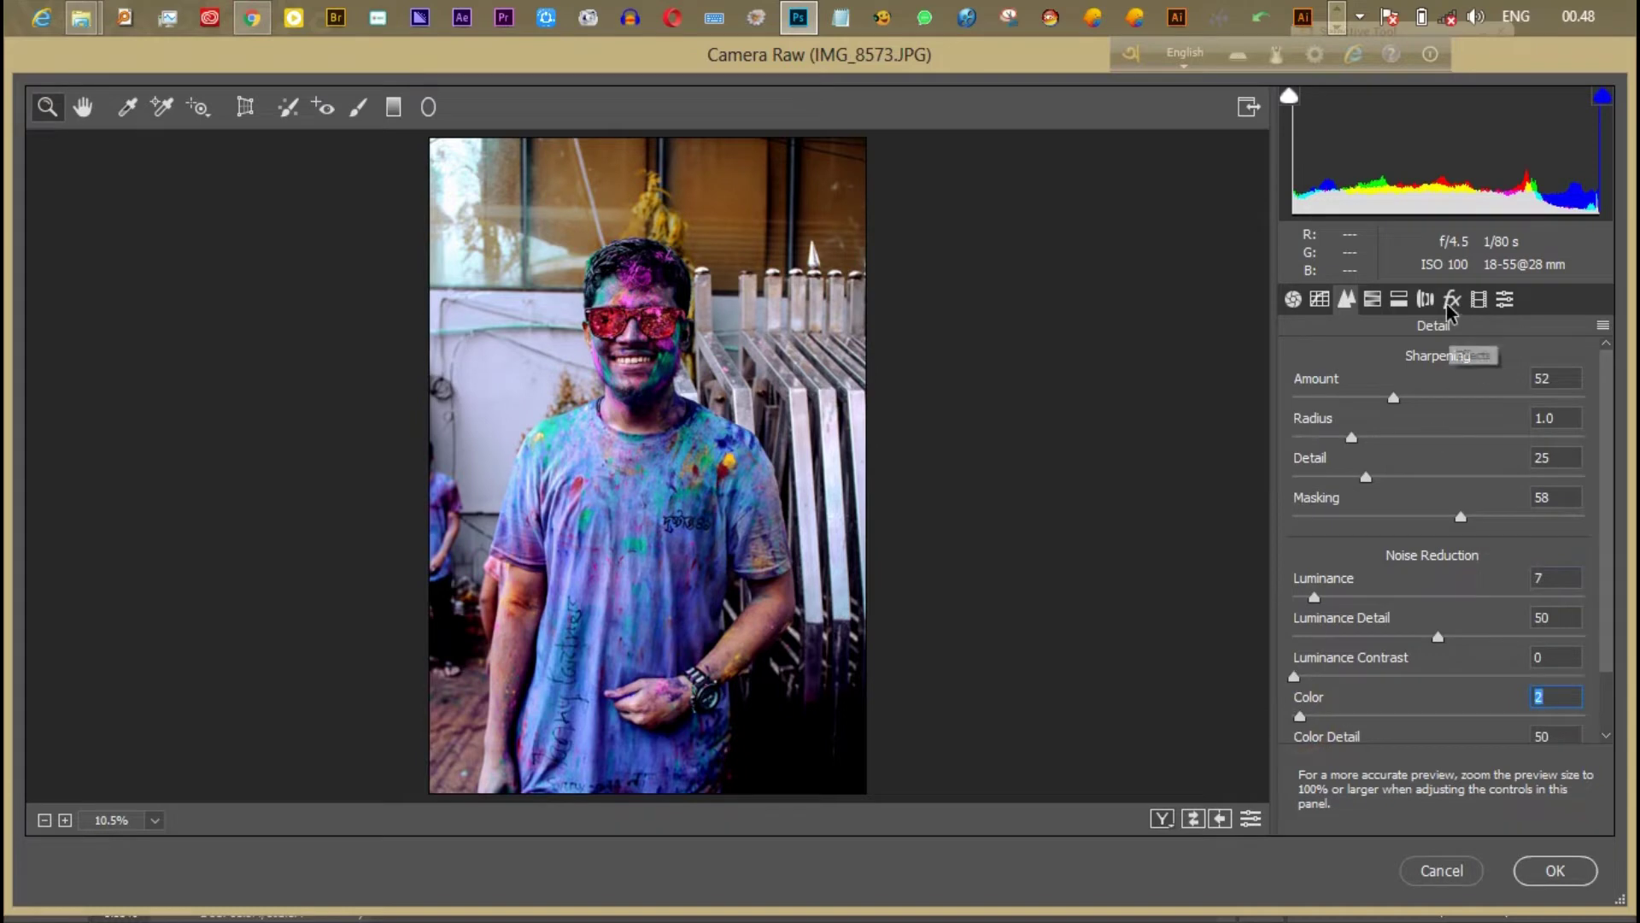
{"action": "left_click", "coordinate": [1372, 298]}
{"action": "left_click_drag", "start_coordinate": [1383, 647], "coordinate": [1427, 648]}
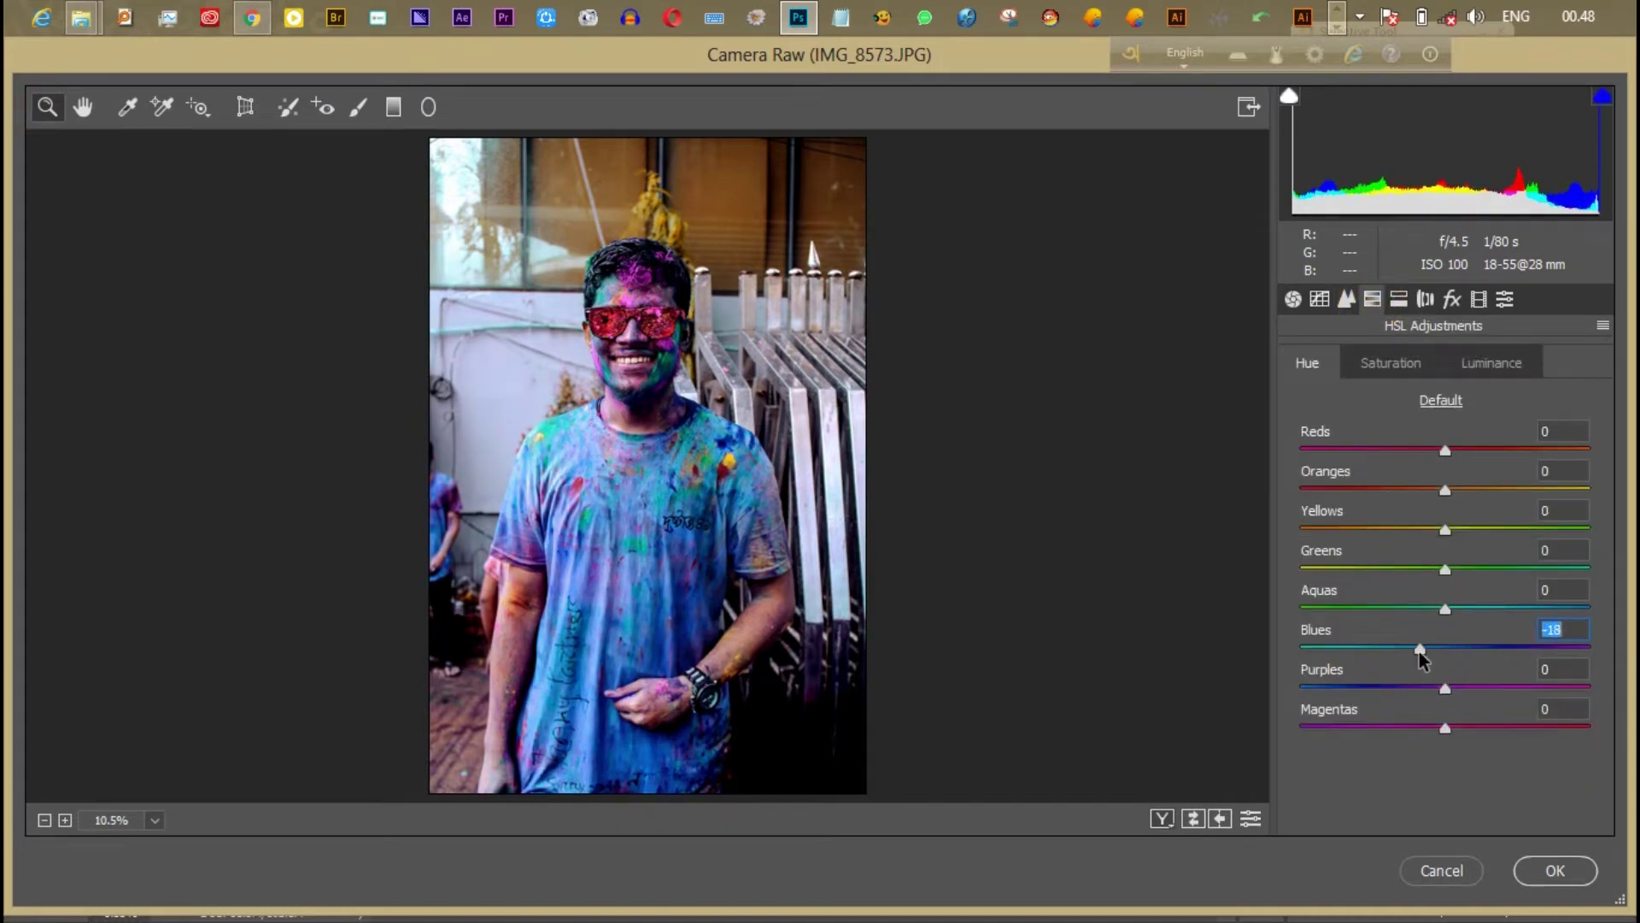
{"action": "left_click_drag", "start_coordinate": [1449, 654], "coordinate": [1429, 656]}
{"action": "left_click_drag", "start_coordinate": [1445, 561], "coordinate": [1450, 564]}
- Keep Blues saturation at 0 and brighten the Oranges luminance to +2
{"action": "left_click", "coordinate": [1375, 373]}
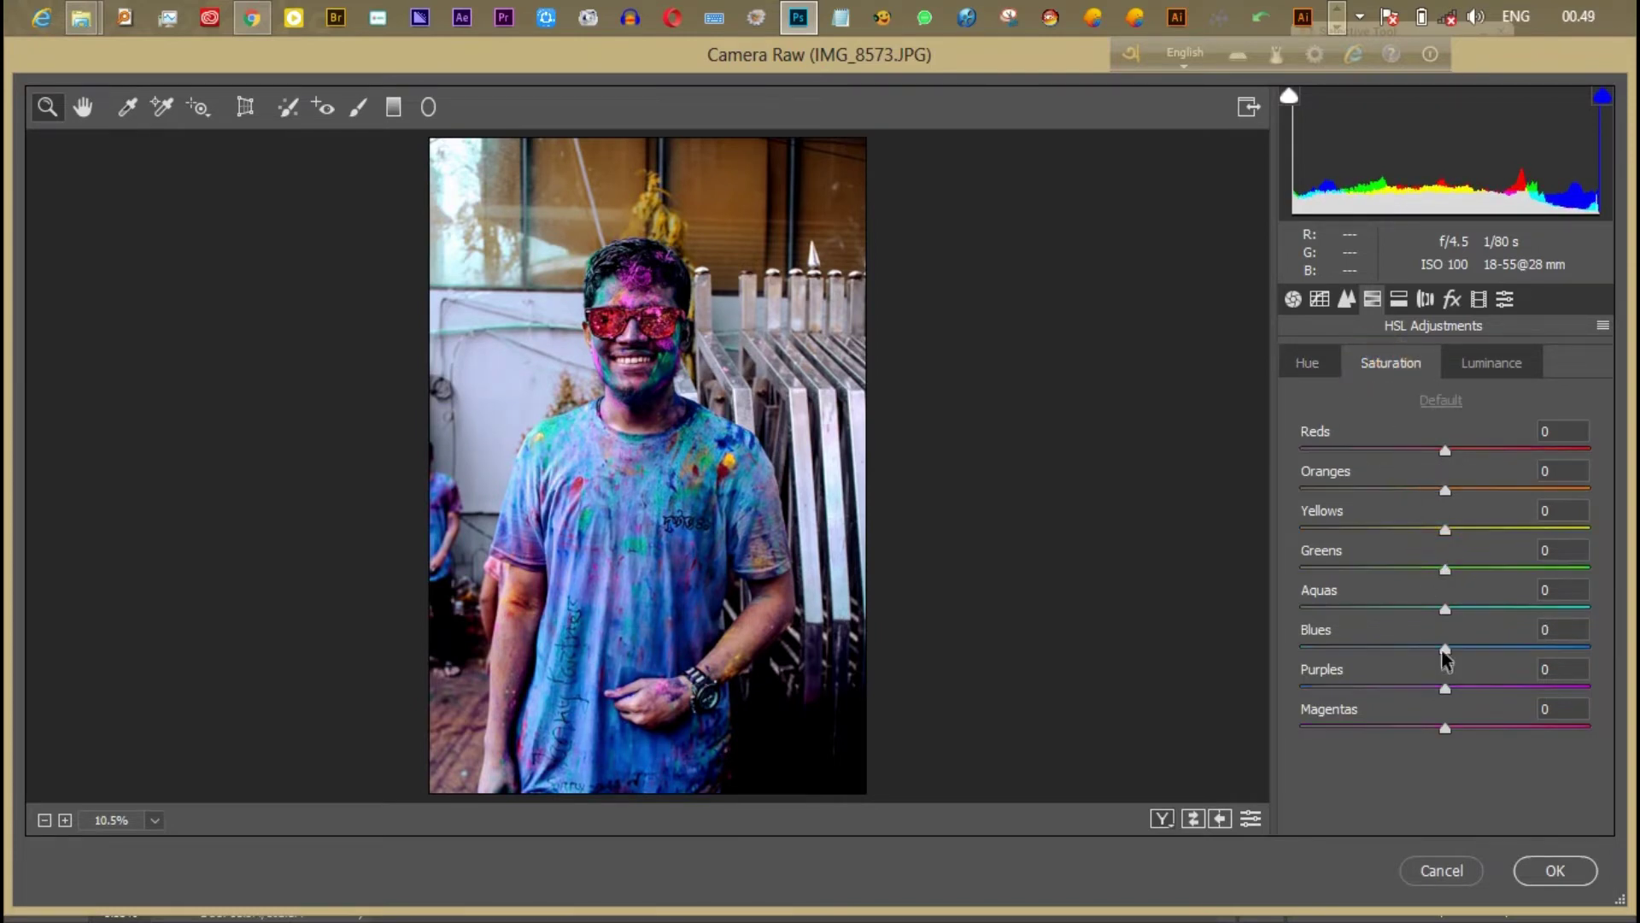
{"action": "mouse_move", "coordinate": [1443, 650]}
{"action": "left_mouse_down"}
{"action": "mouse_move", "coordinate": [1384, 651]}
{"action": "mouse_move", "coordinate": [1459, 649]}
{"action": "left_mouse_up"}
{"action": "double_click", "coordinate": [1452, 649]}
{"action": "left_click", "coordinate": [1474, 363]}
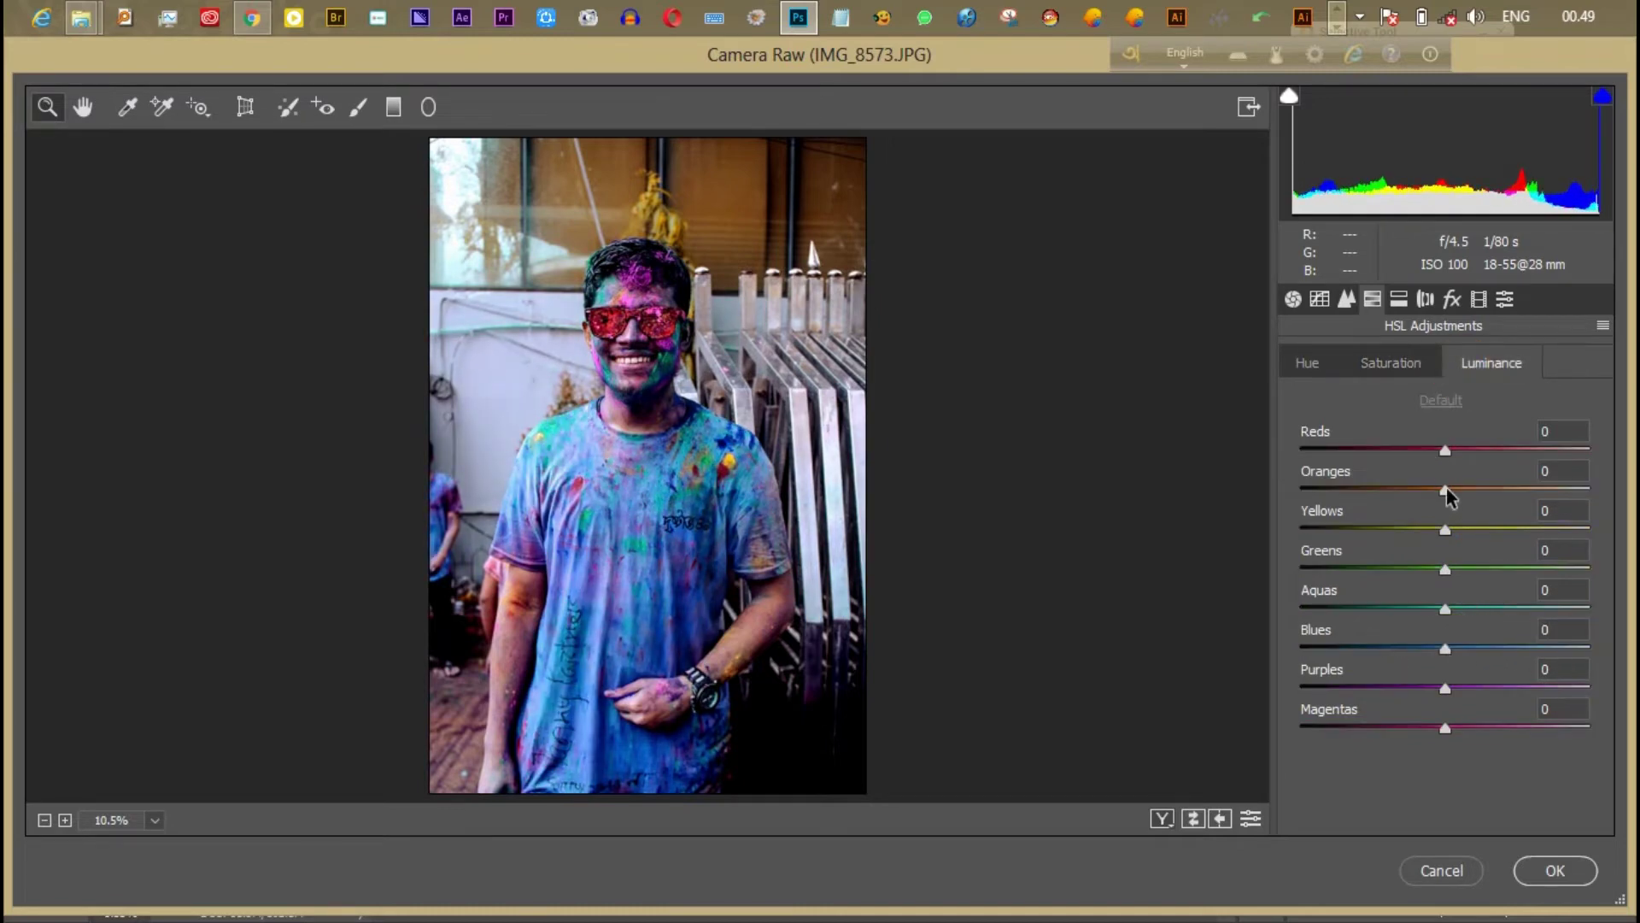
{"action": "left_click_drag", "start_coordinate": [1450, 498], "coordinate": [1451, 497]}
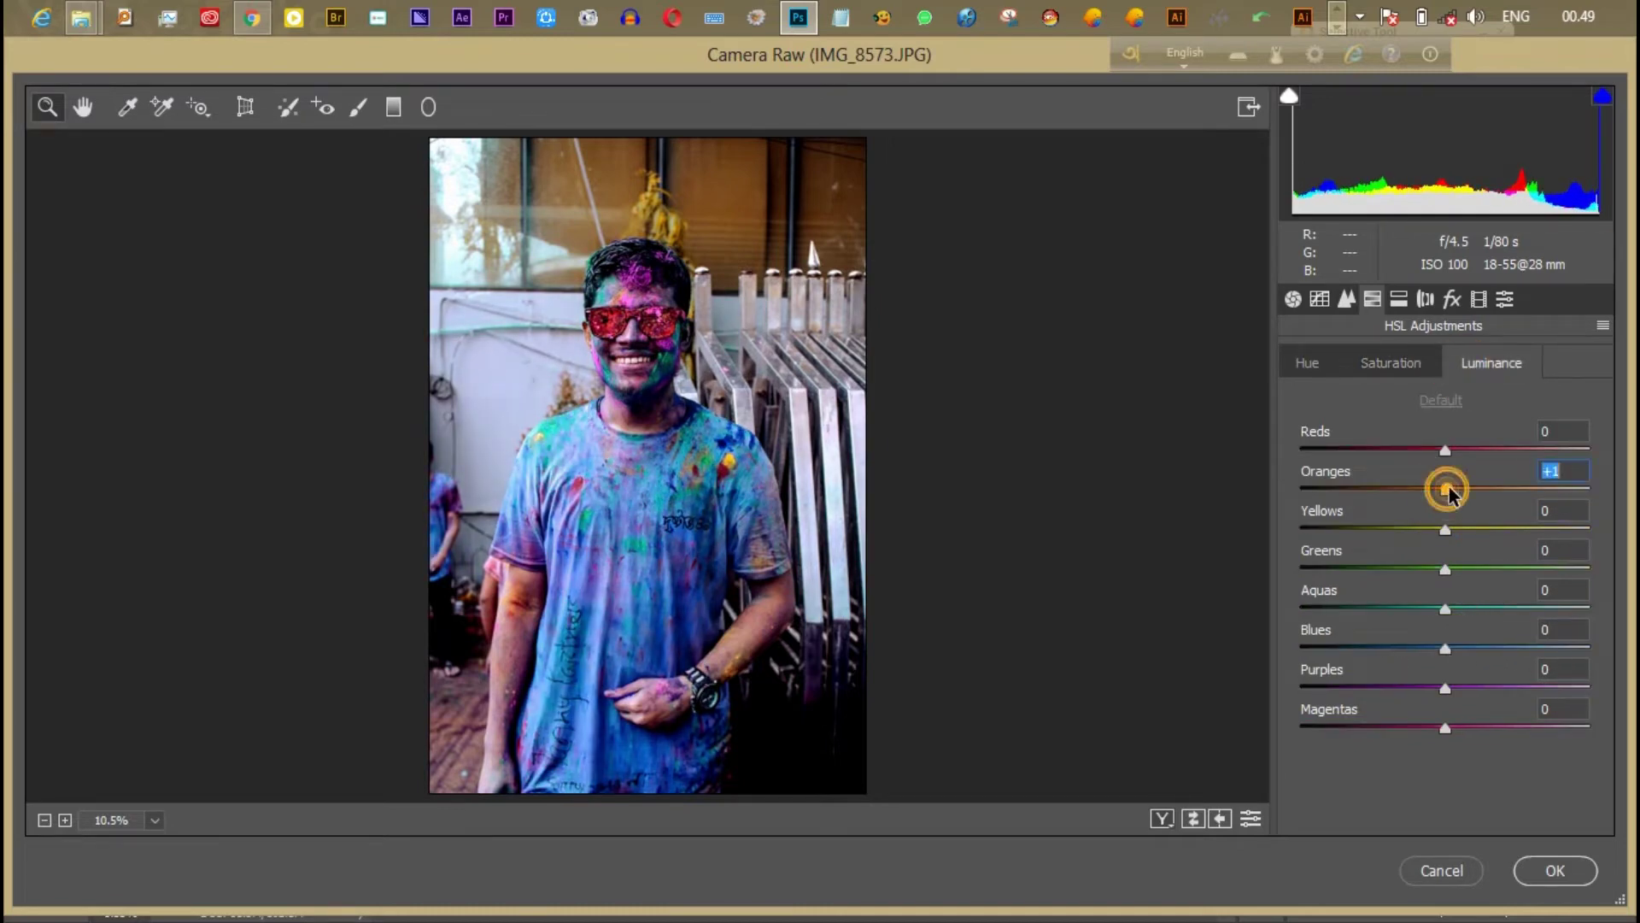
- Set the Calibration Blue Primary Hue to -3 and Saturation to +6
{"action": "left_click", "coordinate": [1477, 298]}
{"action": "left_click", "coordinate": [1363, 750]}
{"action": "mouse_move", "coordinate": [1418, 749]}
{"action": "left_mouse_down"}
{"action": "mouse_move", "coordinate": [1447, 759]}
{"action": "mouse_move", "coordinate": [1455, 800]}
{"action": "left_mouse_up"}
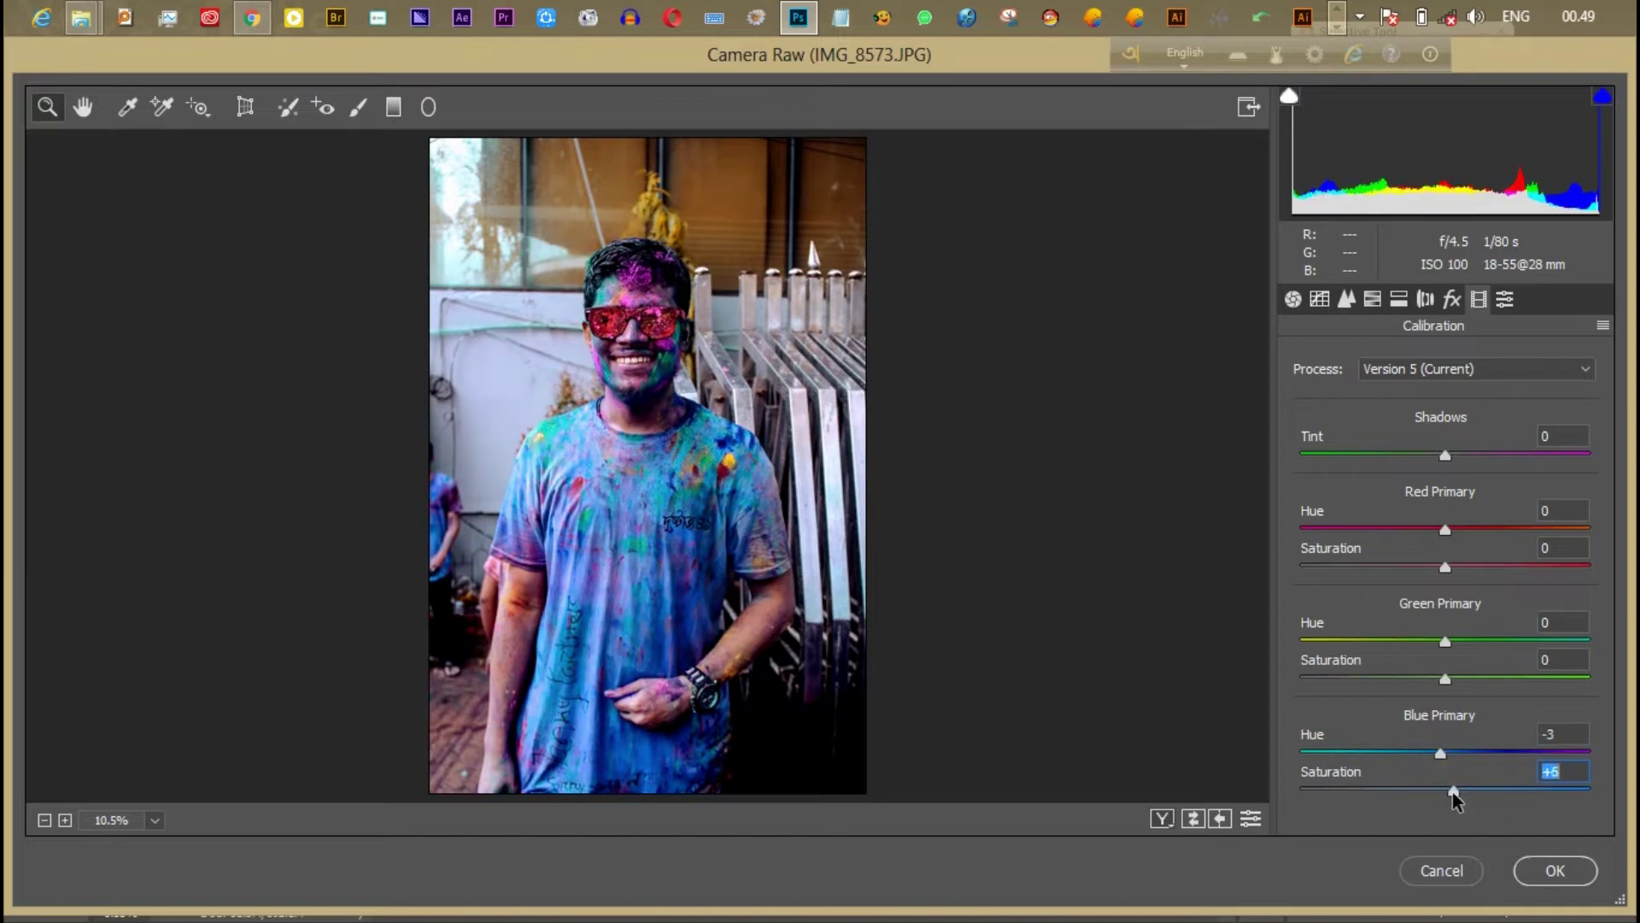
{"action": "left_click", "coordinate": [1451, 298]}
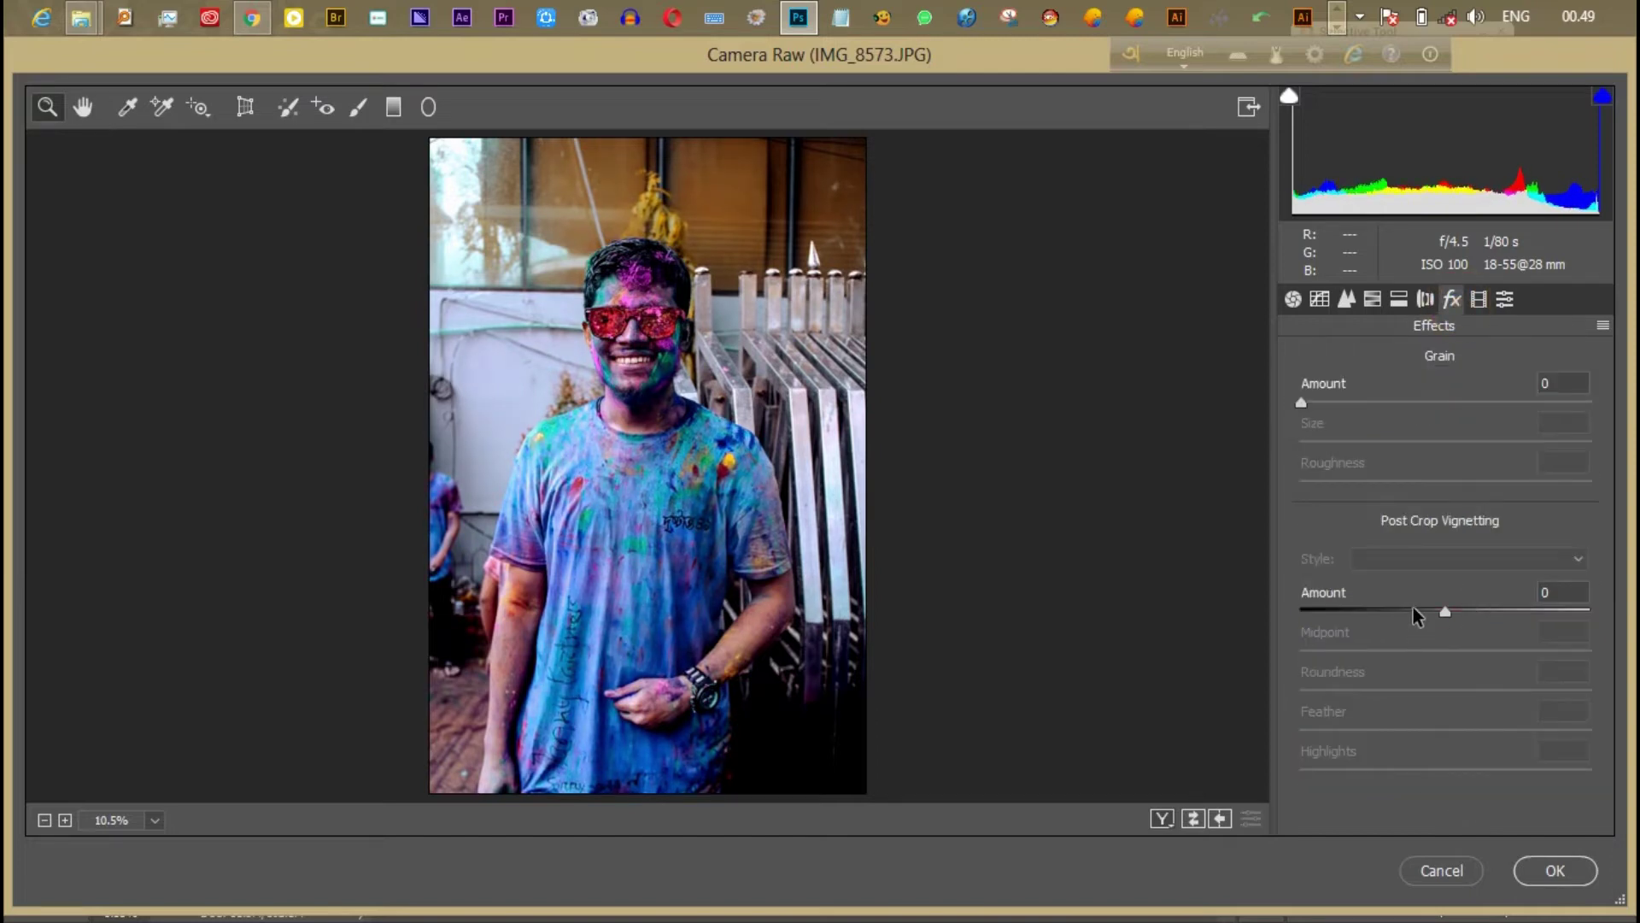
{"action": "left_click", "coordinate": [1347, 298]}
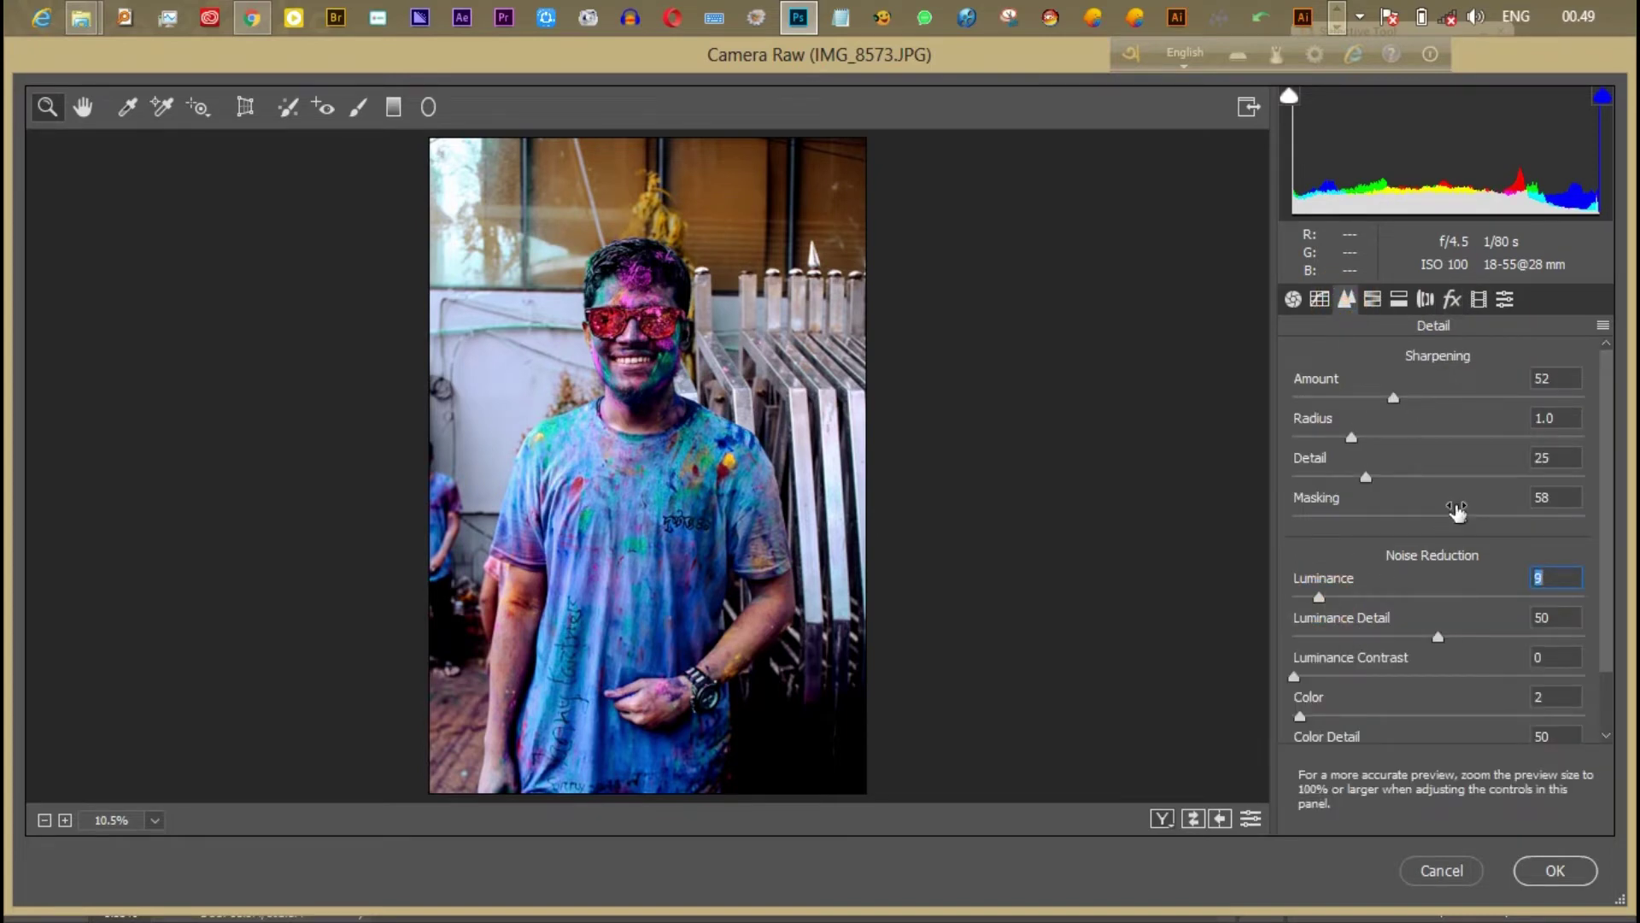
{"action": "left_click", "coordinate": [1451, 298]}
{"action": "left_click", "coordinate": [1505, 298]}
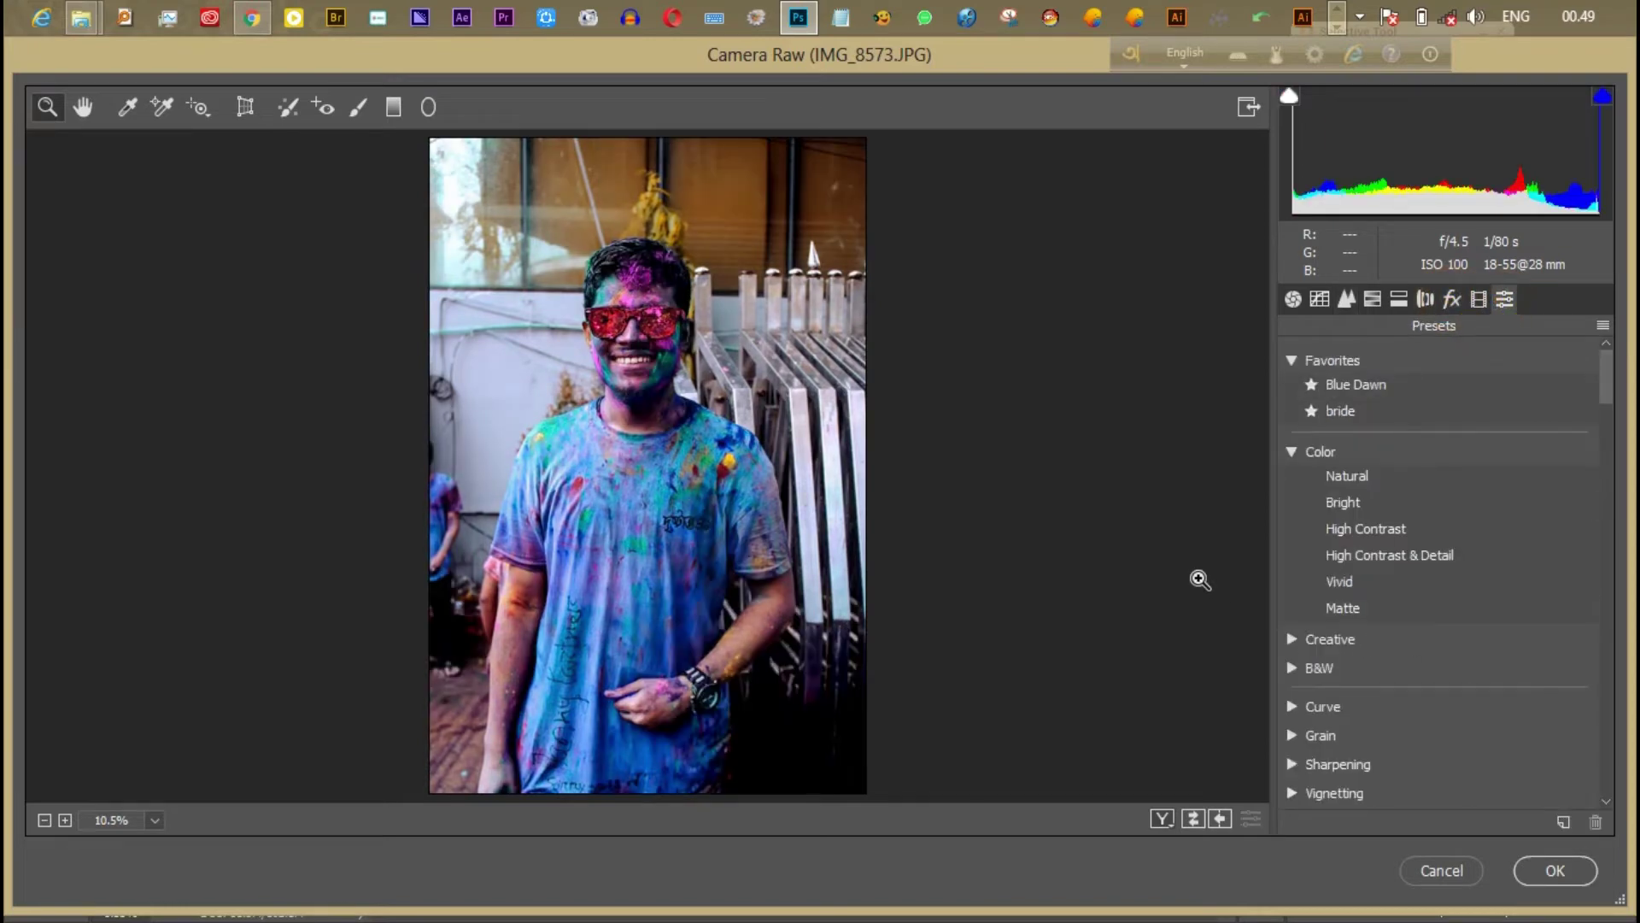
- Browse the Camera Raw presets and apply the cse preset
{"action": "scroll", "coordinate": [1531, 671], "scroll_direction": "down", "scroll_amount": 3}
{"action": "left_click", "coordinate": [1601, 402]}
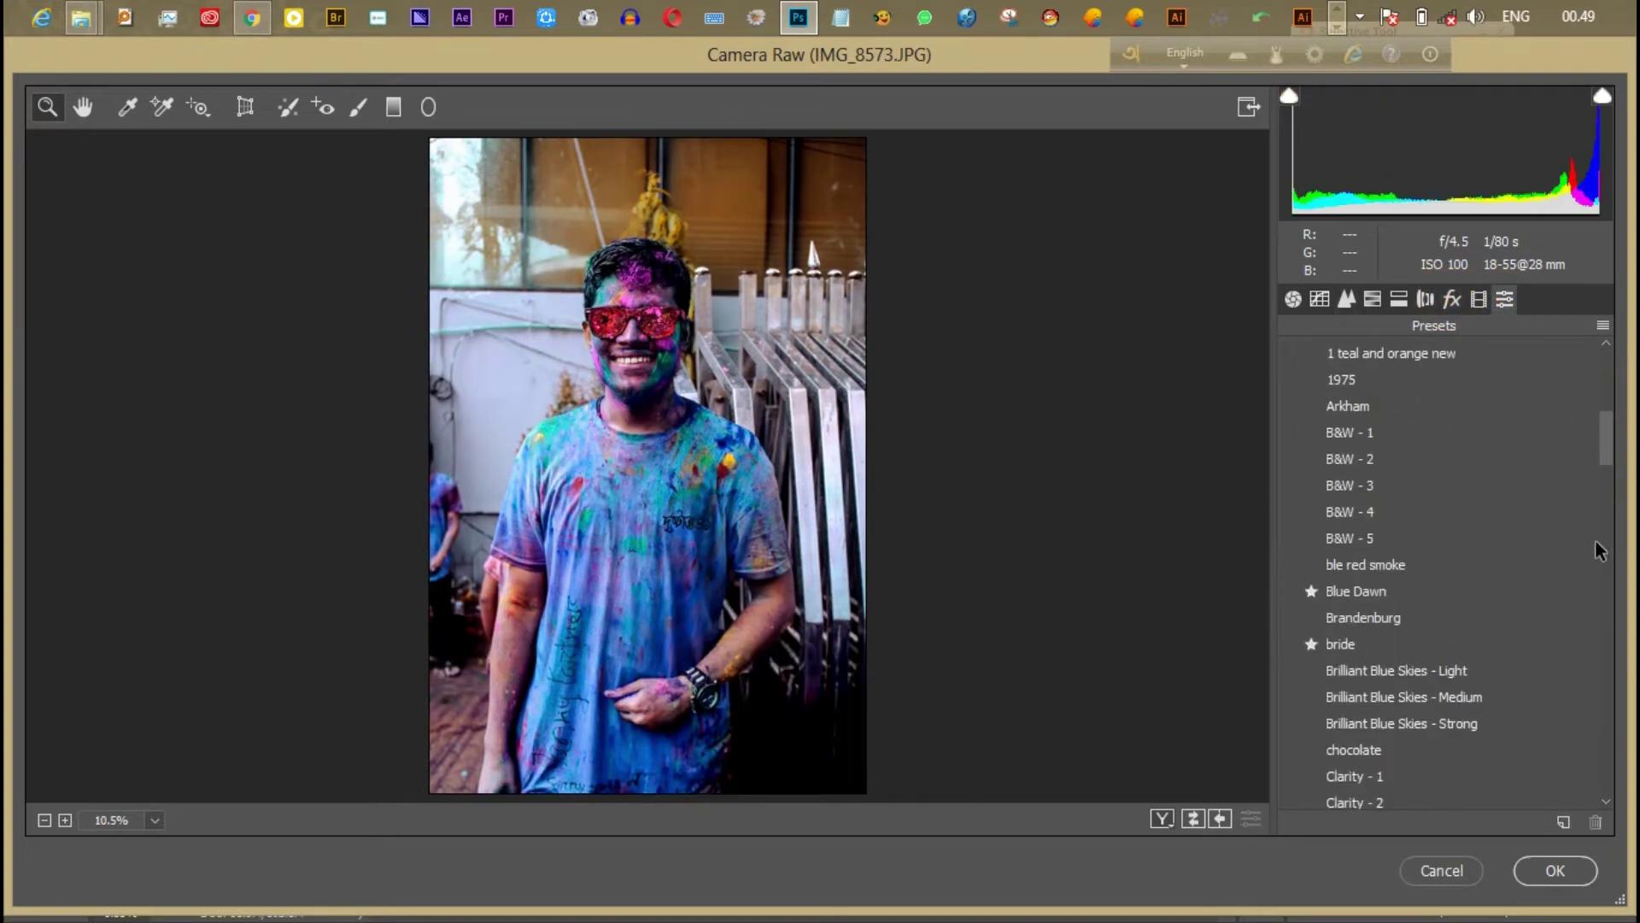
{"action": "left_click", "coordinate": [1606, 668]}
{"action": "left_click_drag", "start_coordinate": [1606, 489], "coordinate": [1605, 508]}
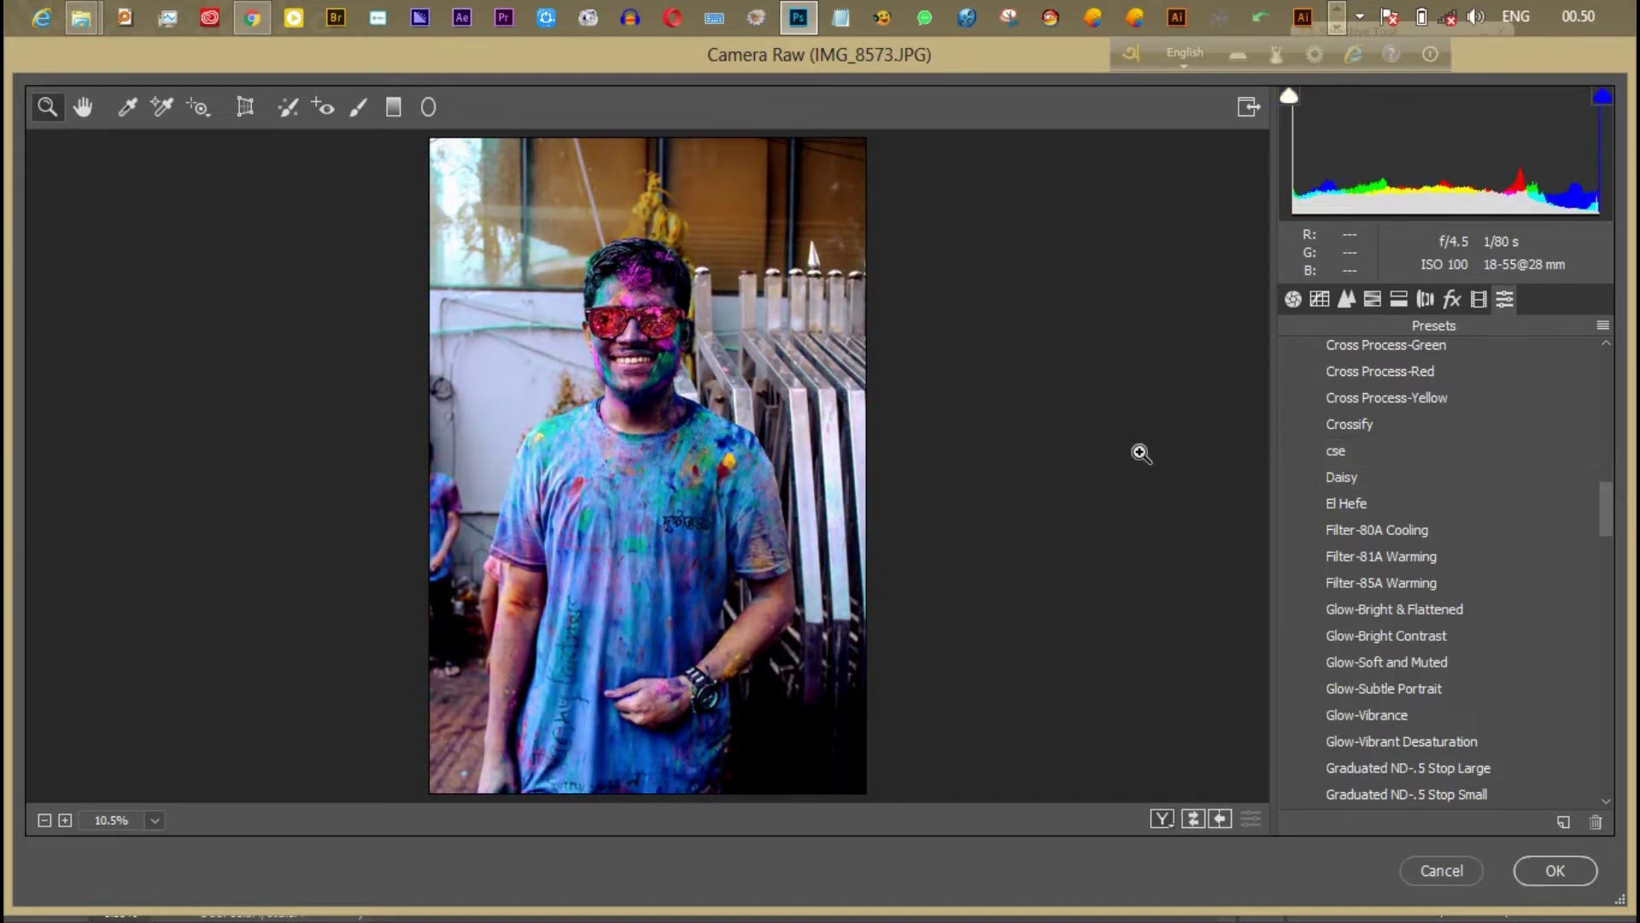
{"action": "left_click", "coordinate": [1357, 463]}
{"action": "left_click", "coordinate": [1293, 299]}
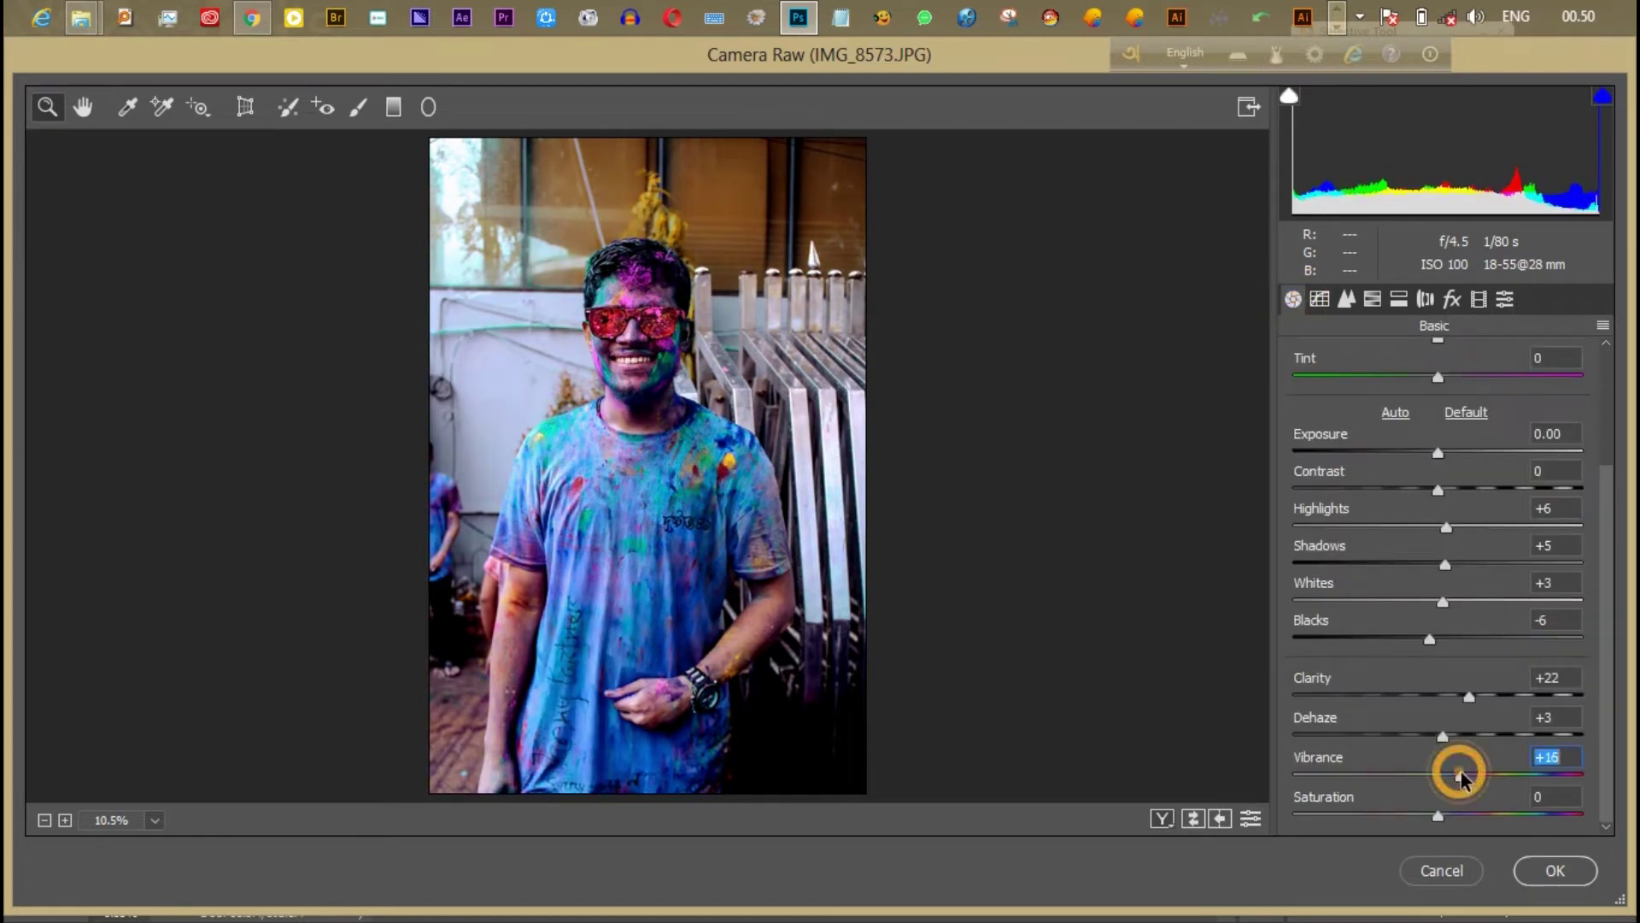
- Raise Vibrance to +22, leaving Saturation at 0
{"action": "mouse_move", "coordinate": [1440, 775]}
{"action": "left_mouse_down"}
{"action": "mouse_move", "coordinate": [1515, 776]}
{"action": "mouse_move", "coordinate": [1457, 798]}
{"action": "mouse_move", "coordinate": [1471, 800]}
{"action": "left_mouse_up"}
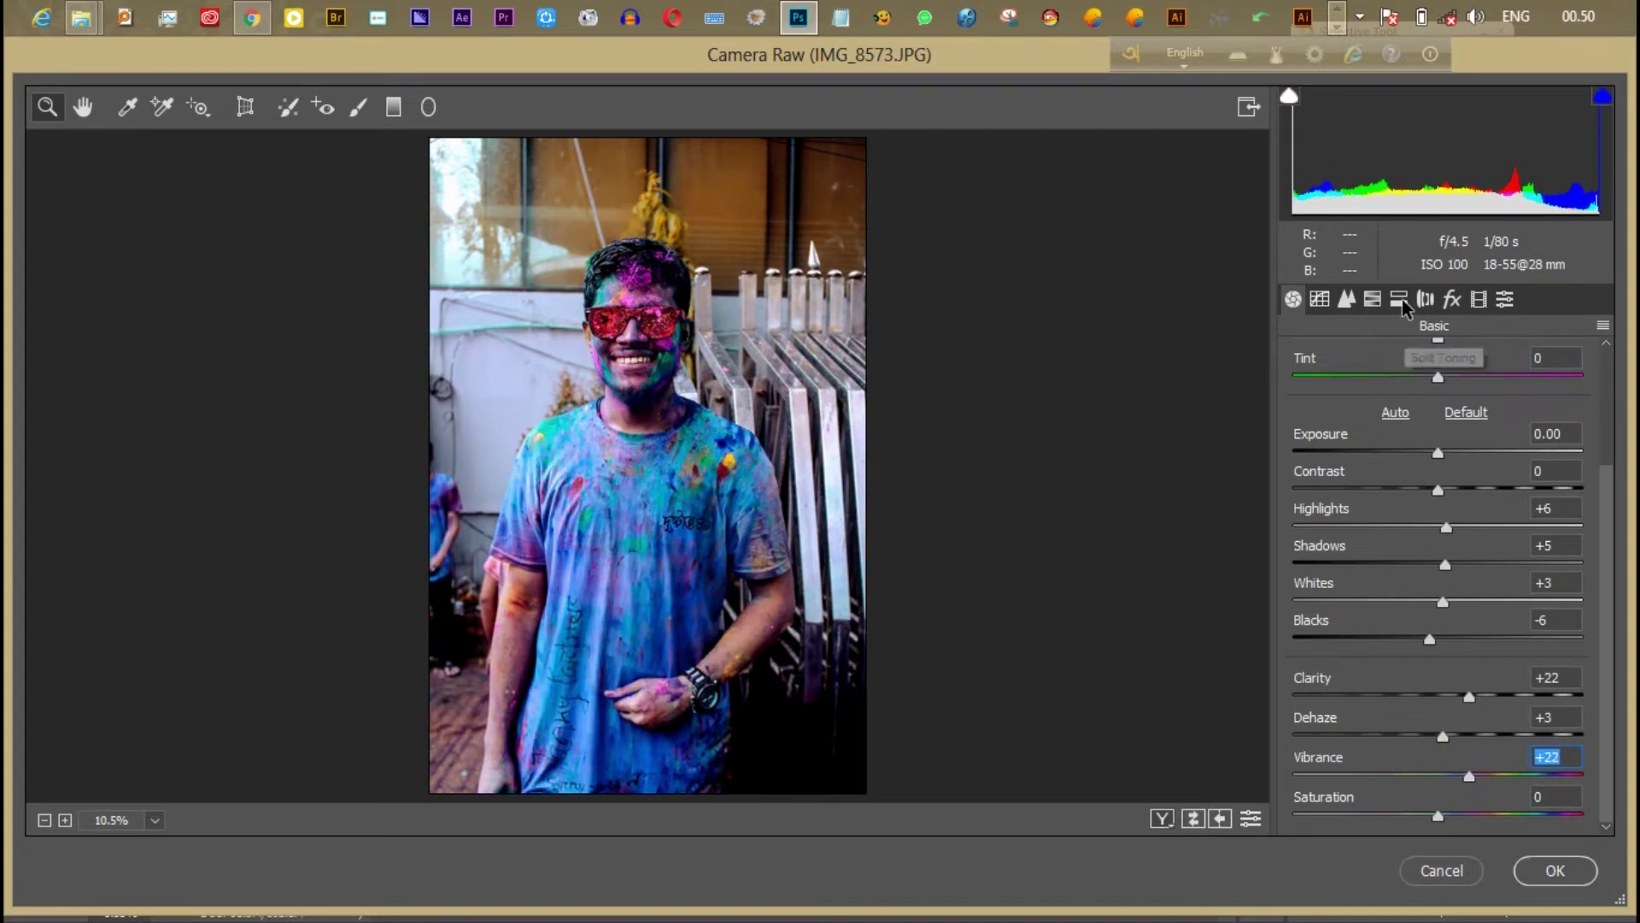
{"action": "left_click", "coordinate": [1346, 298]}
{"action": "left_click", "coordinate": [1293, 298]}
{"action": "left_click_drag", "start_coordinate": [1437, 816], "coordinate": [1440, 816]}
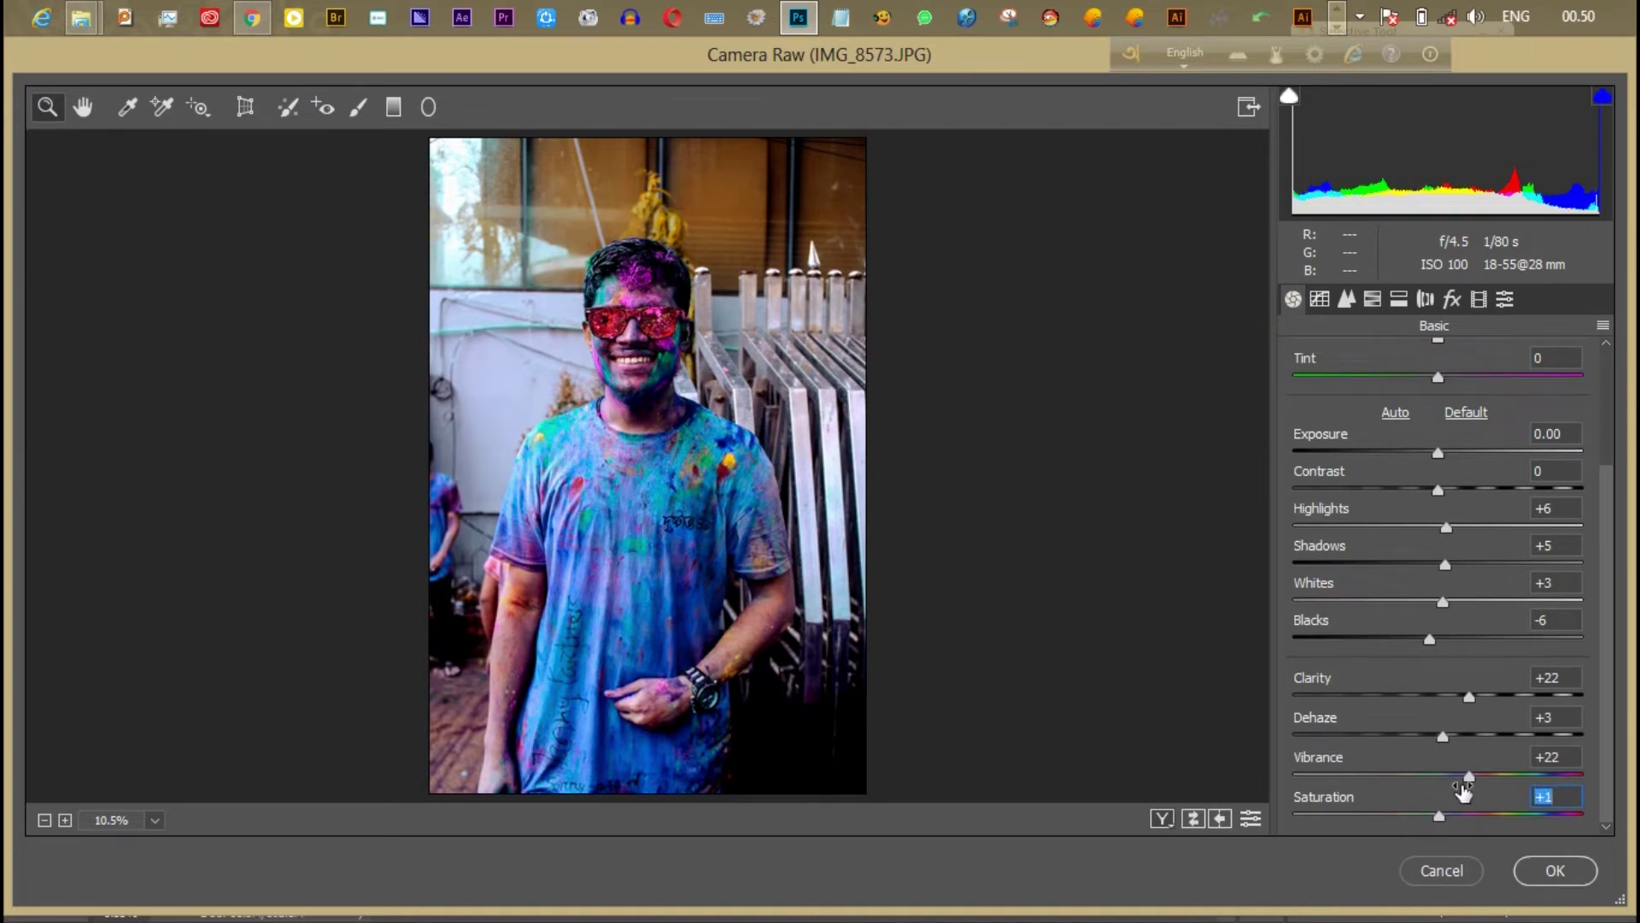
{"action": "left_click_drag", "start_coordinate": [1473, 777], "coordinate": [1468, 779]}
- Try Post Crop Vignetting with Midpoint 50 and Feather 100
{"action": "left_click", "coordinate": [1320, 298]}
{"action": "left_click", "coordinate": [1452, 299]}
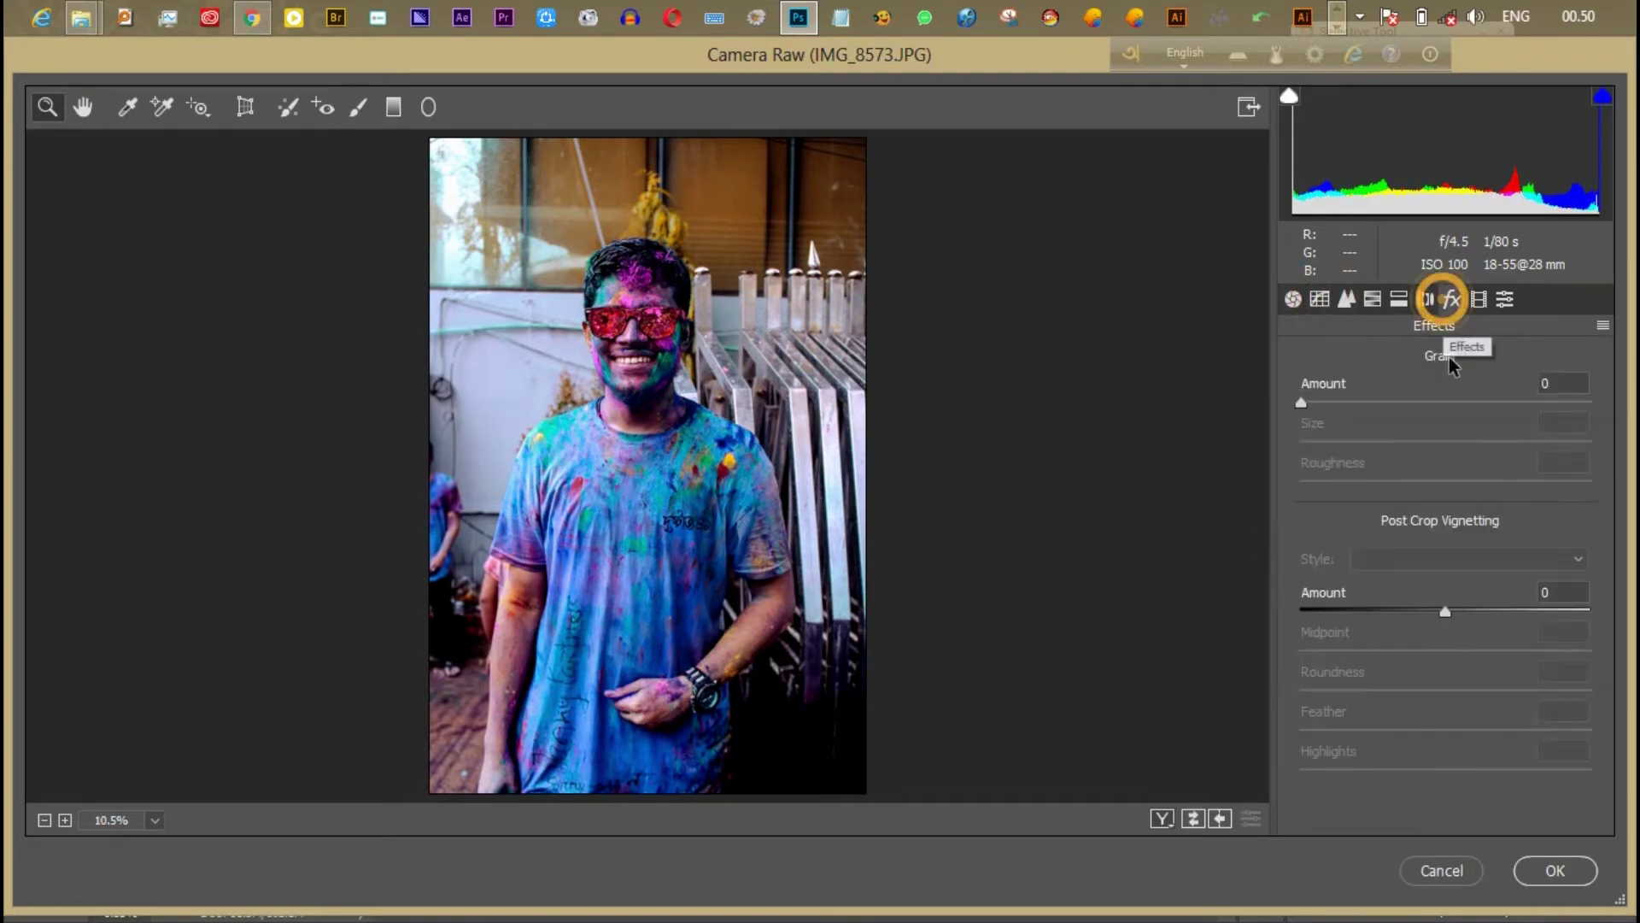
{"action": "left_click_drag", "start_coordinate": [1409, 616], "coordinate": [1369, 608]}
{"action": "left_click", "coordinate": [1422, 651]}
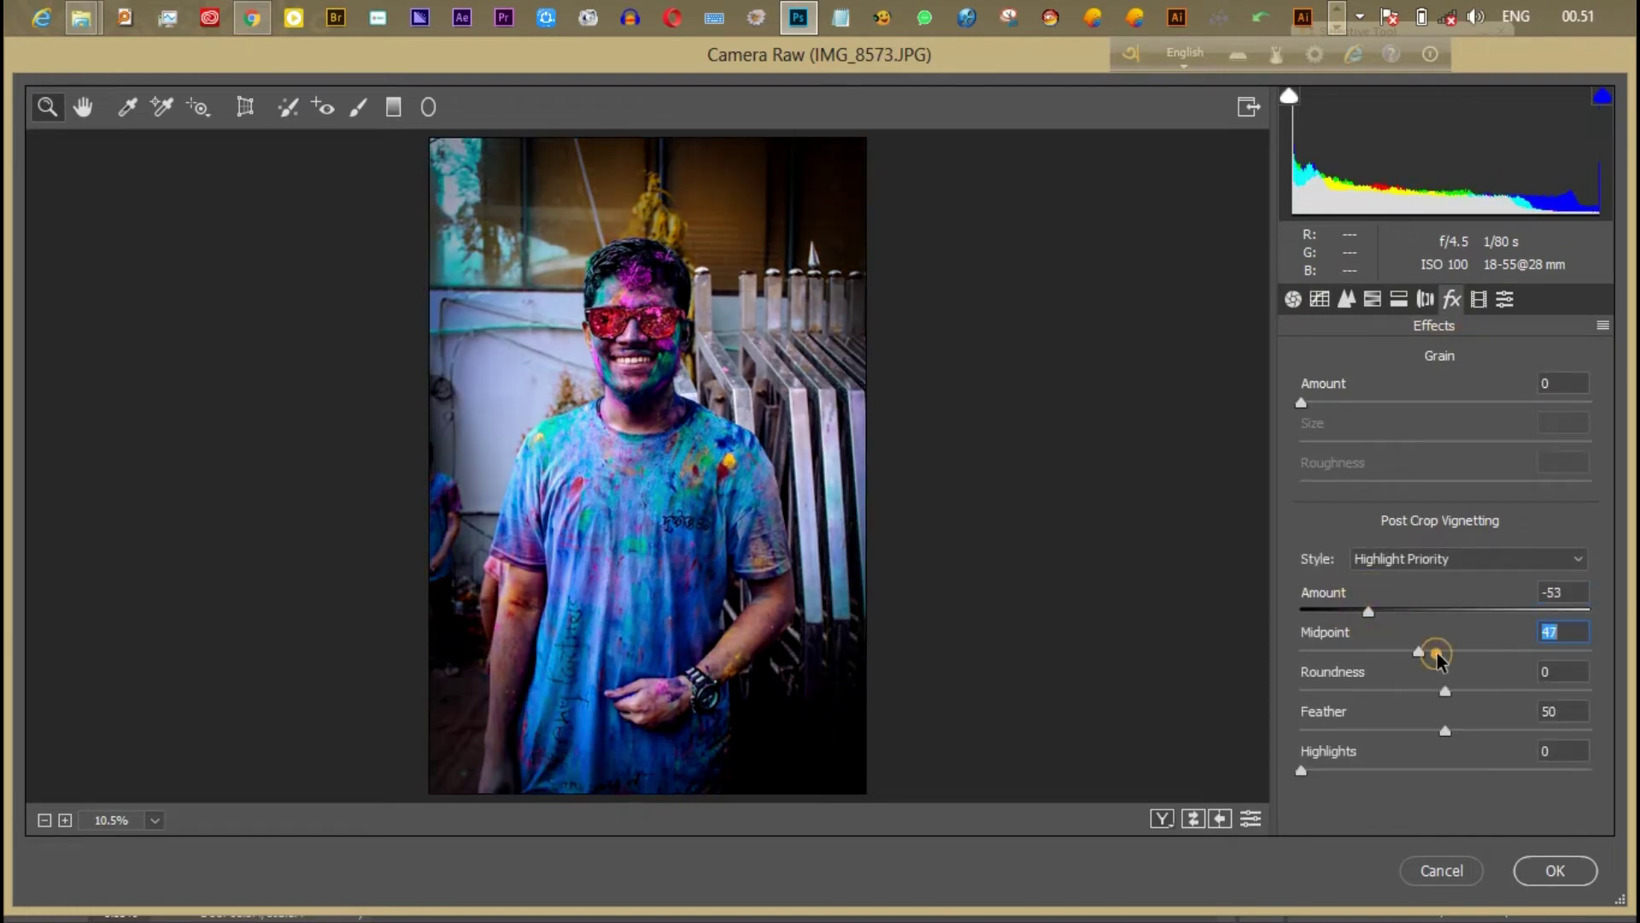
{"action": "type", "text": "0"}
{"action": "key", "text": "Return"}
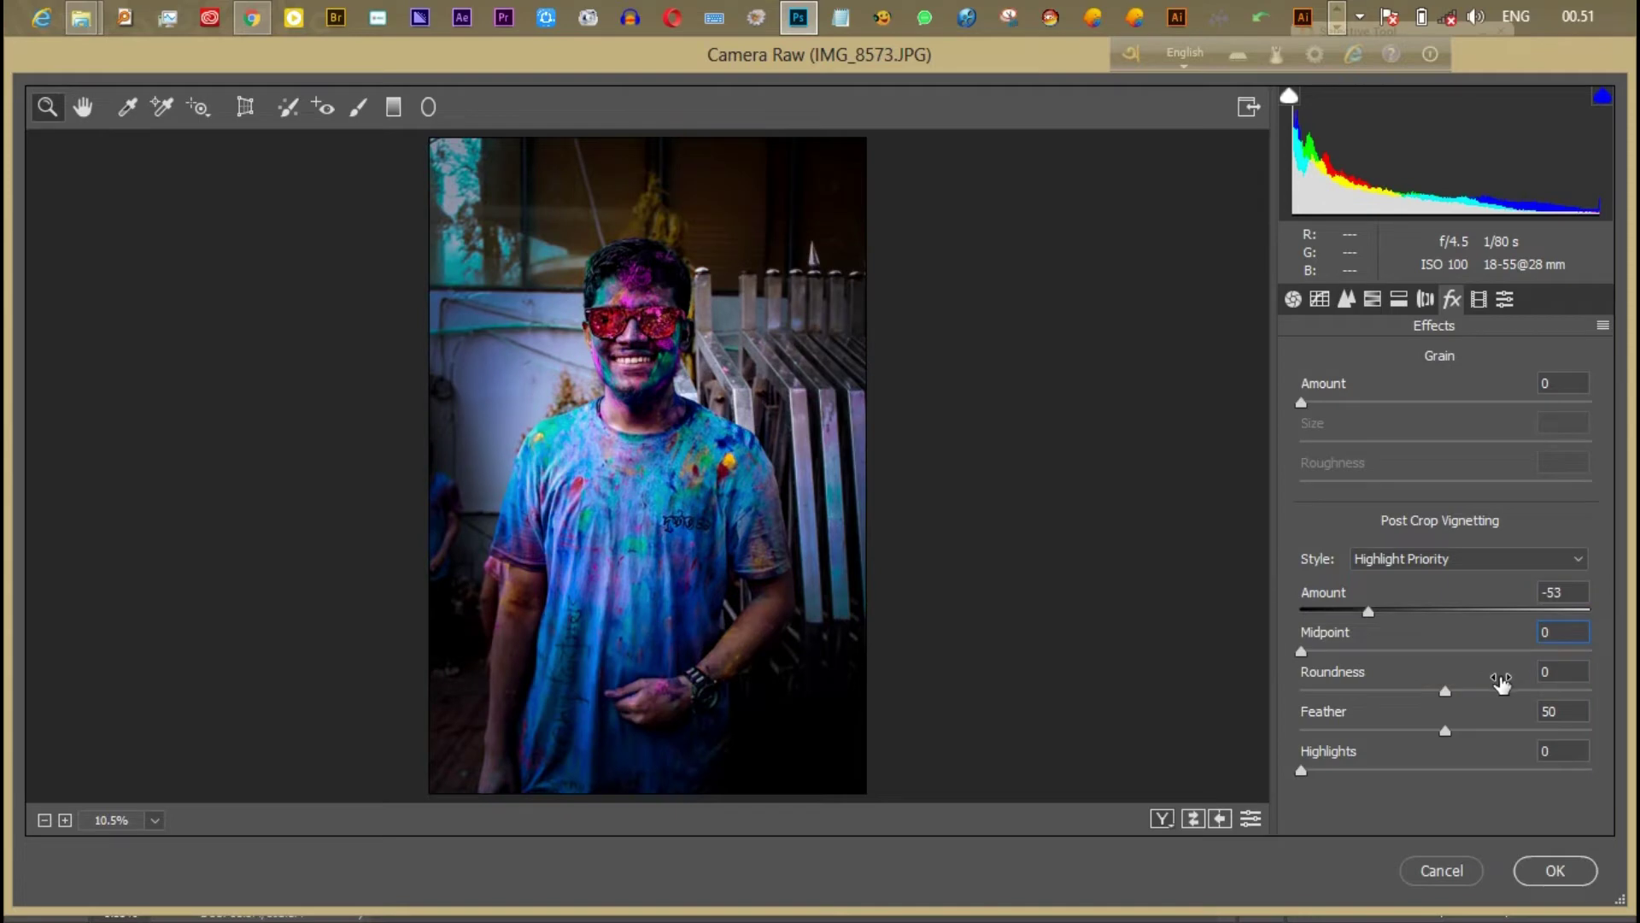
{"action": "type", "text": "50"}
{"action": "left_click_drag", "start_coordinate": [1463, 710], "coordinate": [1494, 721]}
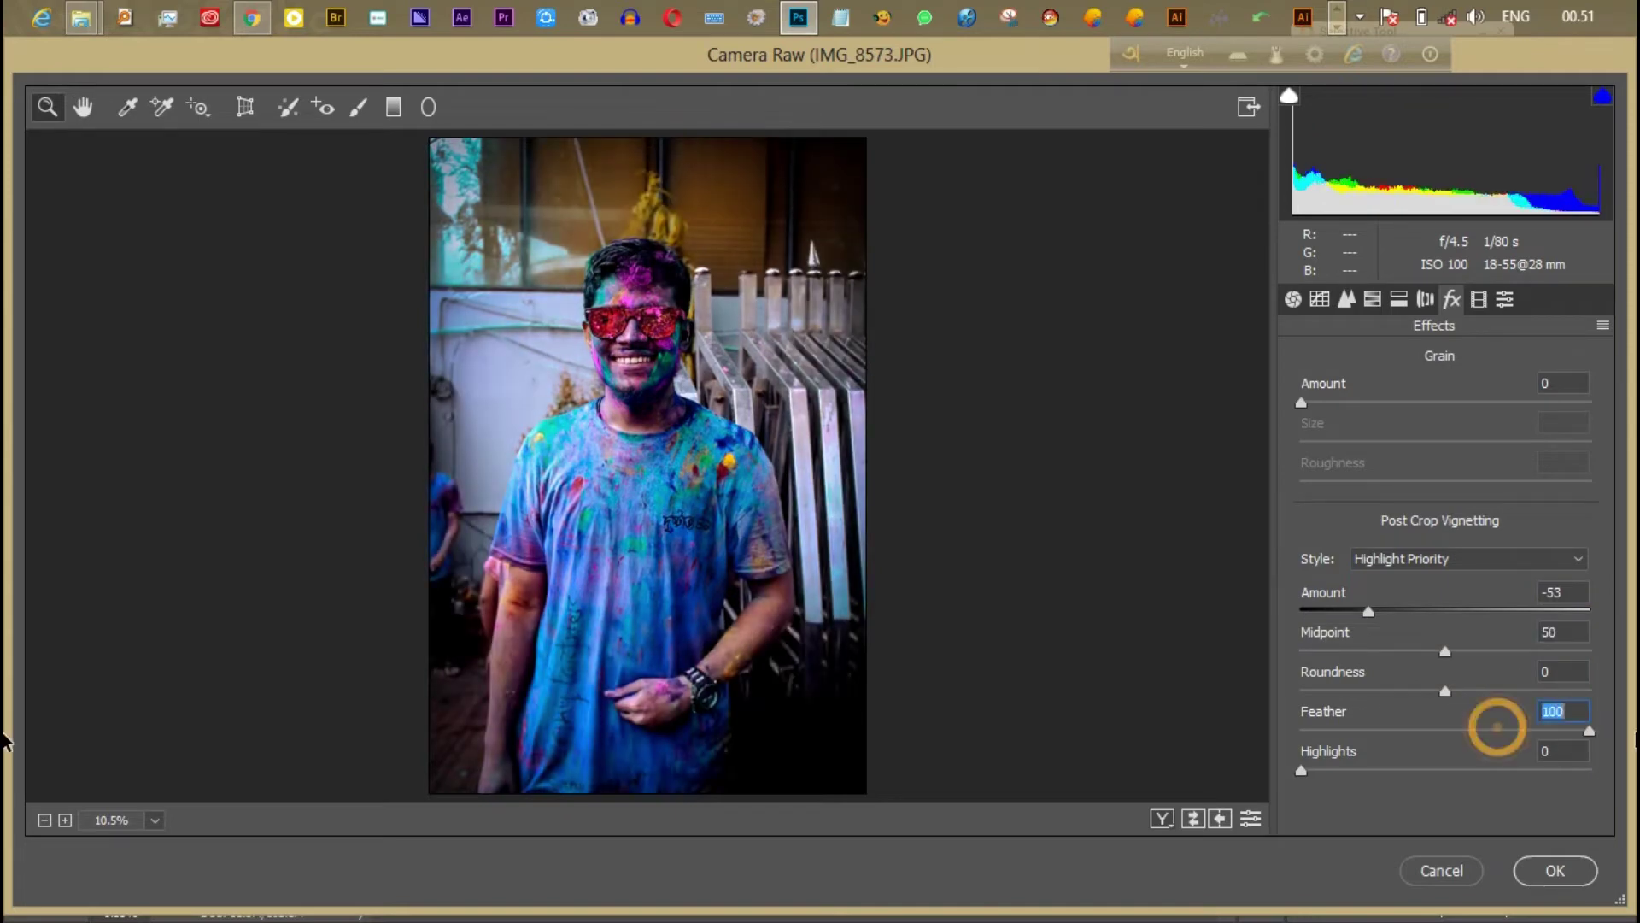
- Reset the vignette Amount to 0 and apply the Camera Raw filter
{"action": "left_click_drag", "start_coordinate": [1391, 787], "coordinate": [1387, 769]}
{"action": "type", "text": "0"}
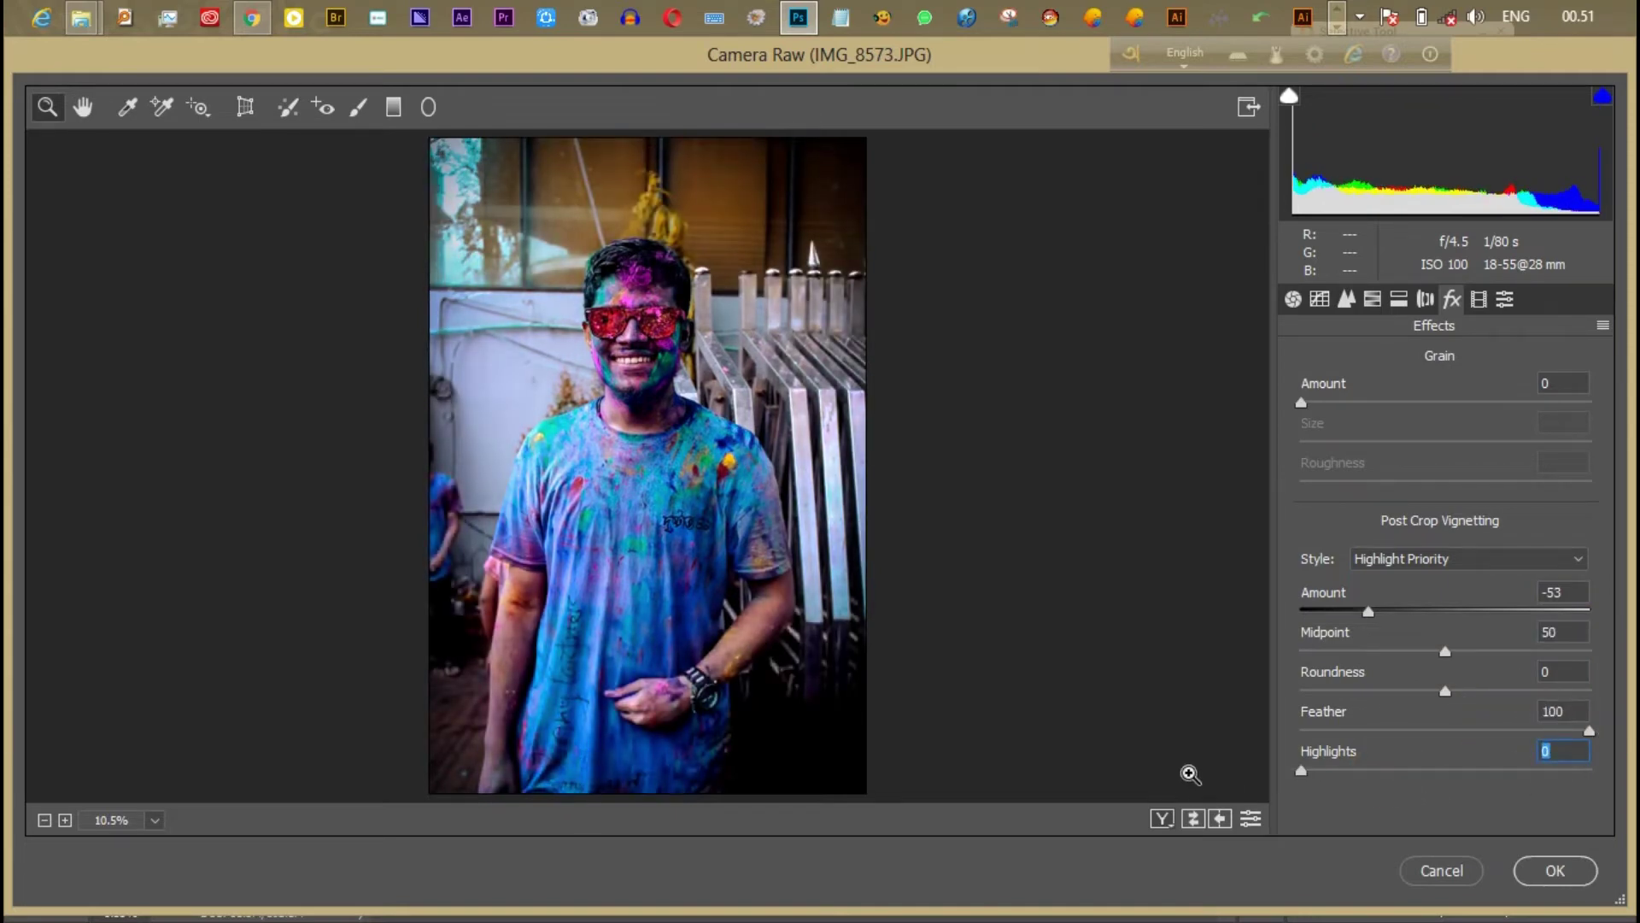
{"action": "double_click", "coordinate": [1559, 591]}
{"action": "type", "text": "0"}
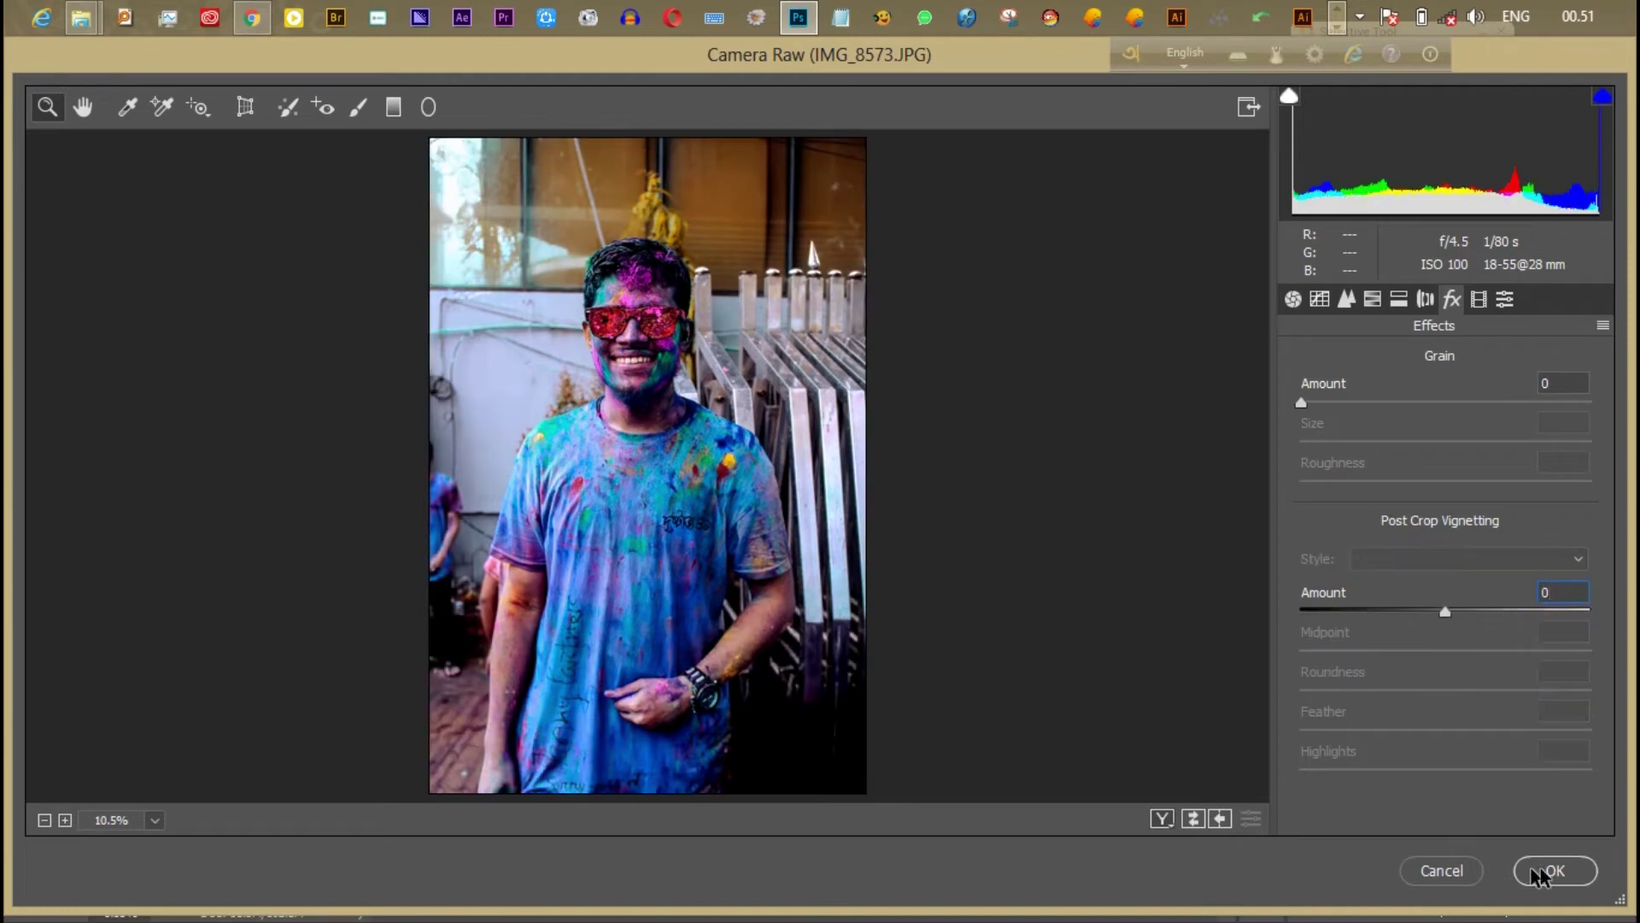
{"action": "left_click", "coordinate": [1555, 869]}
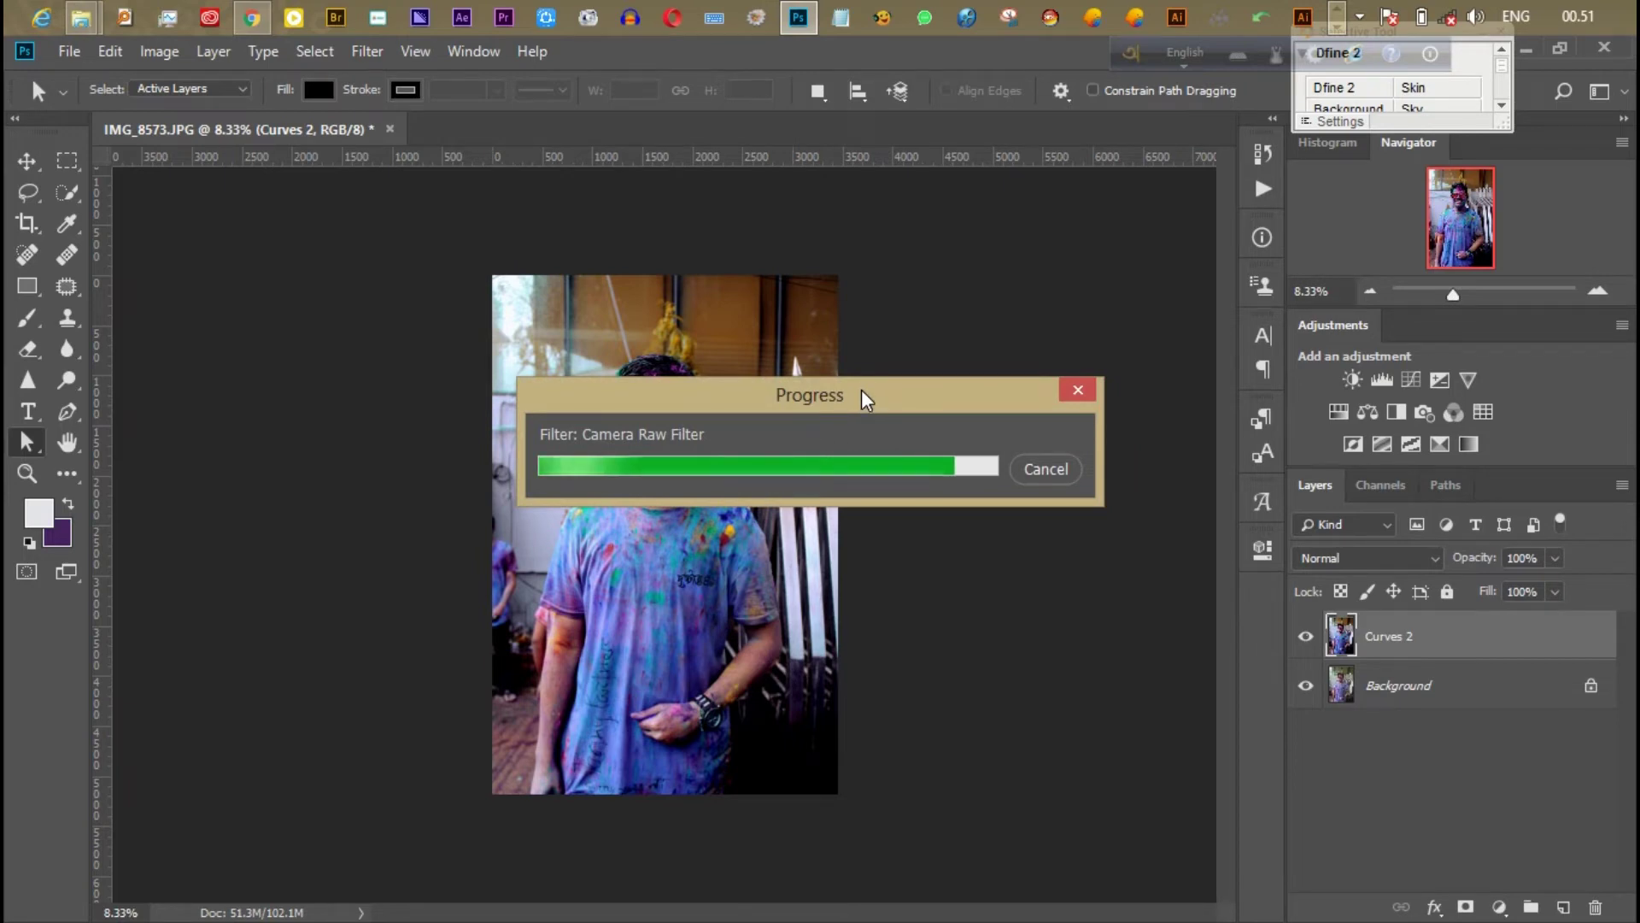
- Toggle the Curves 2 layer off and on twice to compare the grade, leaving it visible
{"action": "left_click", "coordinate": [1305, 636]}
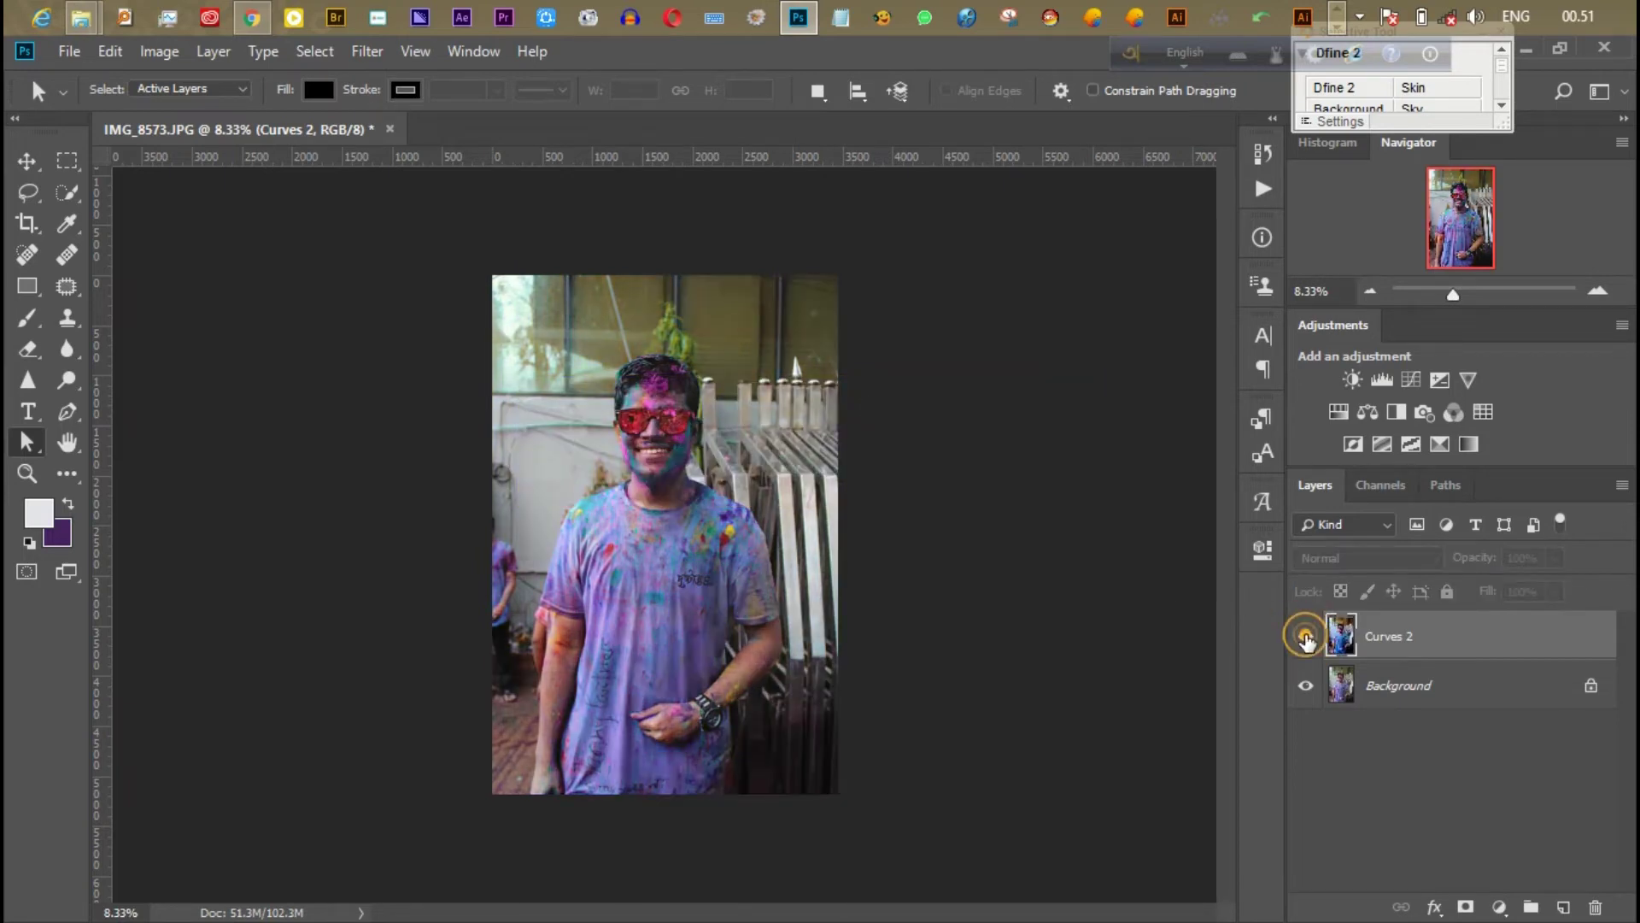
{"action": "left_click", "coordinate": [1305, 636]}
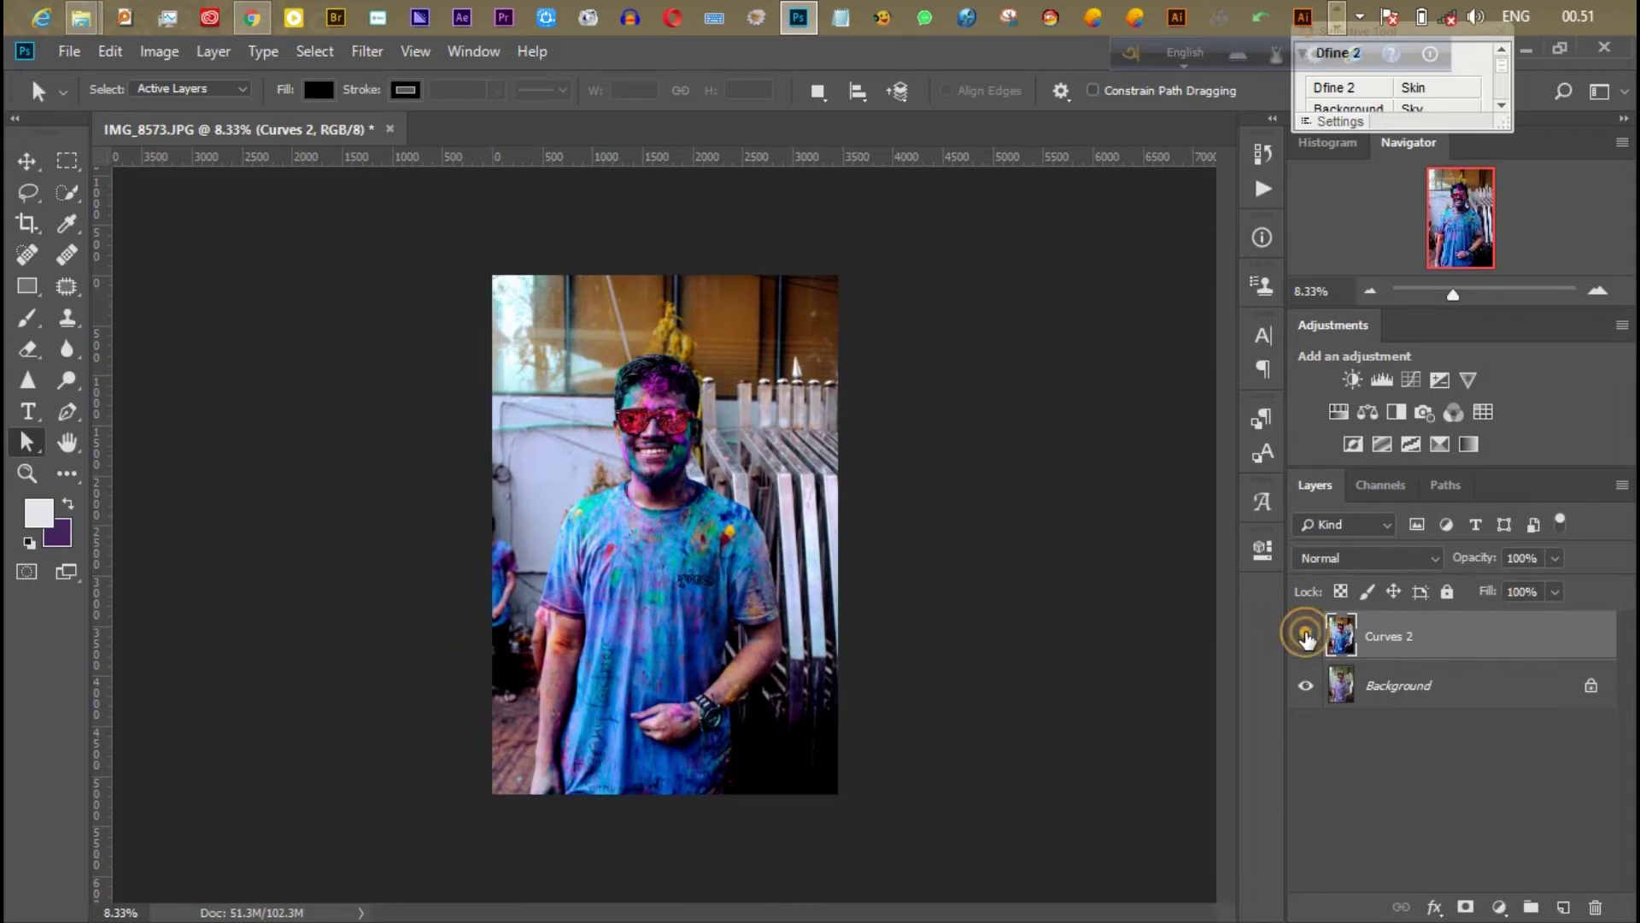
{"action": "left_click", "coordinate": [1306, 637]}
{"action": "left_click", "coordinate": [1305, 636]}
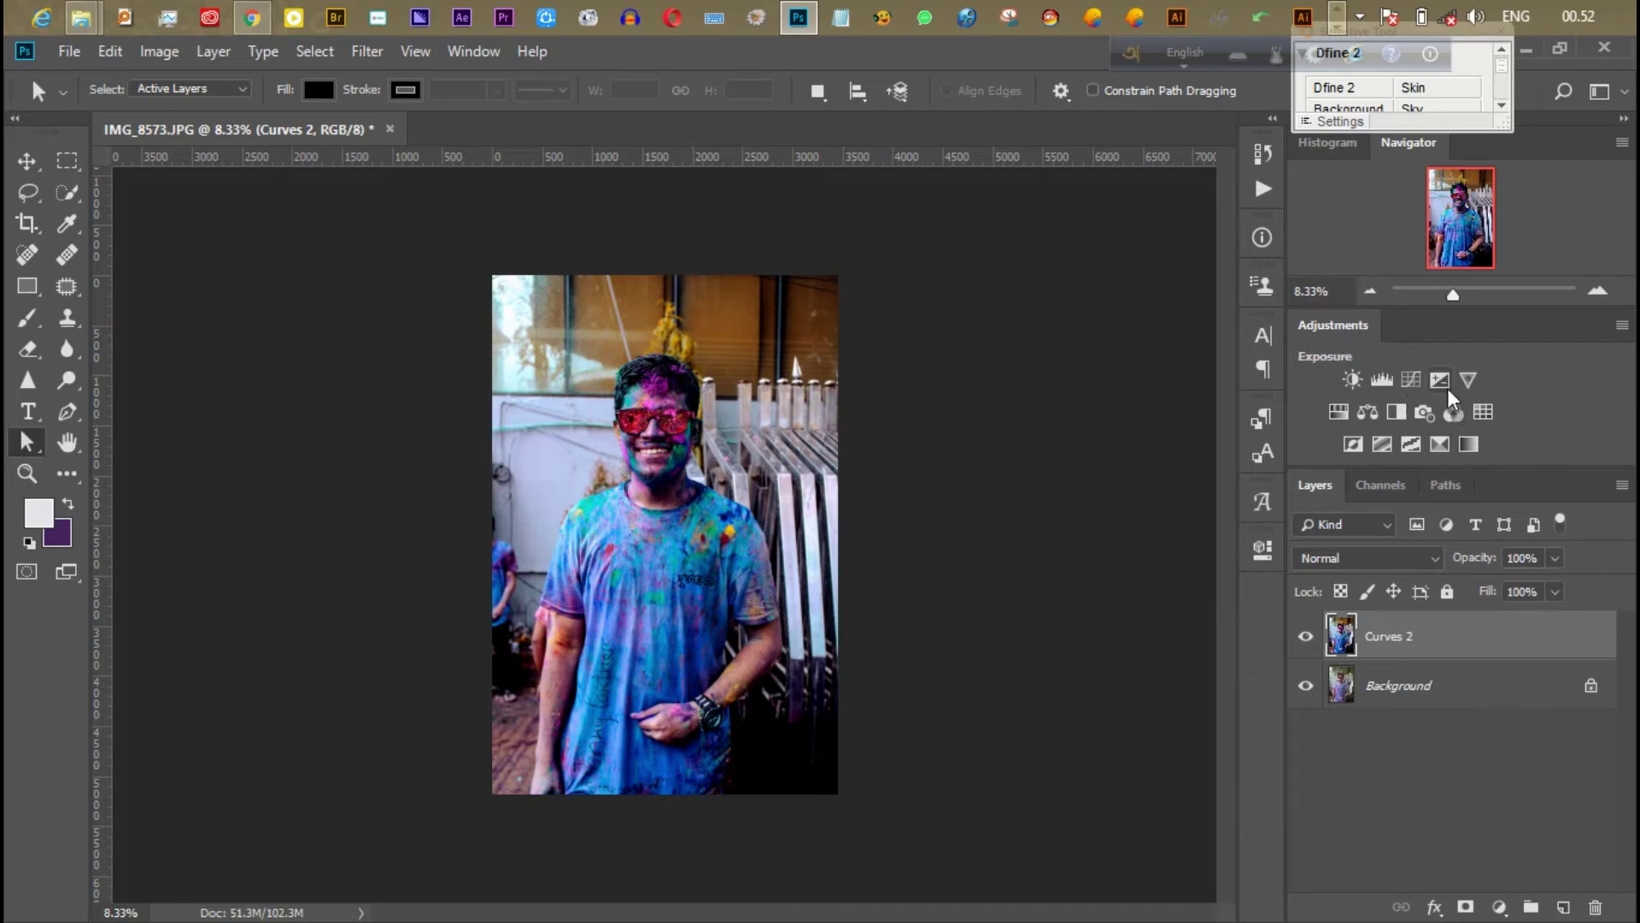
- Place the pink and purple Holi PNG from Downloads > Music as an embedded layer
{"action": "left_click", "coordinate": [68, 51]}
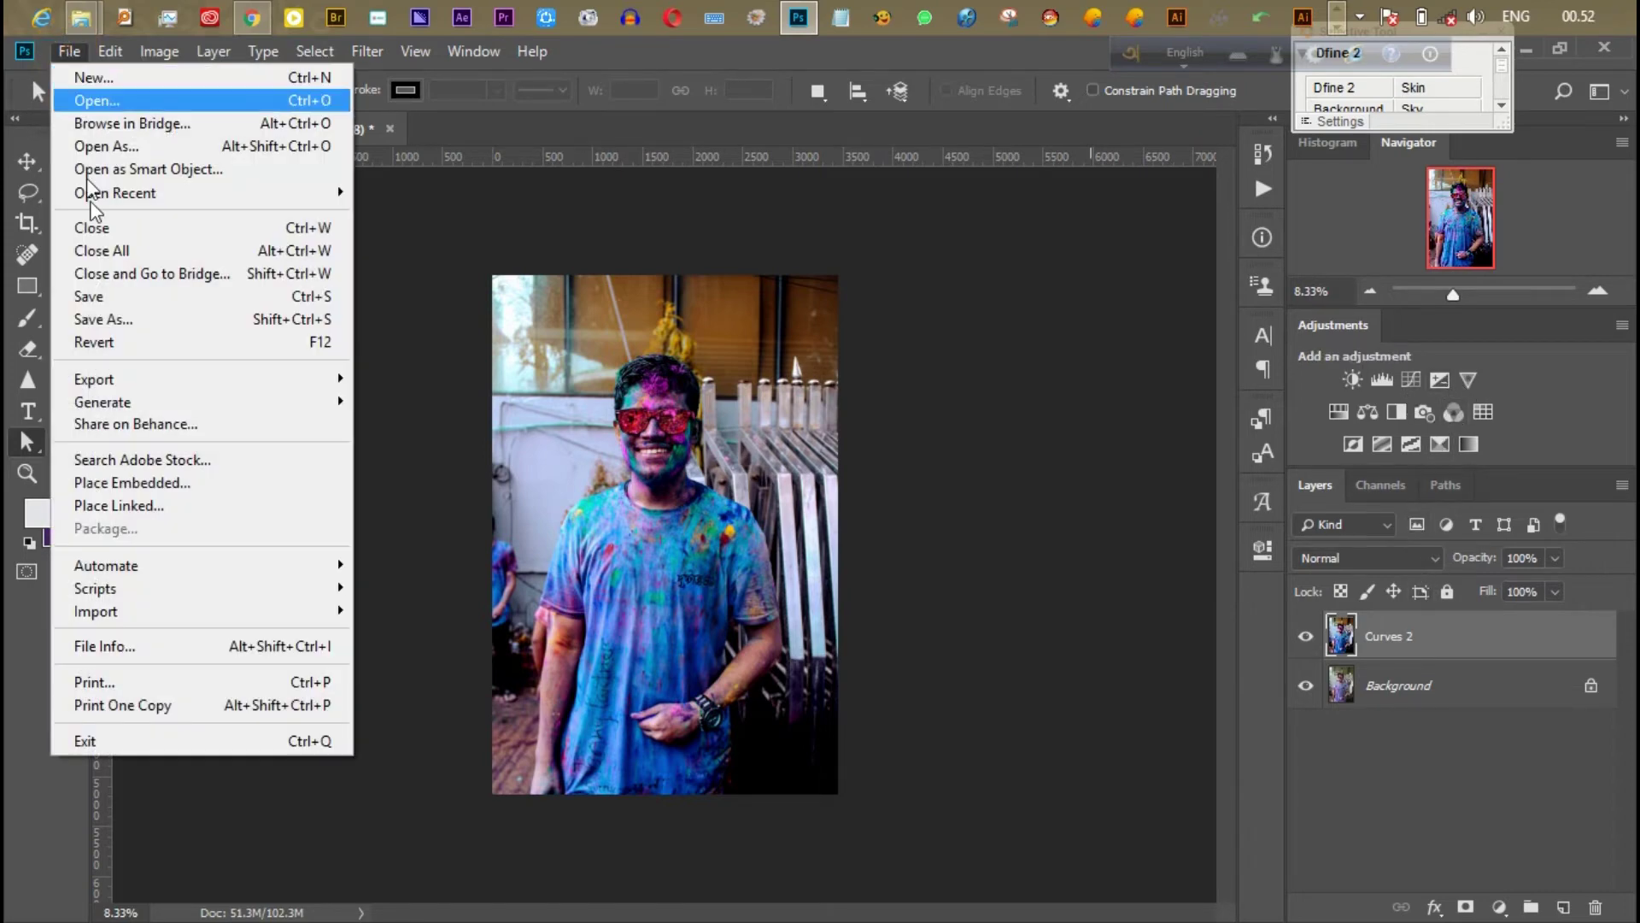
{"action": "left_click", "coordinate": [120, 482]}
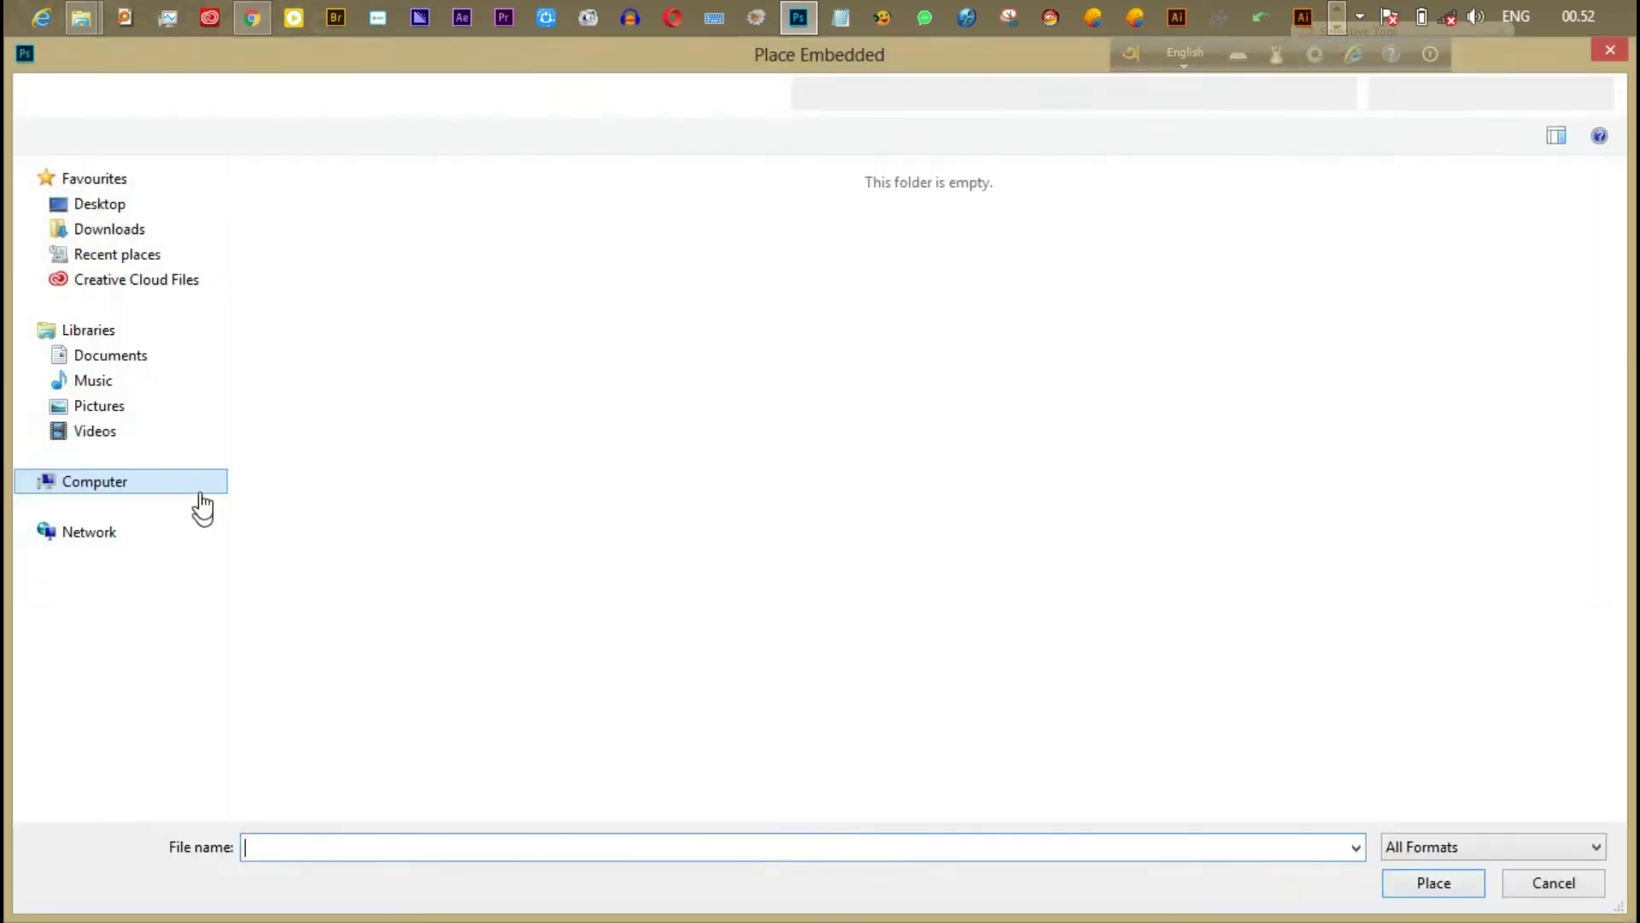
{"action": "left_click", "coordinate": [118, 229]}
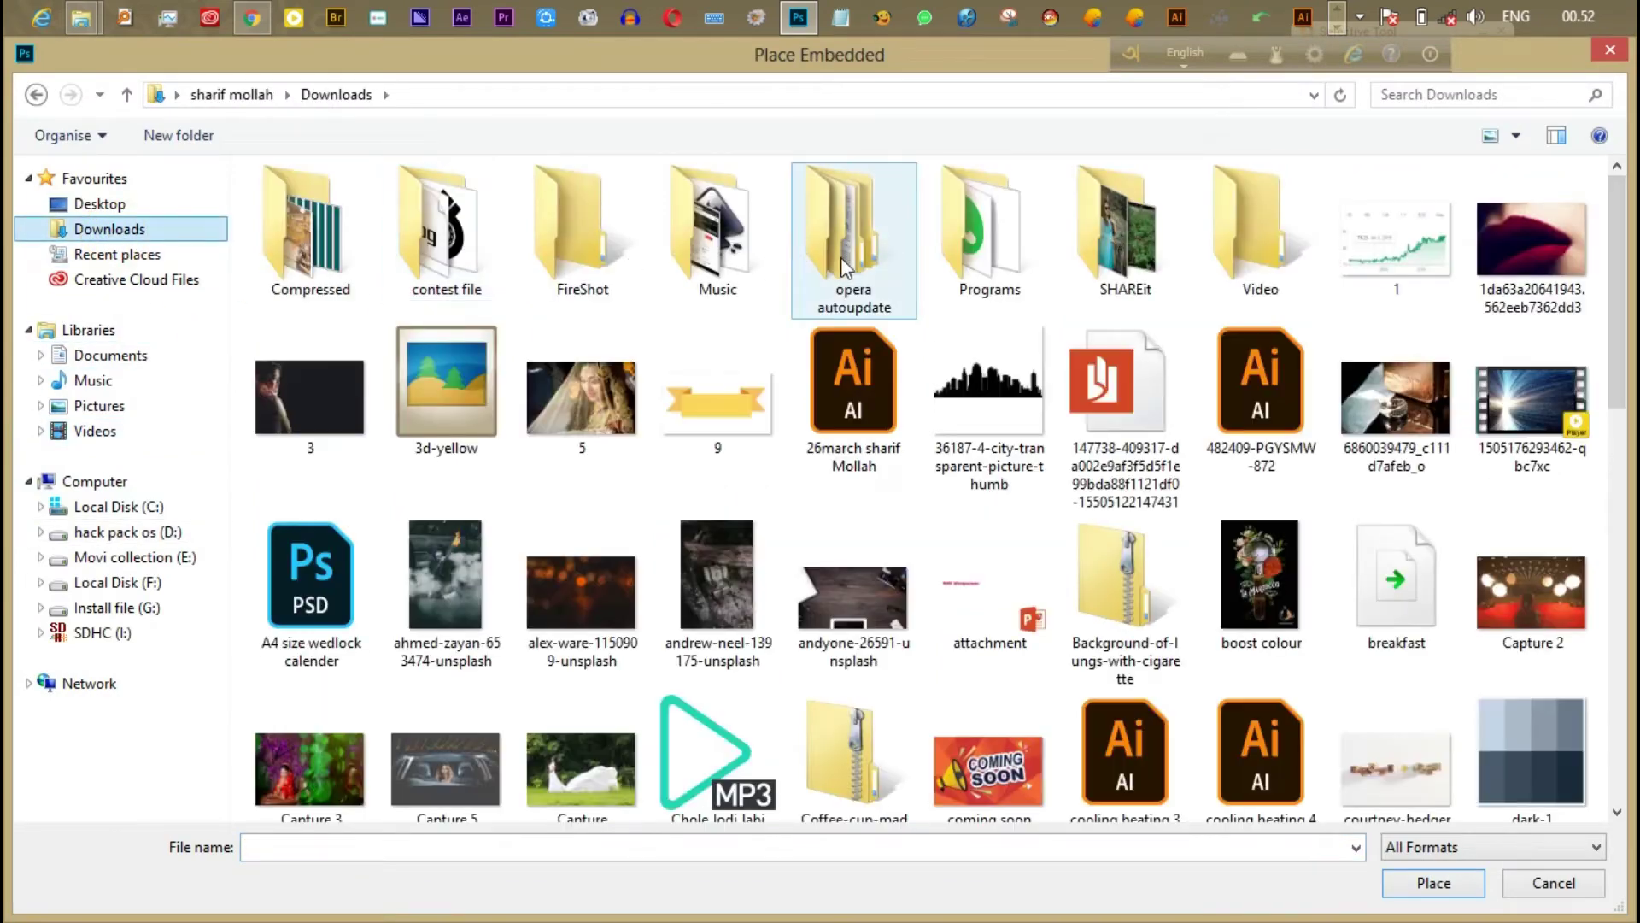
{"action": "double_click", "coordinate": [693, 246]}
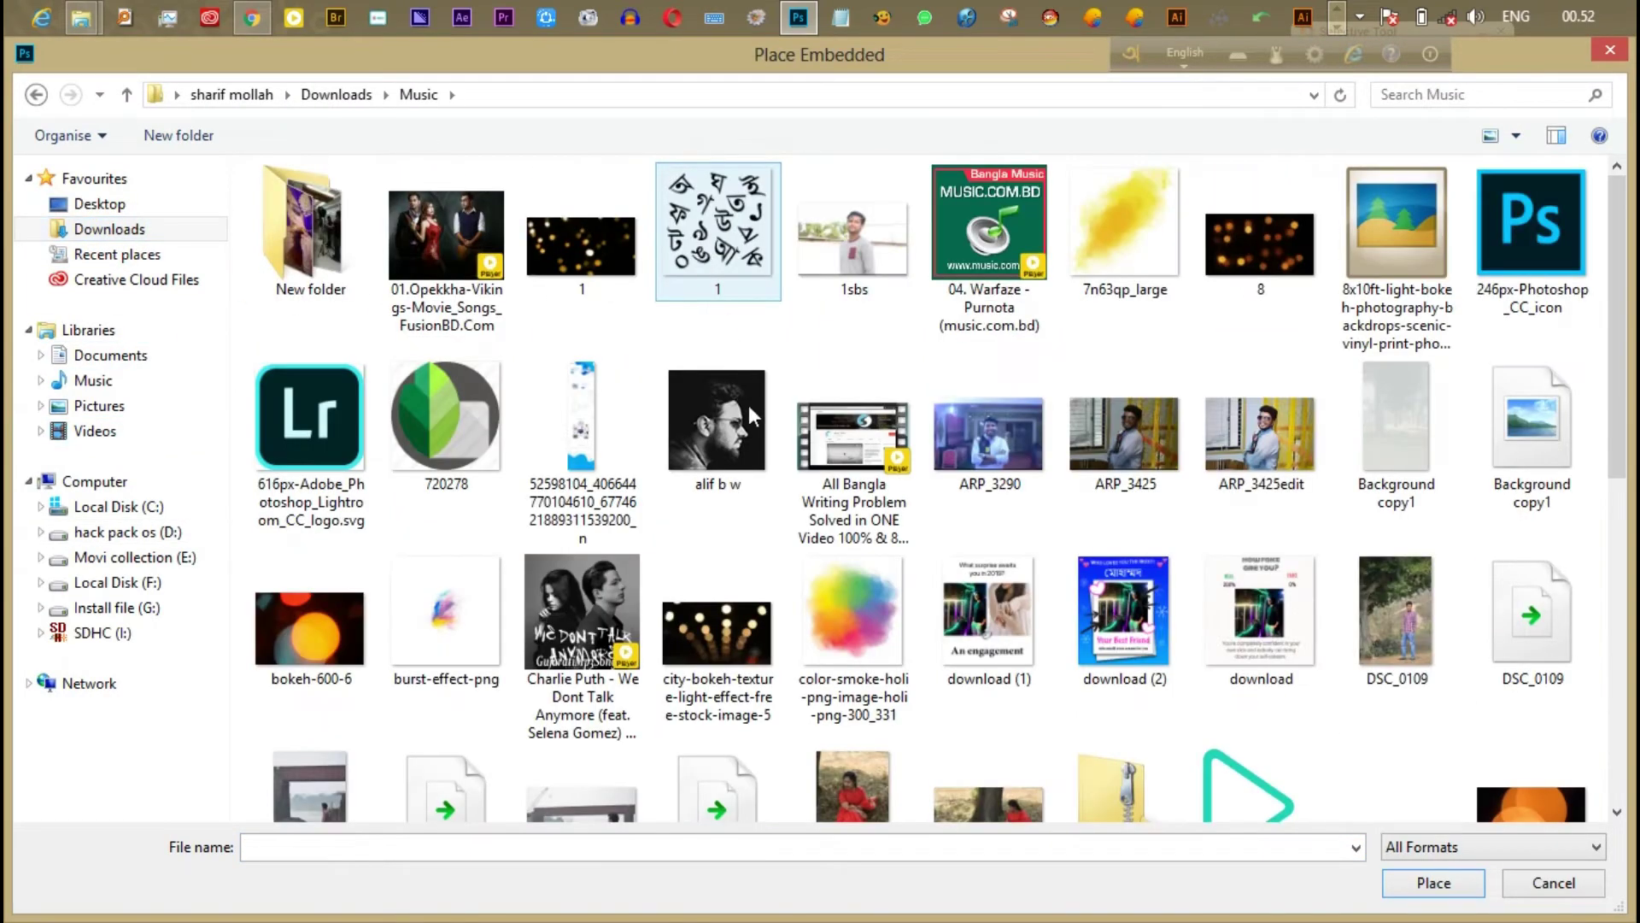
{"action": "scroll", "coordinate": [1220, 564], "scroll_direction": "down", "scroll_amount": 3}
{"action": "scroll", "coordinate": [1610, 513], "scroll_direction": "down", "scroll_amount": 3}
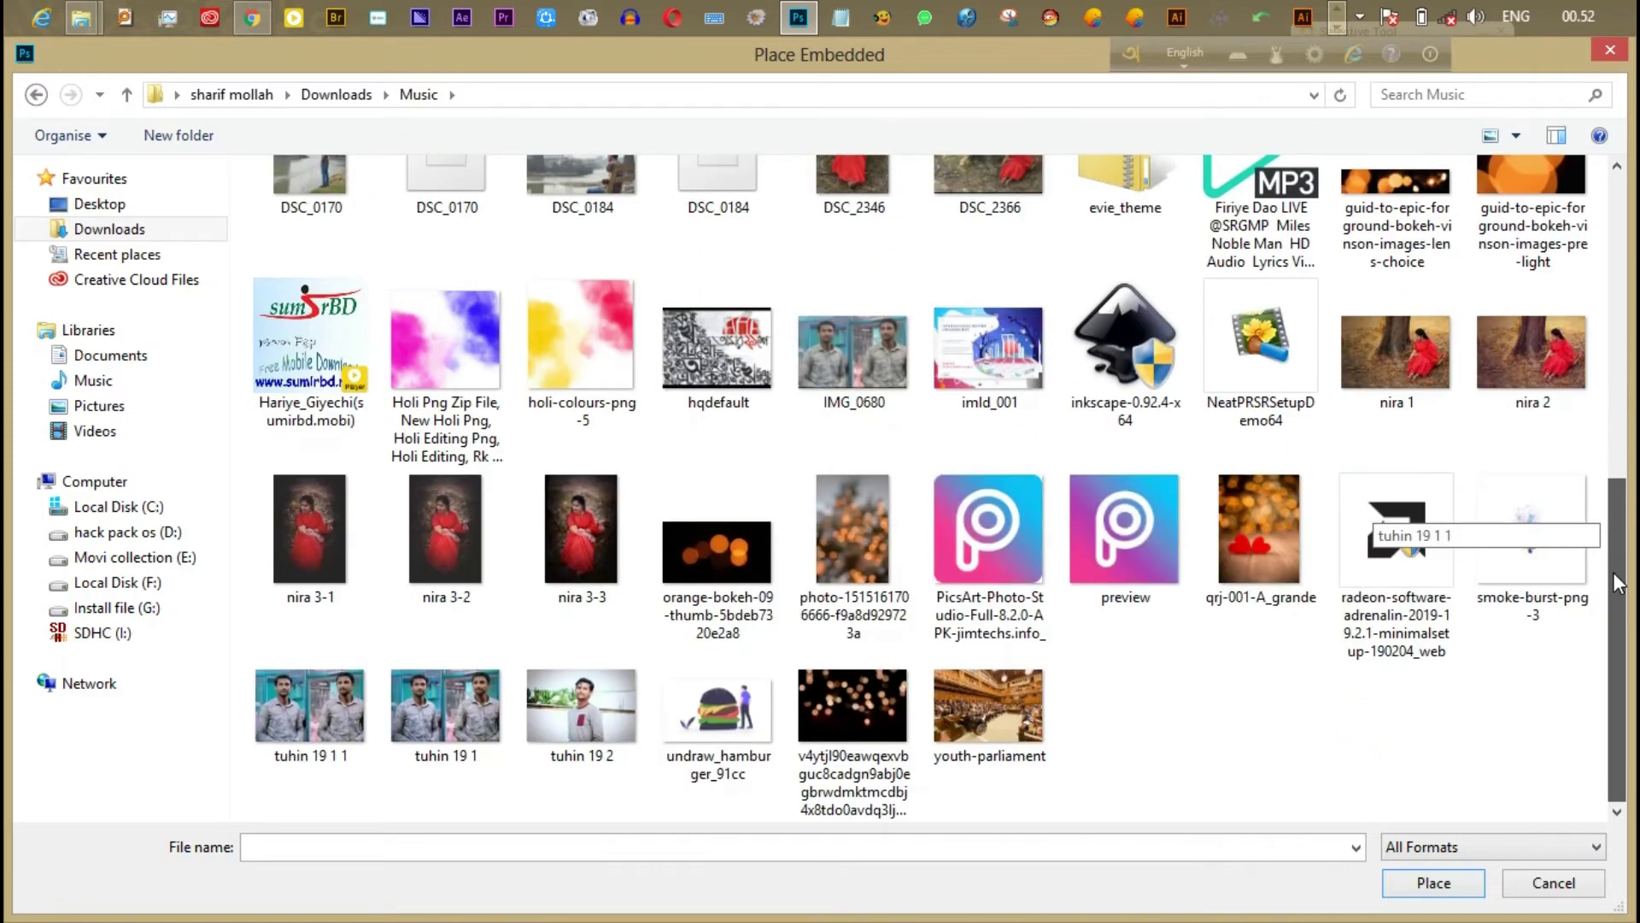
{"action": "left_click", "coordinate": [476, 366]}
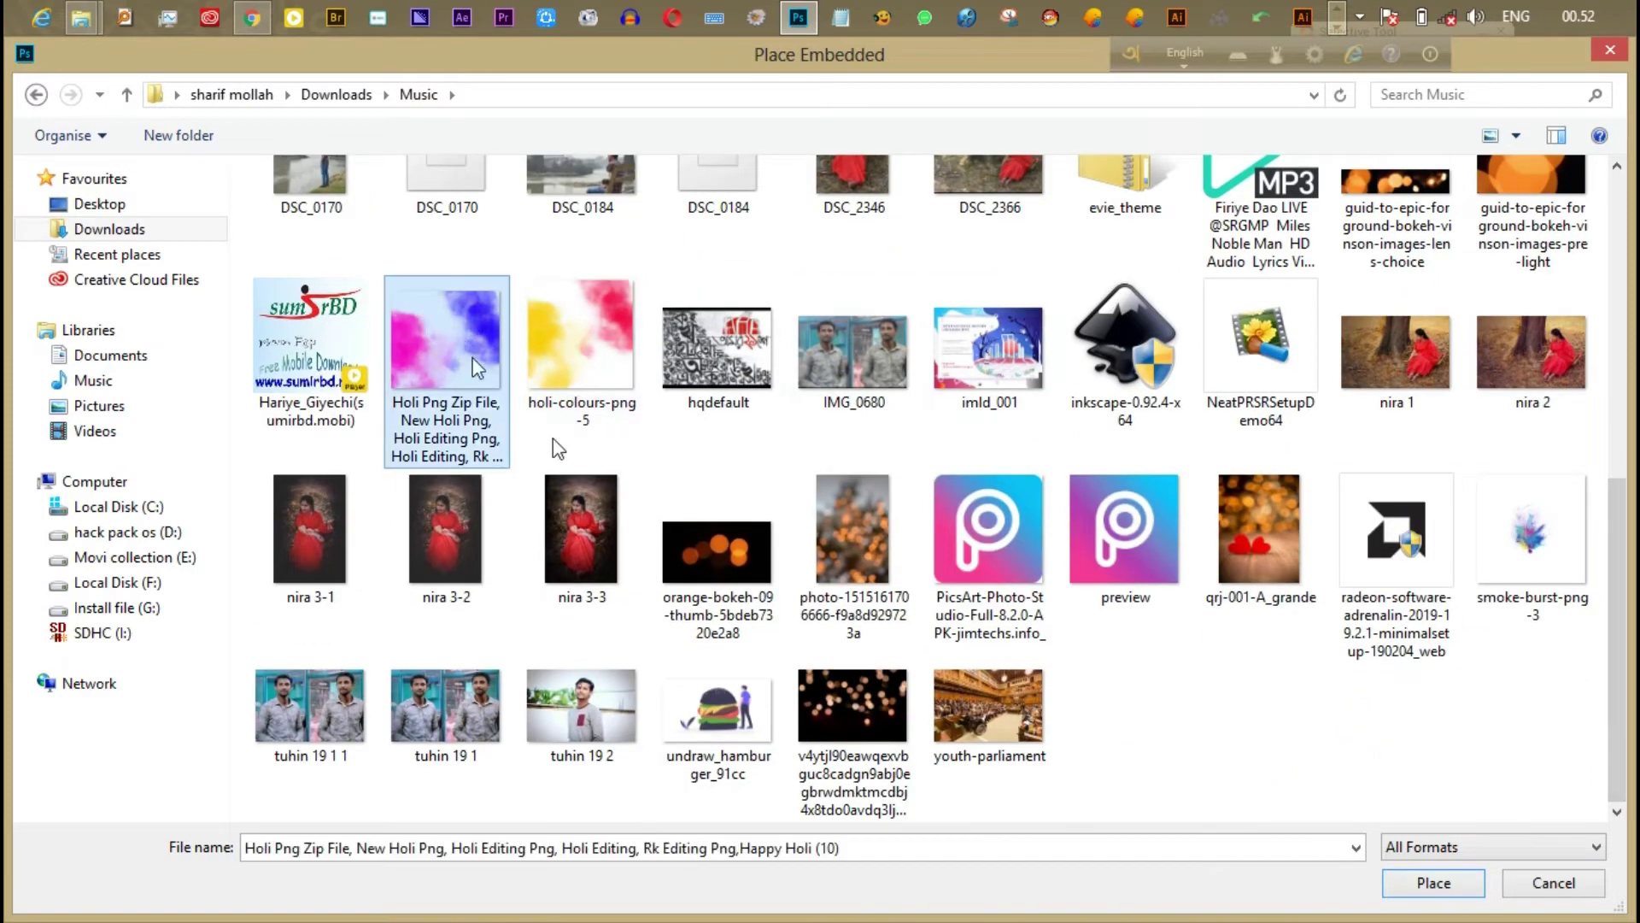
{"action": "left_click", "coordinate": [1420, 888]}
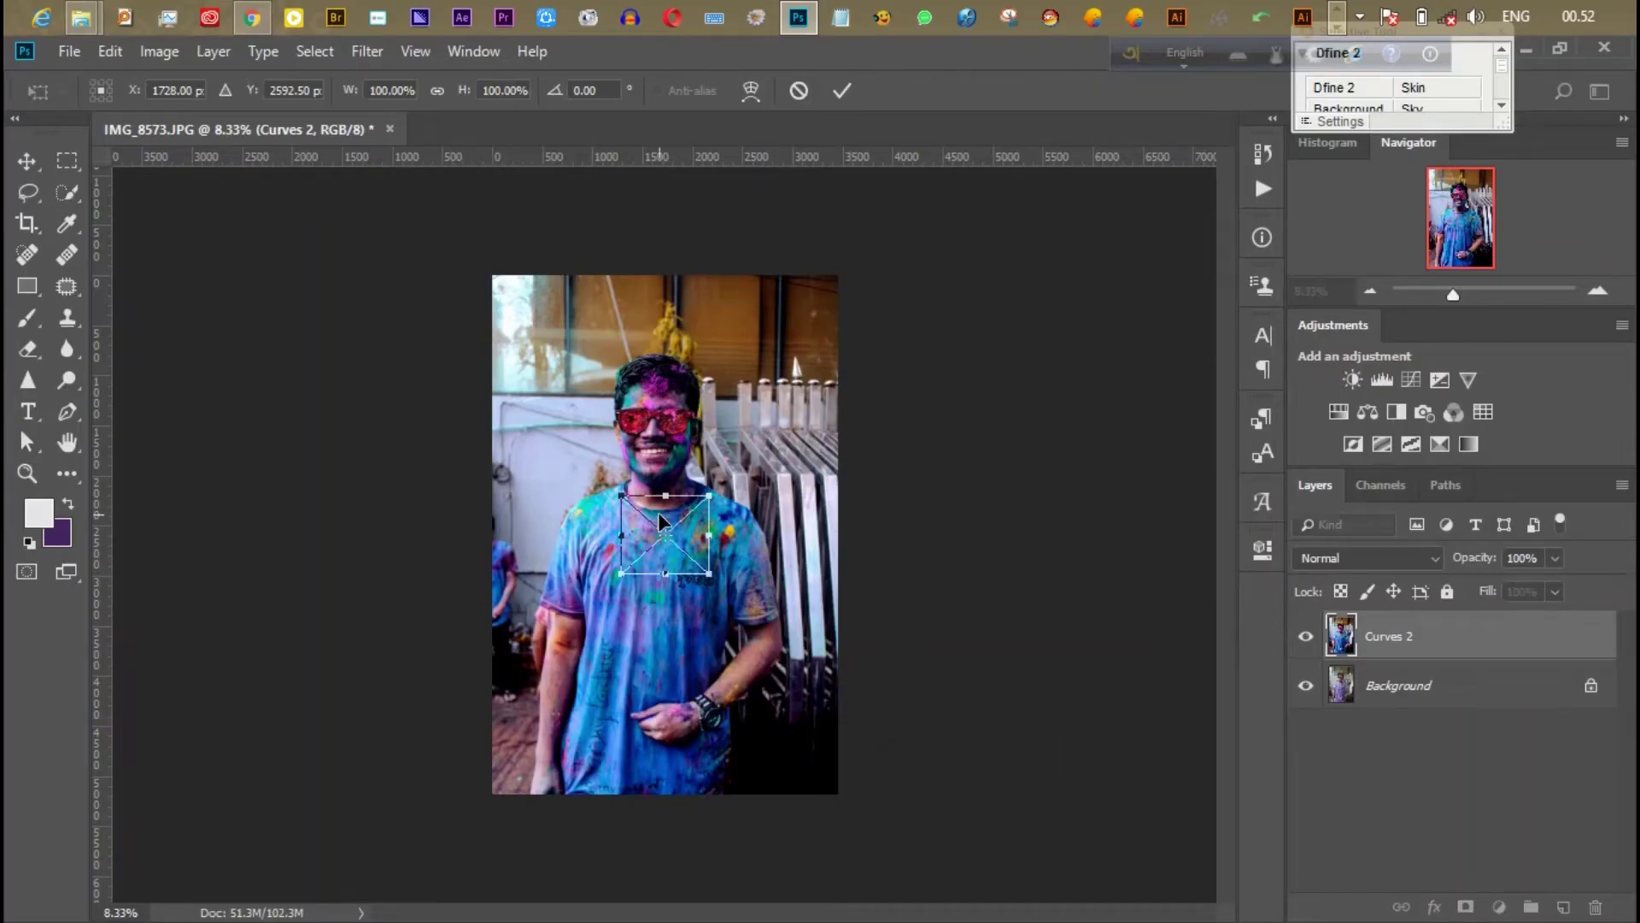
- Enlarge the placed Holi powder, move it over the upper photo and commit
{"action": "left_click_drag", "start_coordinate": [735, 443], "coordinate": [550, 513]}
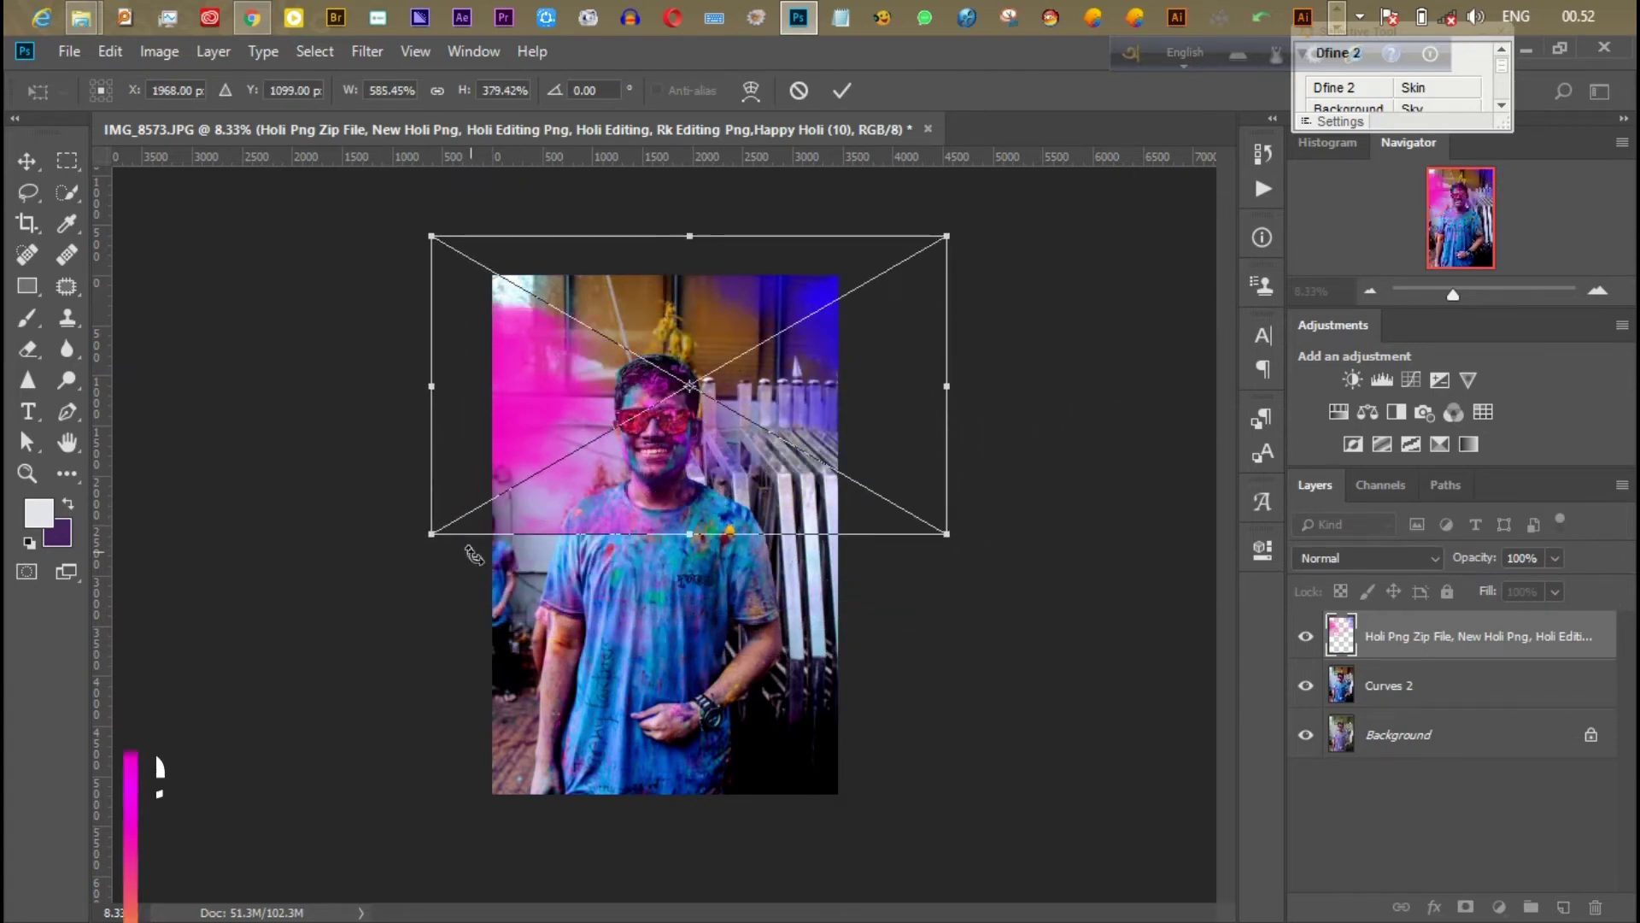
{"action": "left_click_drag", "start_coordinate": [432, 533], "coordinate": [258, 914]}
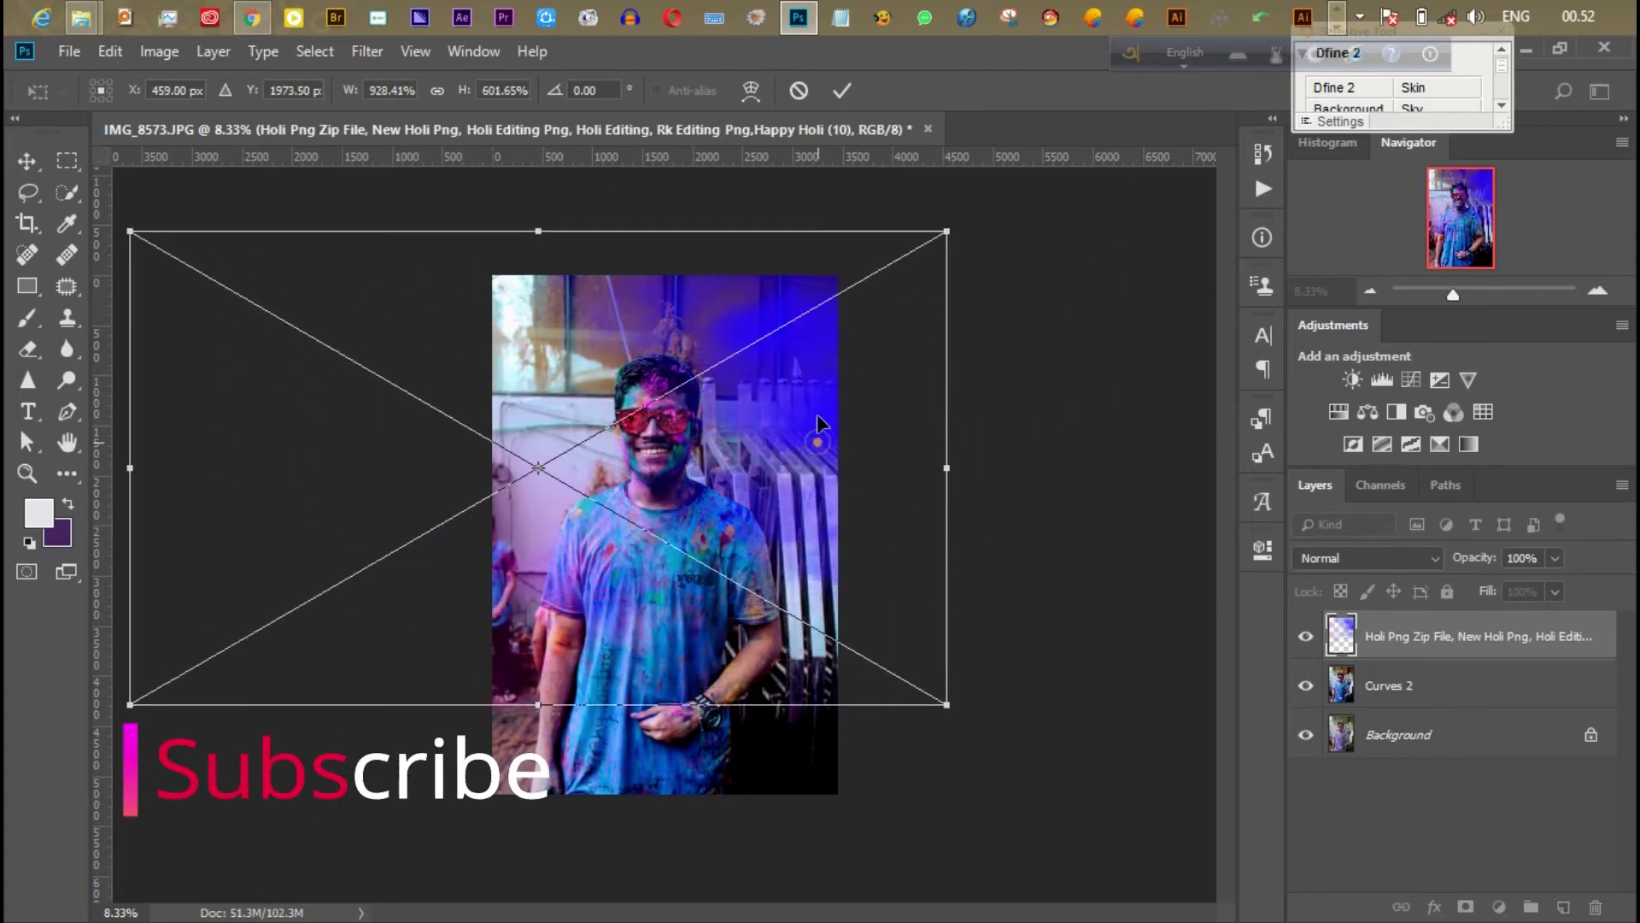
{"action": "mouse_move", "coordinate": [827, 433]}
{"action": "left_mouse_down"}
{"action": "mouse_move", "coordinate": [861, 369]}
{"action": "mouse_move", "coordinate": [818, 285]}
{"action": "left_mouse_up"}
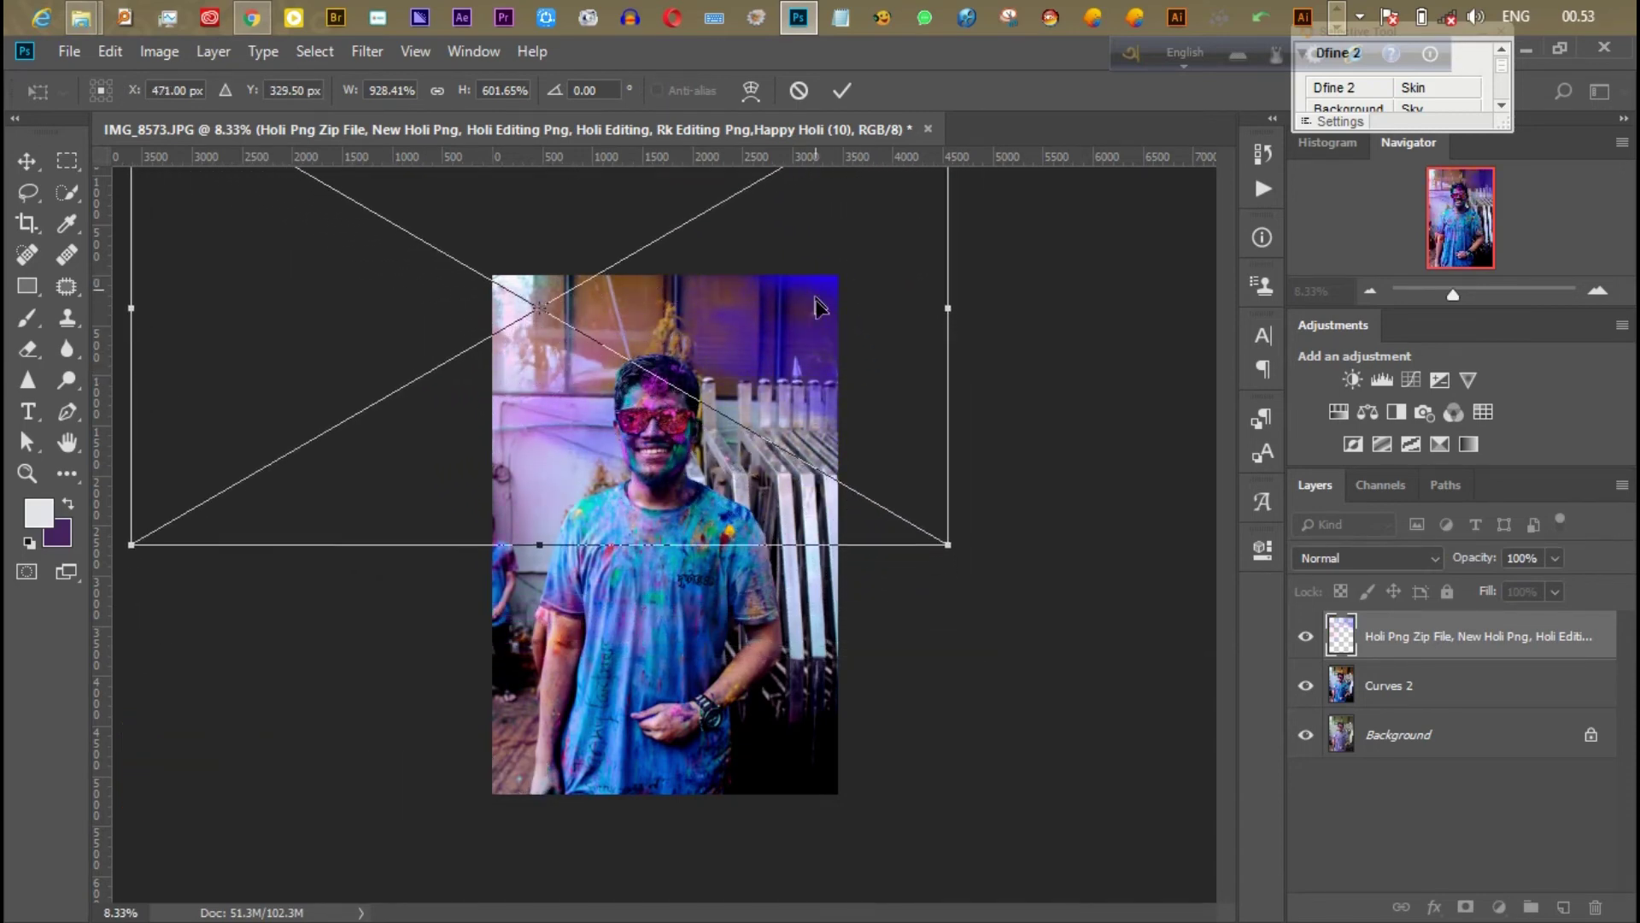
{"action": "key", "text": "Return"}
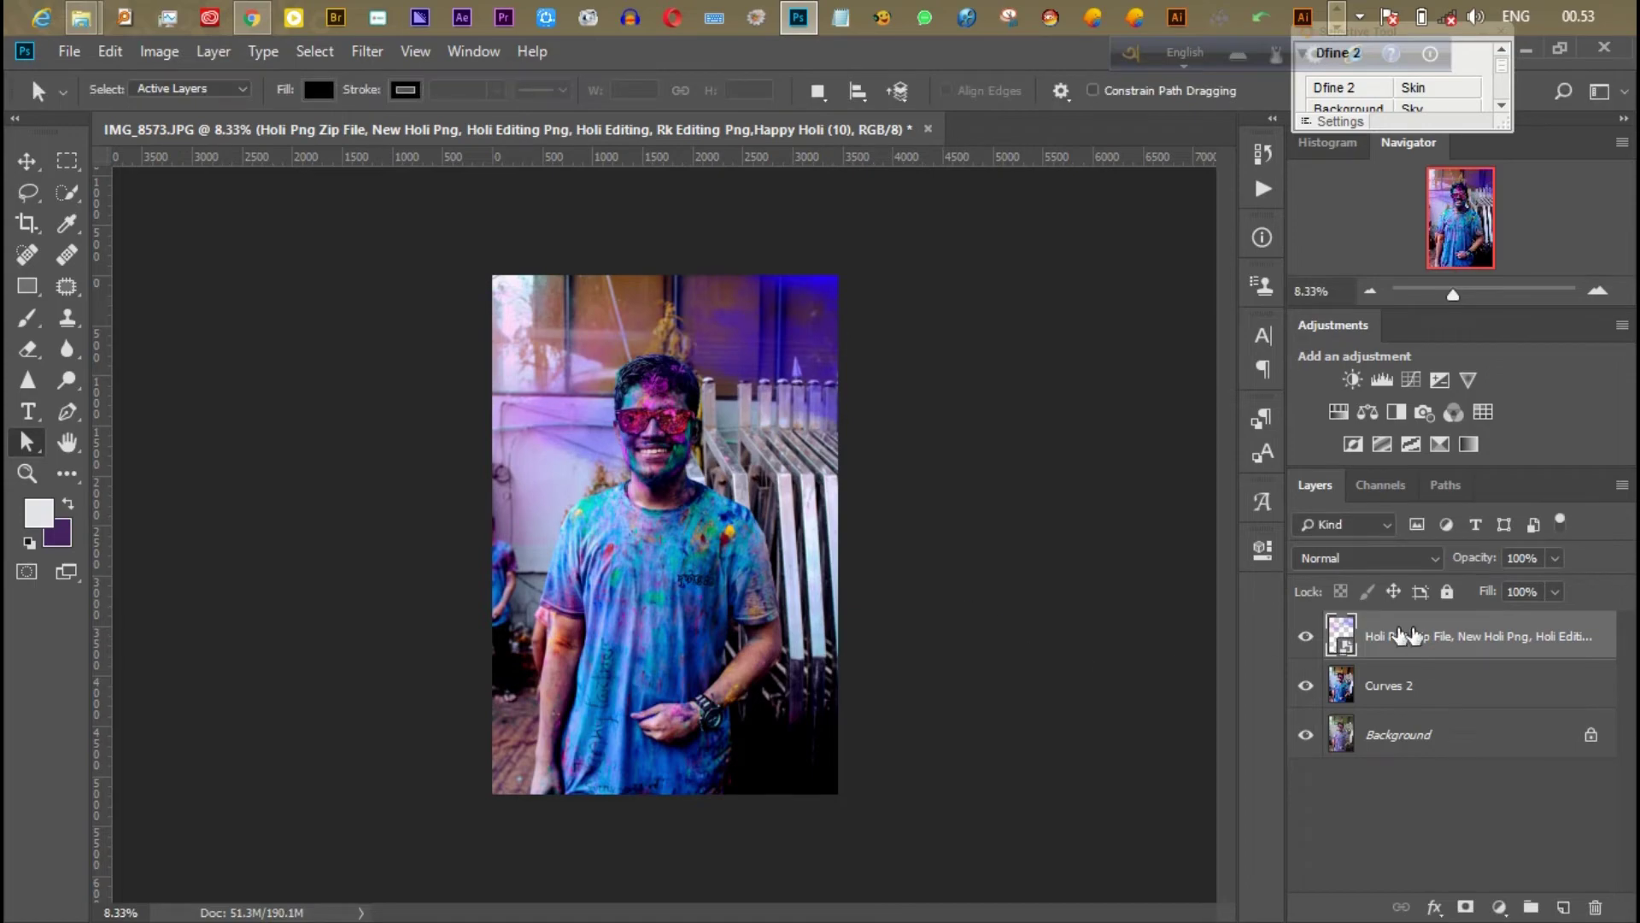
- Place a second Holi colour-powder PNG into the portrait
{"action": "left_click", "coordinate": [68, 52]}
{"action": "left_click", "coordinate": [156, 490]}
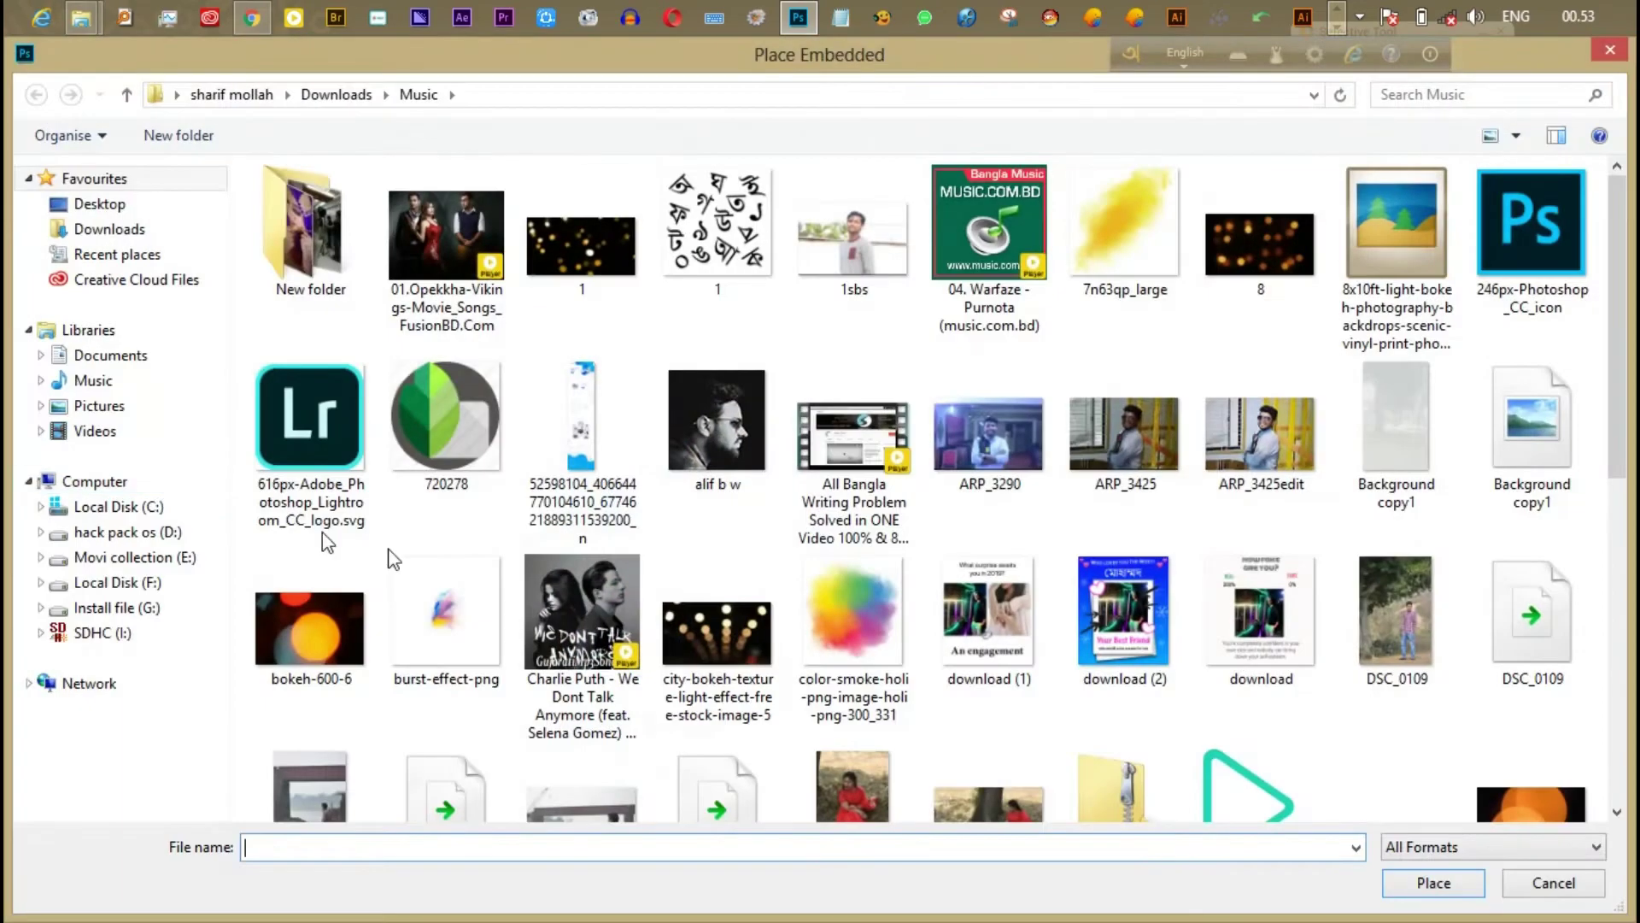
{"action": "scroll", "coordinate": [1603, 627], "scroll_direction": "down", "scroll_amount": 5}
{"action": "left_click_drag", "start_coordinate": [1603, 626], "coordinate": [1600, 746]}
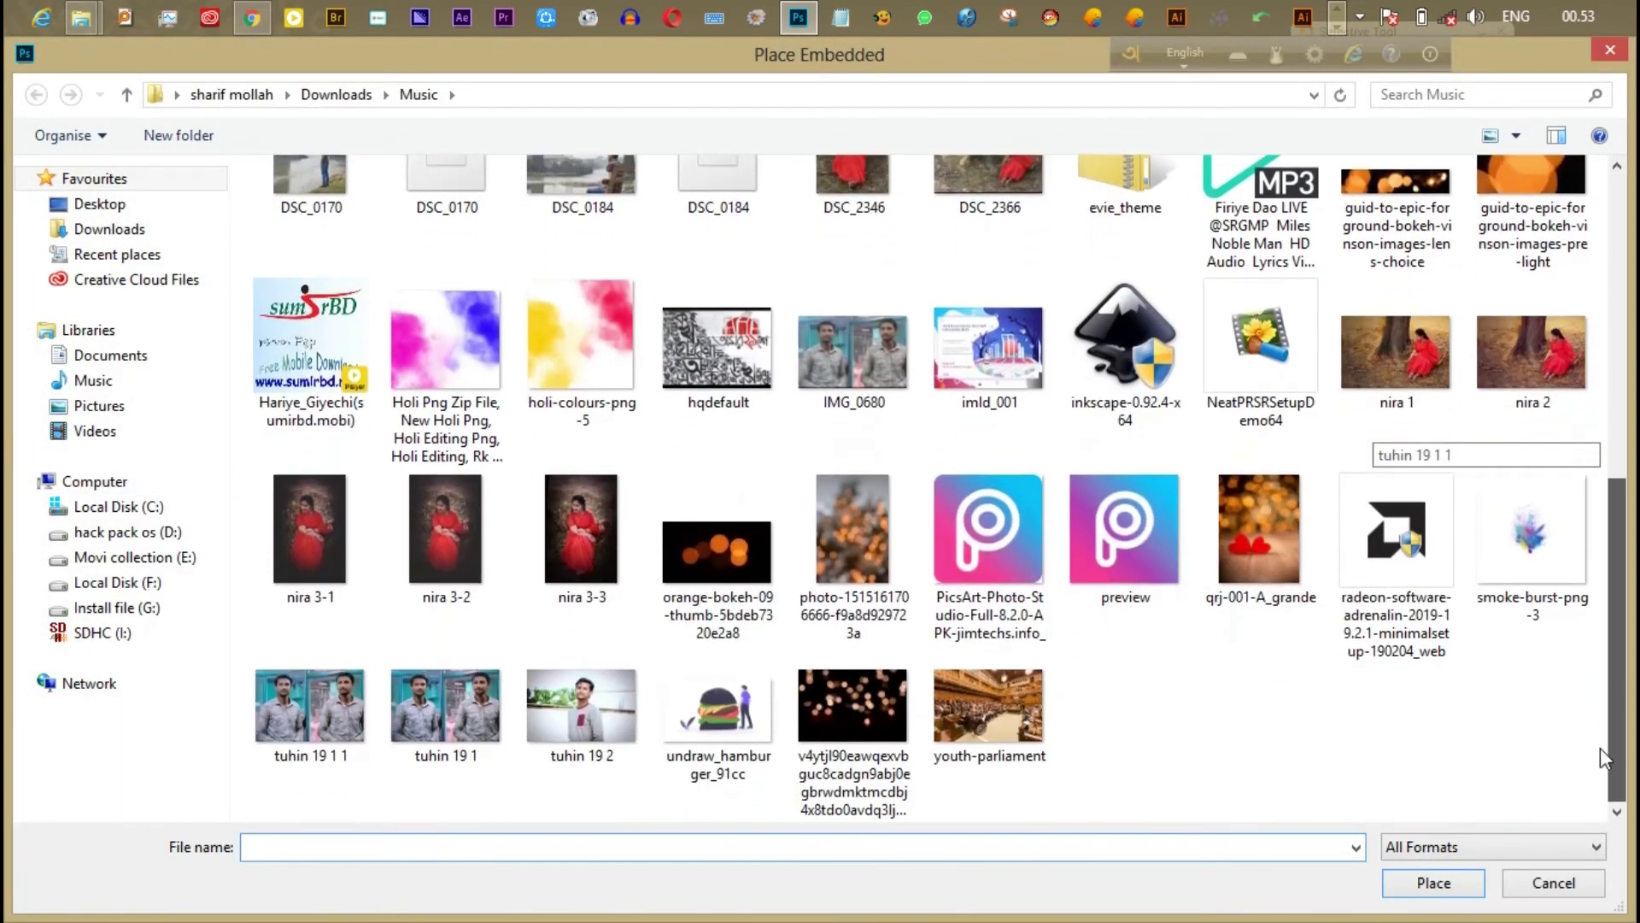
{"action": "left_click", "coordinate": [457, 363]}
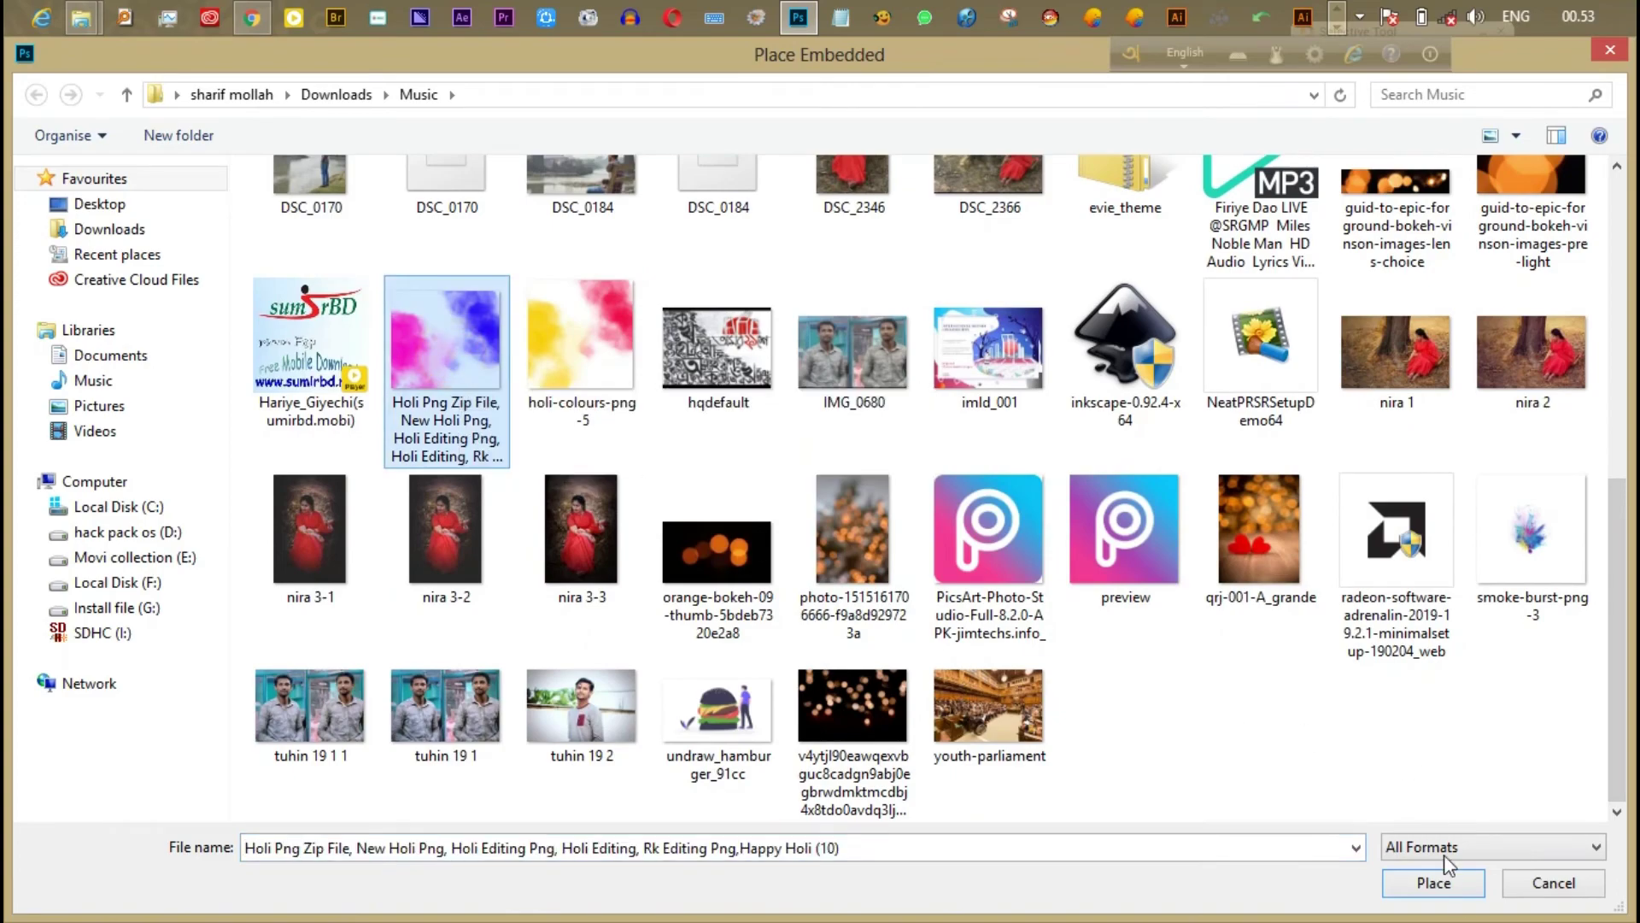
{"action": "left_click", "coordinate": [1447, 883]}
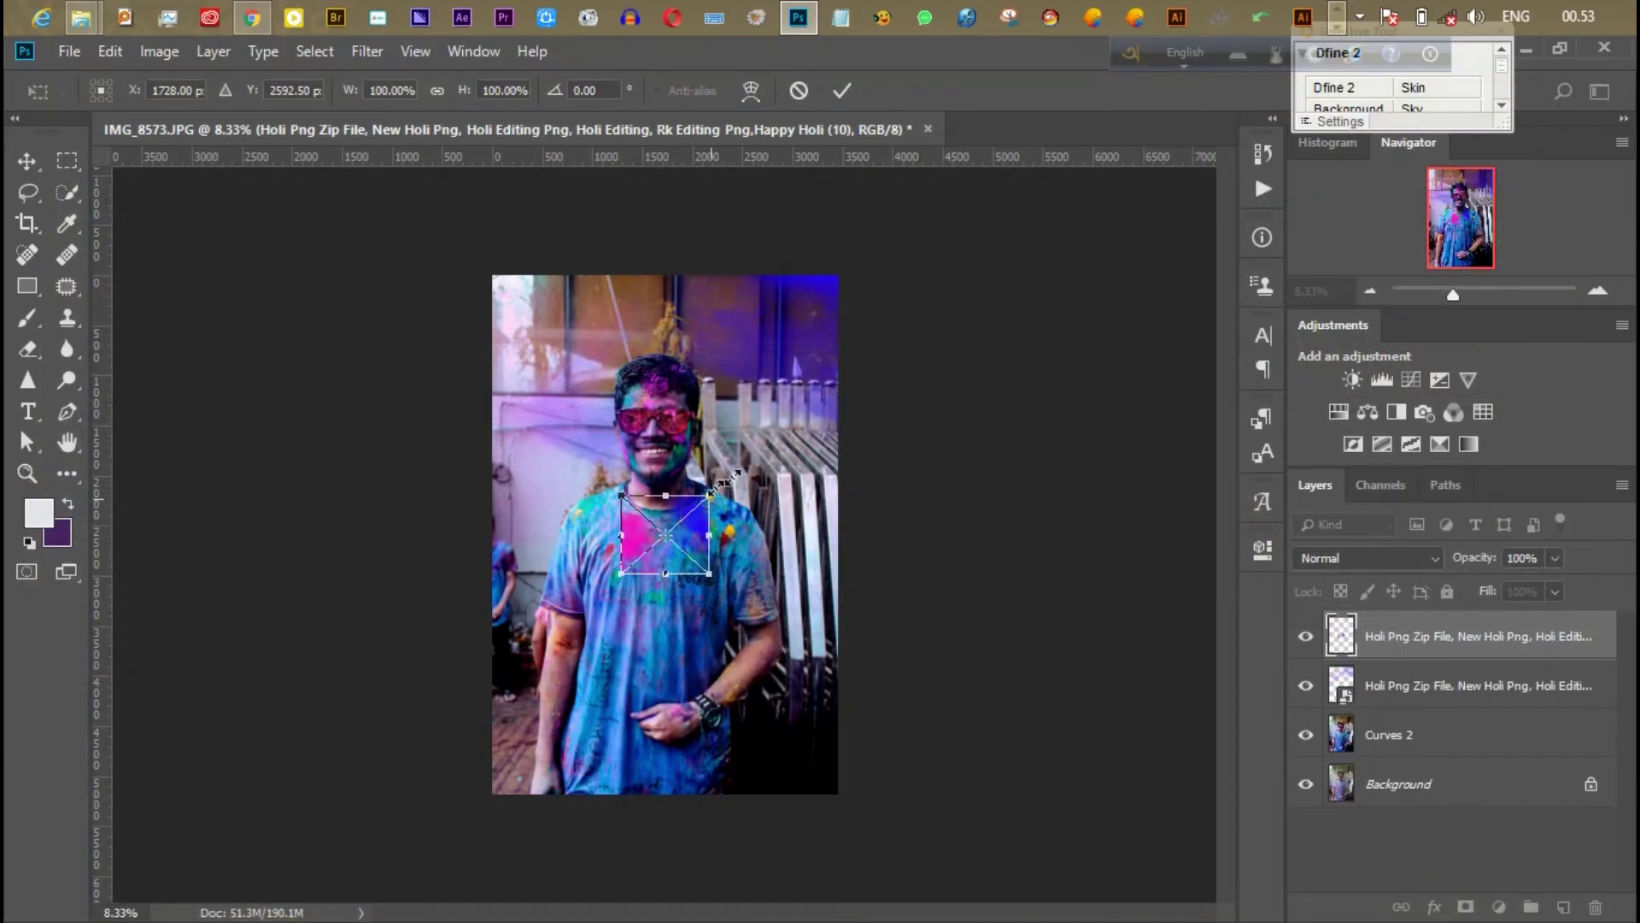
- Scale the second Holi powder up and position it over the whole portrait, then commit
{"action": "key", "text": "ctrl+minus"}
{"action": "key", "text": "ctrl+minus"}
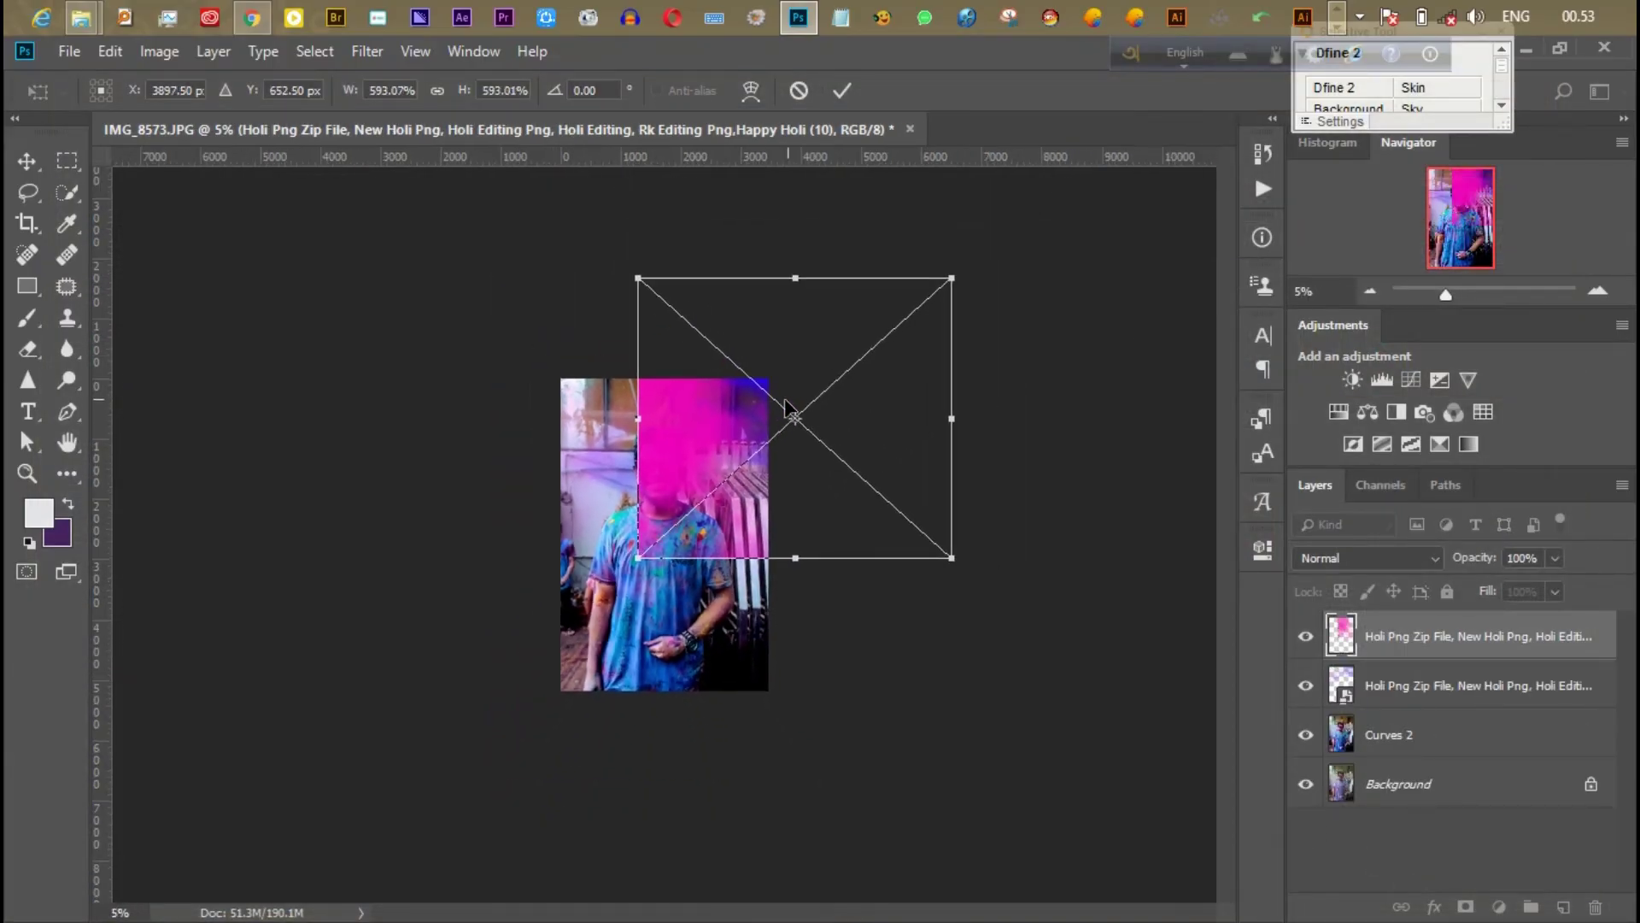
{"action": "left_click_drag", "start_coordinate": [948, 273], "coordinate": [1067, 175]}
{"action": "mouse_move", "coordinate": [723, 463]}
{"action": "left_mouse_down"}
{"action": "mouse_move", "coordinate": [600, 438]}
{"action": "mouse_move", "coordinate": [590, 585]}
{"action": "mouse_move", "coordinate": [583, 541]}
{"action": "left_mouse_up"}
{"action": "left_click_drag", "start_coordinate": [914, 282], "coordinate": [1109, 231]}
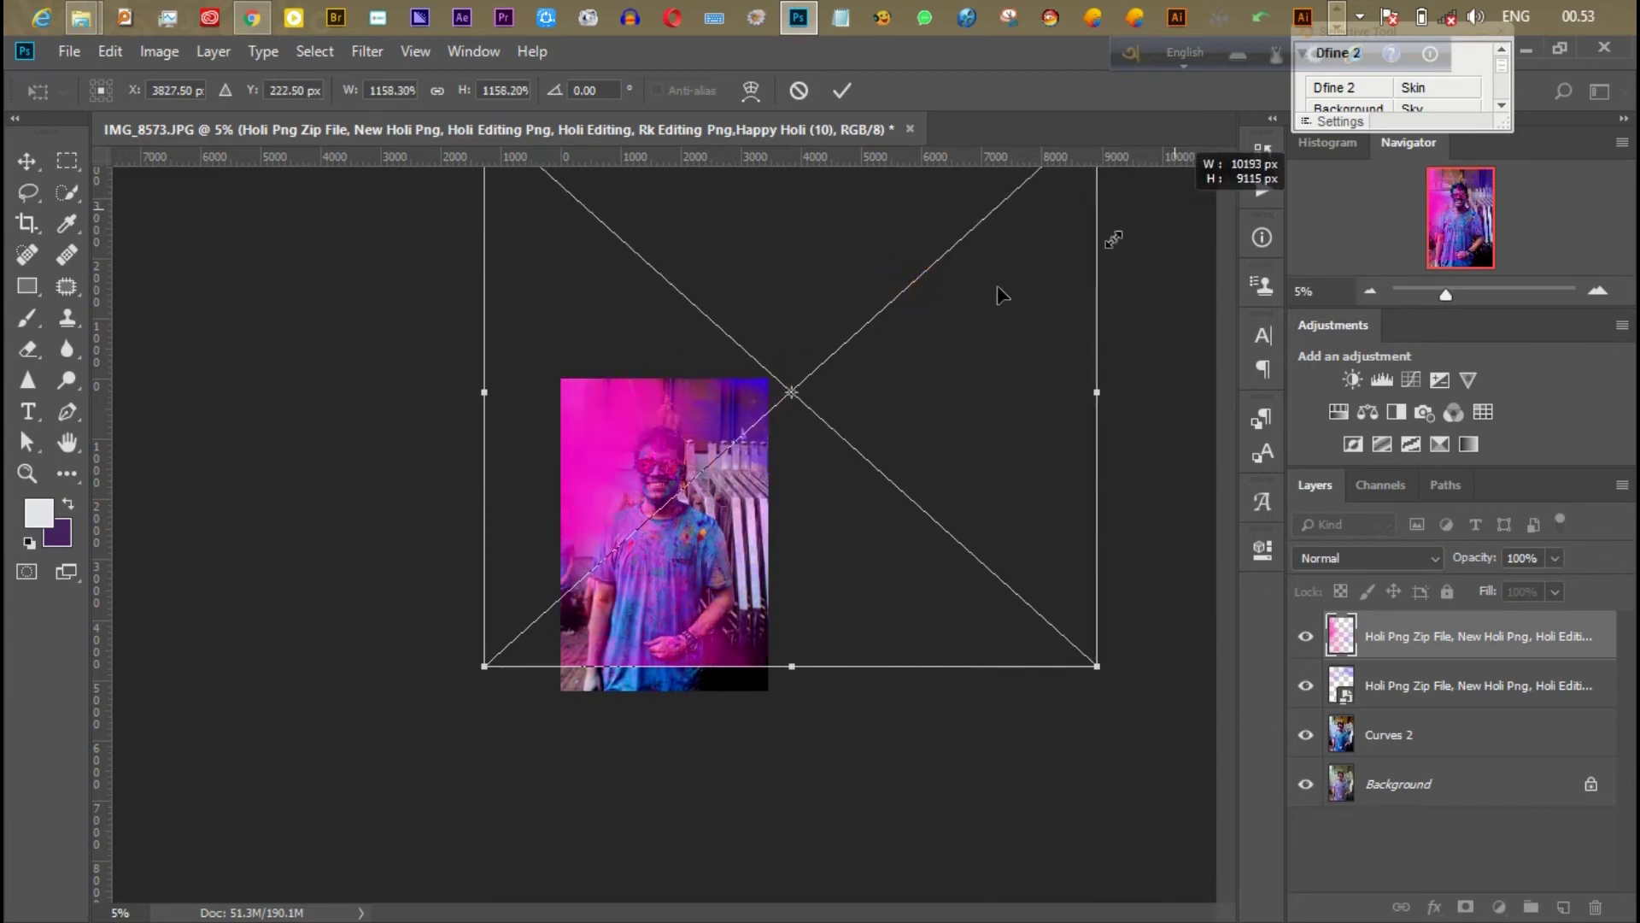
{"action": "mouse_move", "coordinate": [667, 461]}
{"action": "left_mouse_down"}
{"action": "mouse_move", "coordinate": [566, 373]}
{"action": "mouse_move", "coordinate": [573, 578]}
{"action": "left_mouse_up"}
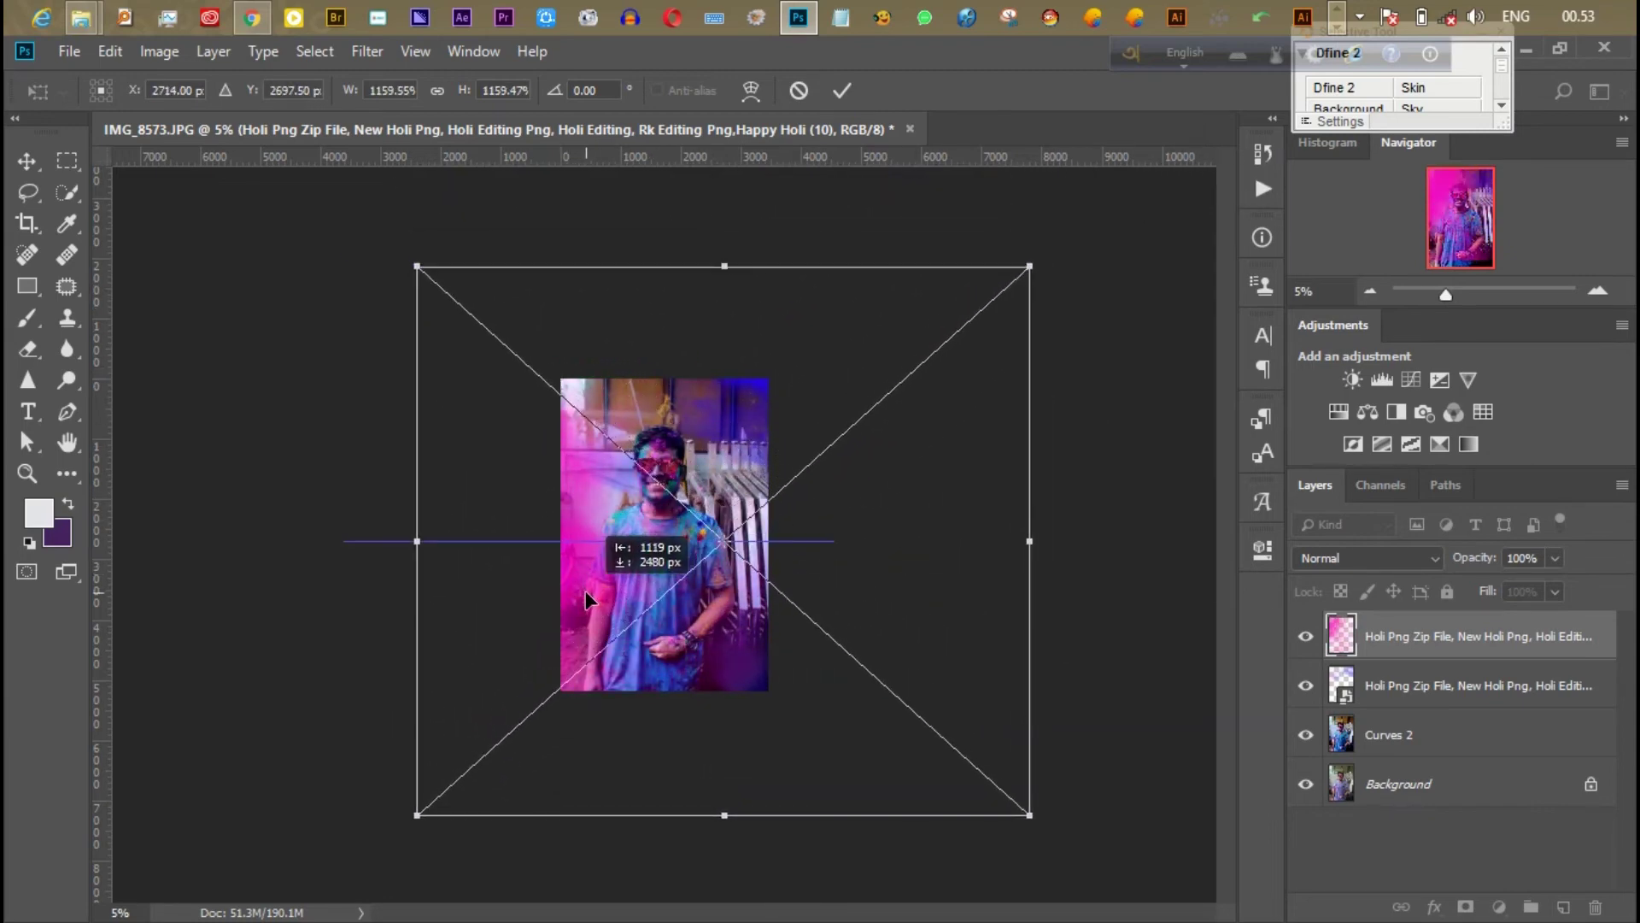
{"action": "key", "text": "Return"}
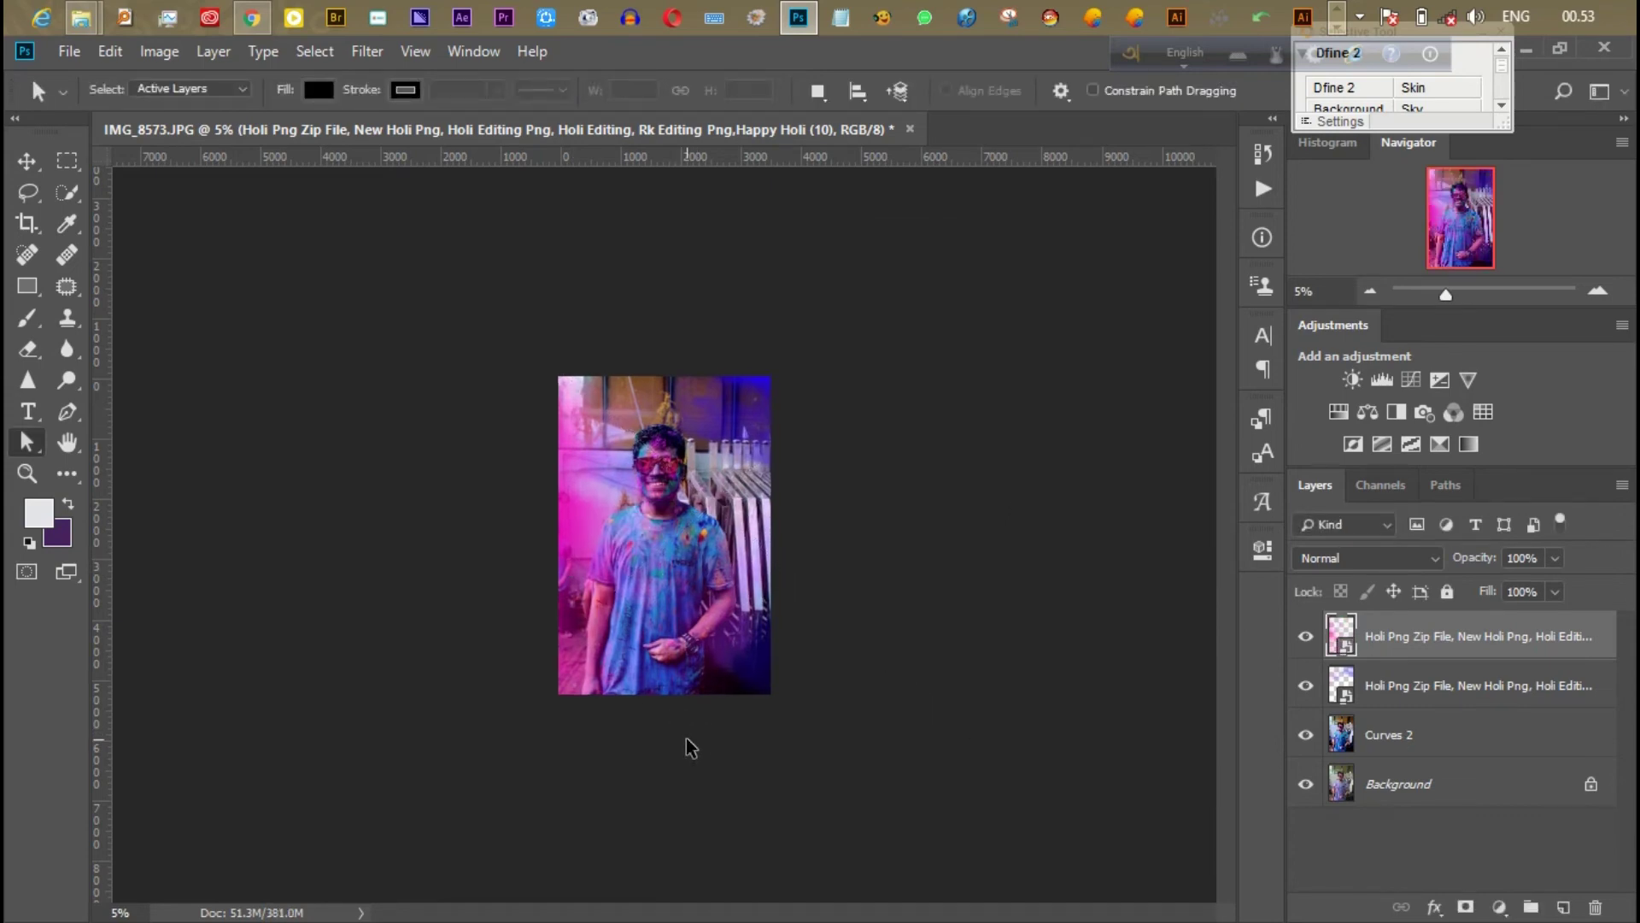
{"action": "key", "text": "ctrl+plus"}
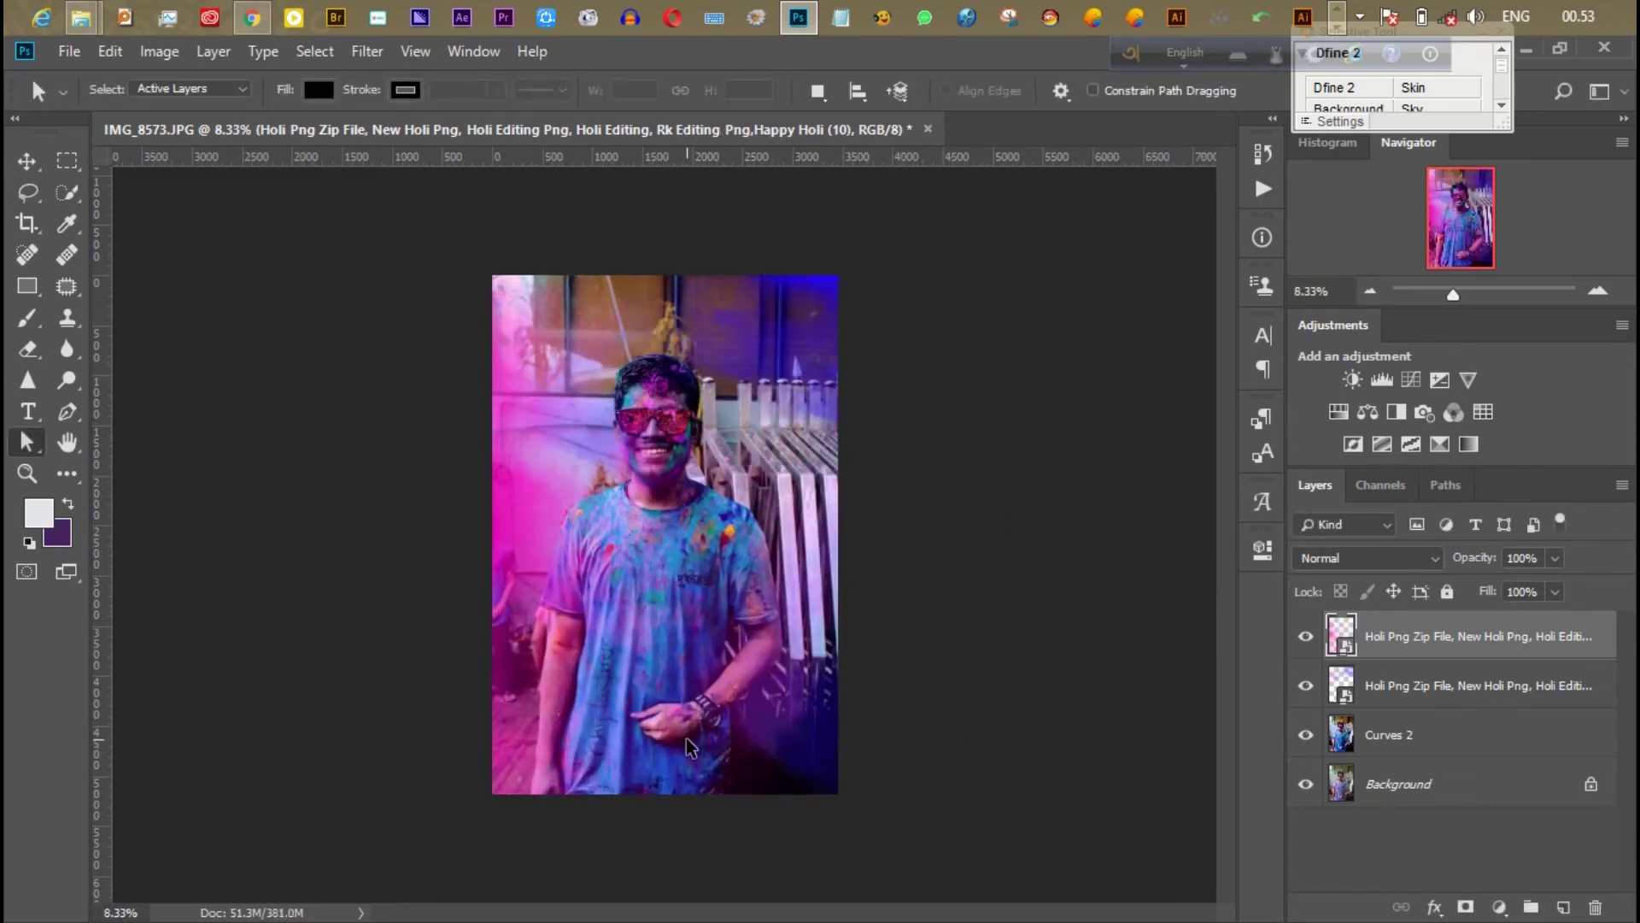
{"action": "key", "text": "ctrl+plus"}
{"action": "key", "text": "ctrl+minus"}
{"action": "left_click", "coordinate": [1439, 380]}
{"action": "left_click_drag", "start_coordinate": [1096, 590], "coordinate": [1111, 639]}
{"action": "left_click", "coordinate": [1193, 410]}
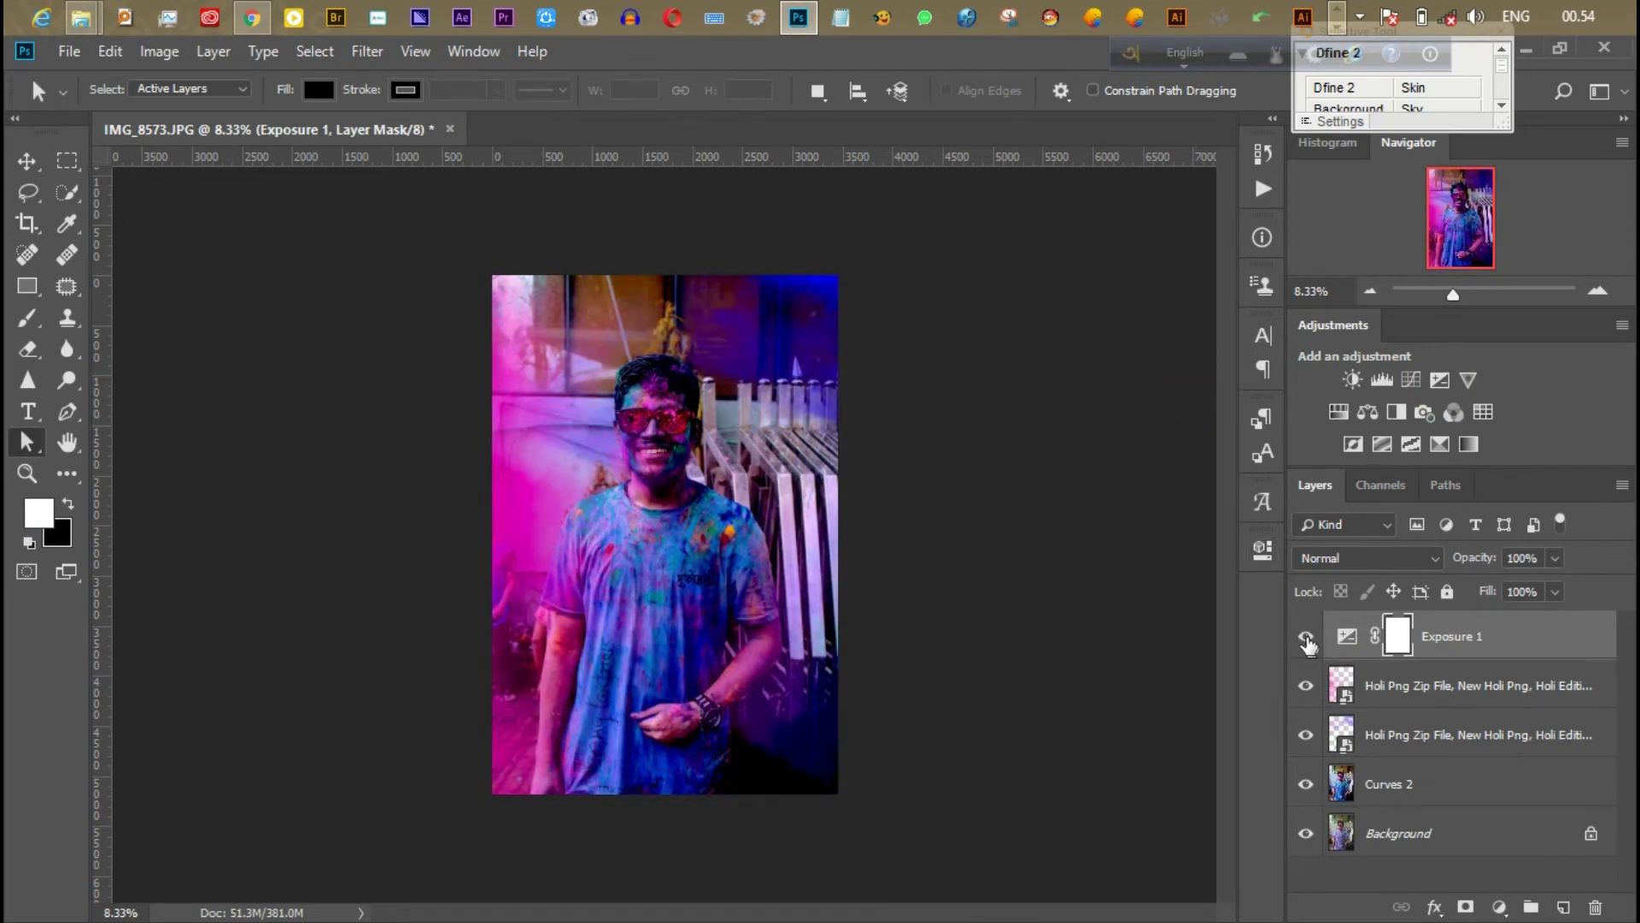
{"action": "left_click", "coordinate": [1306, 639]}
{"action": "left_click", "coordinate": [1306, 639]}
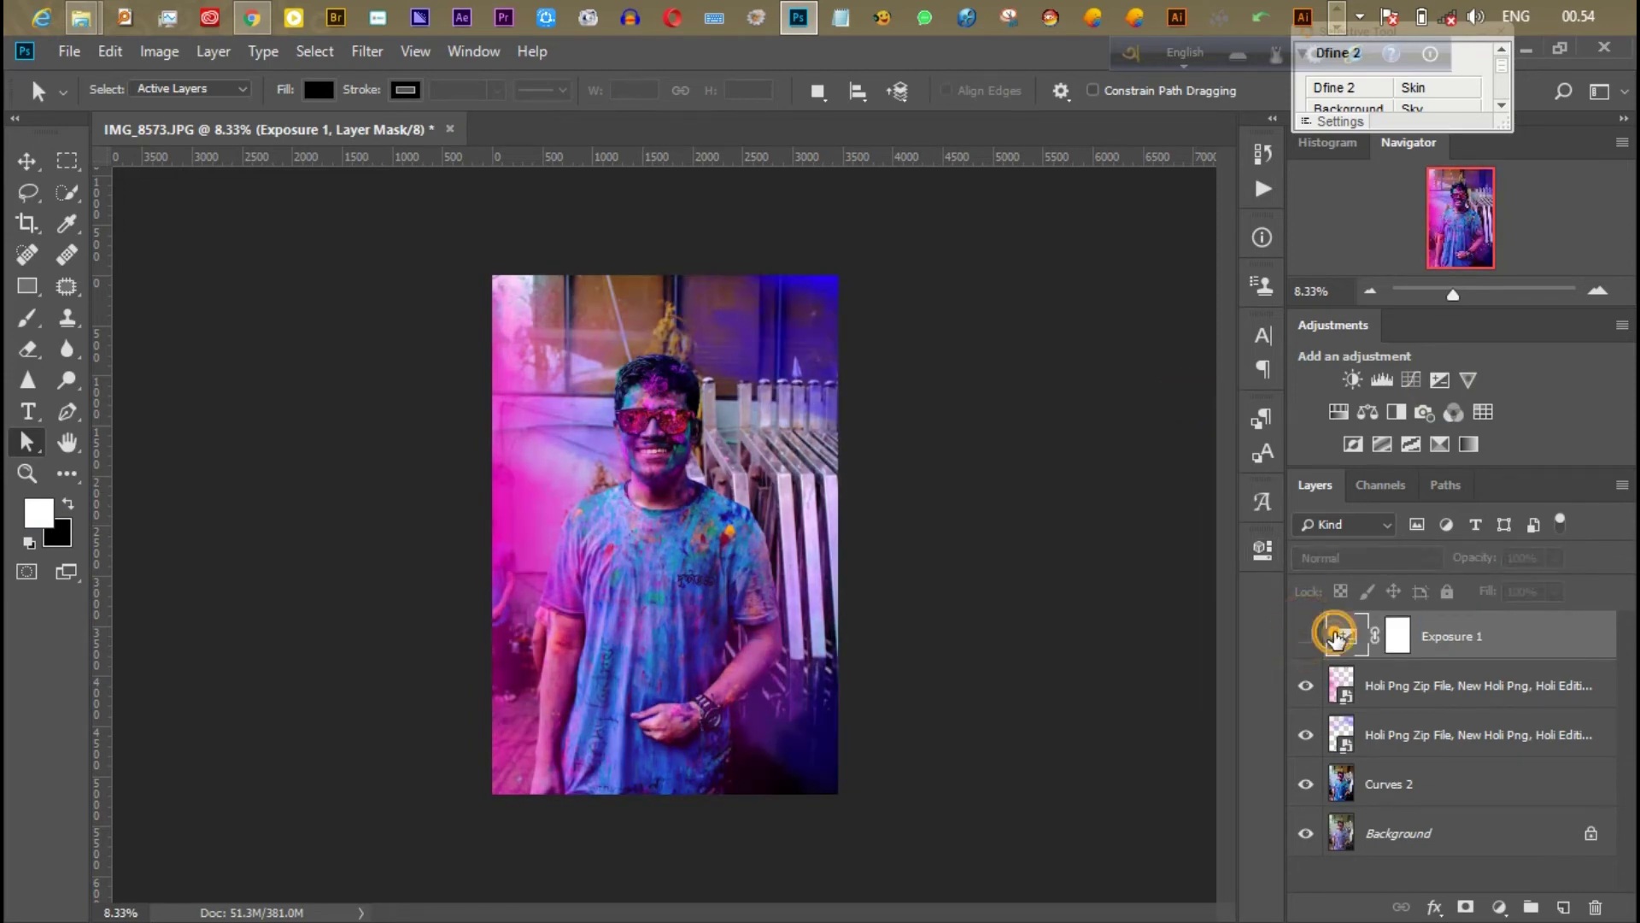
{"action": "key", "text": "Delete"}
{"action": "key", "text": "ctrl+l"}
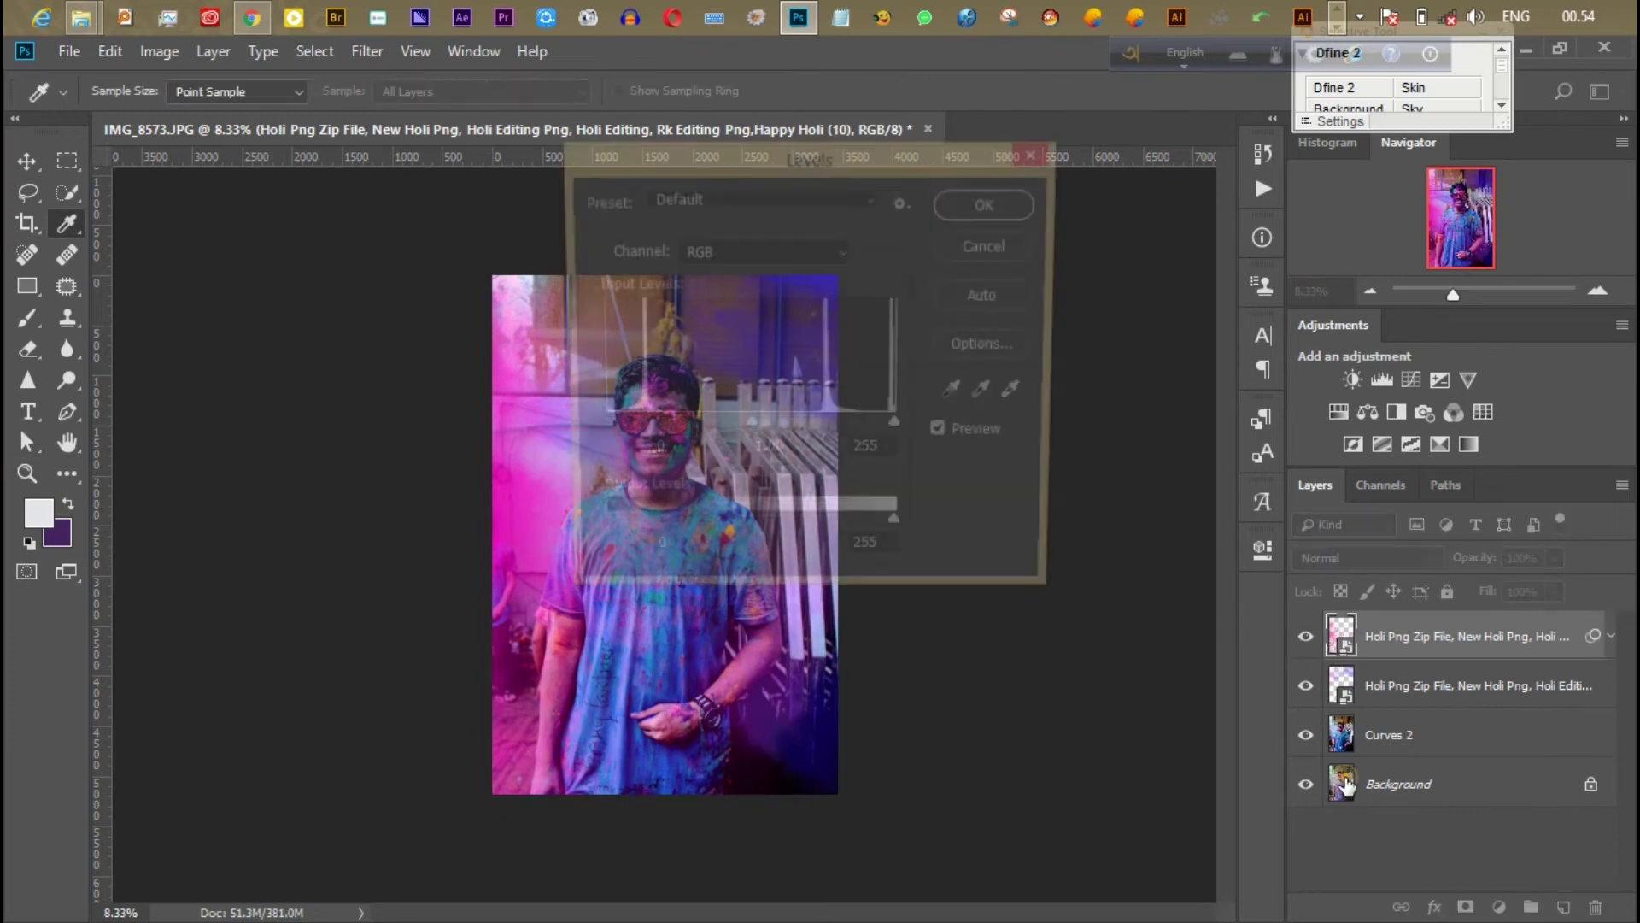
{"action": "left_click", "coordinate": [994, 243]}
{"action": "left_click", "coordinate": [1341, 733]}
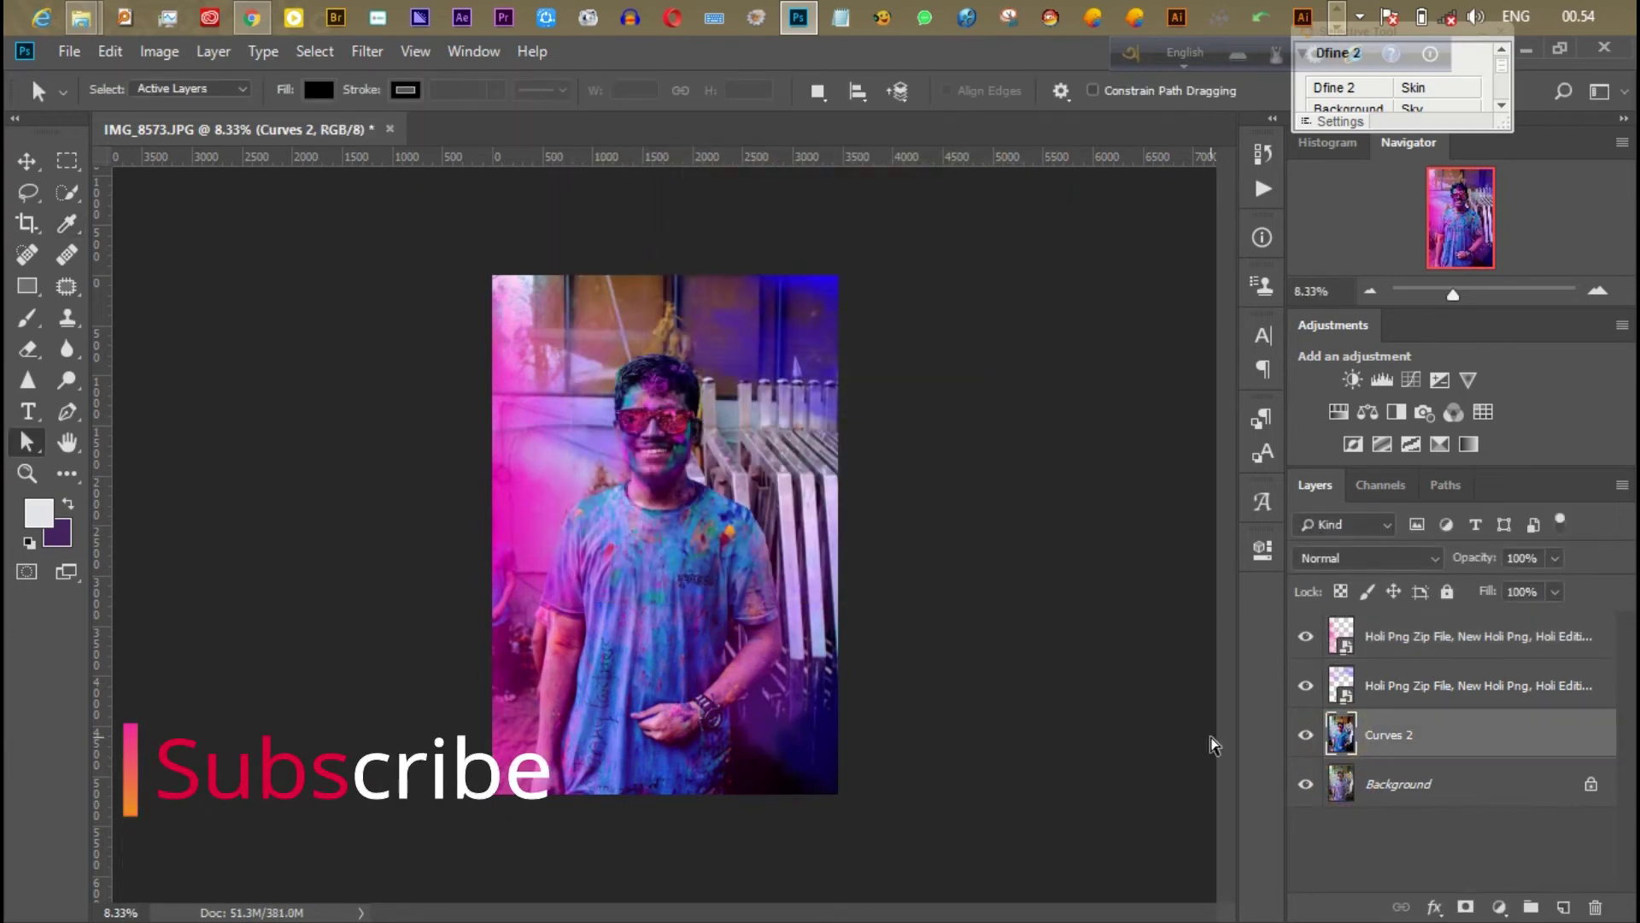
- Merge both Holi layers and Curves 2 into a single layer
{"action": "left_click", "coordinate": [1435, 640], "text": "shift"}
{"action": "right_click", "coordinate": [1436, 643]}
{"action": "left_click", "coordinate": [1256, 713]}
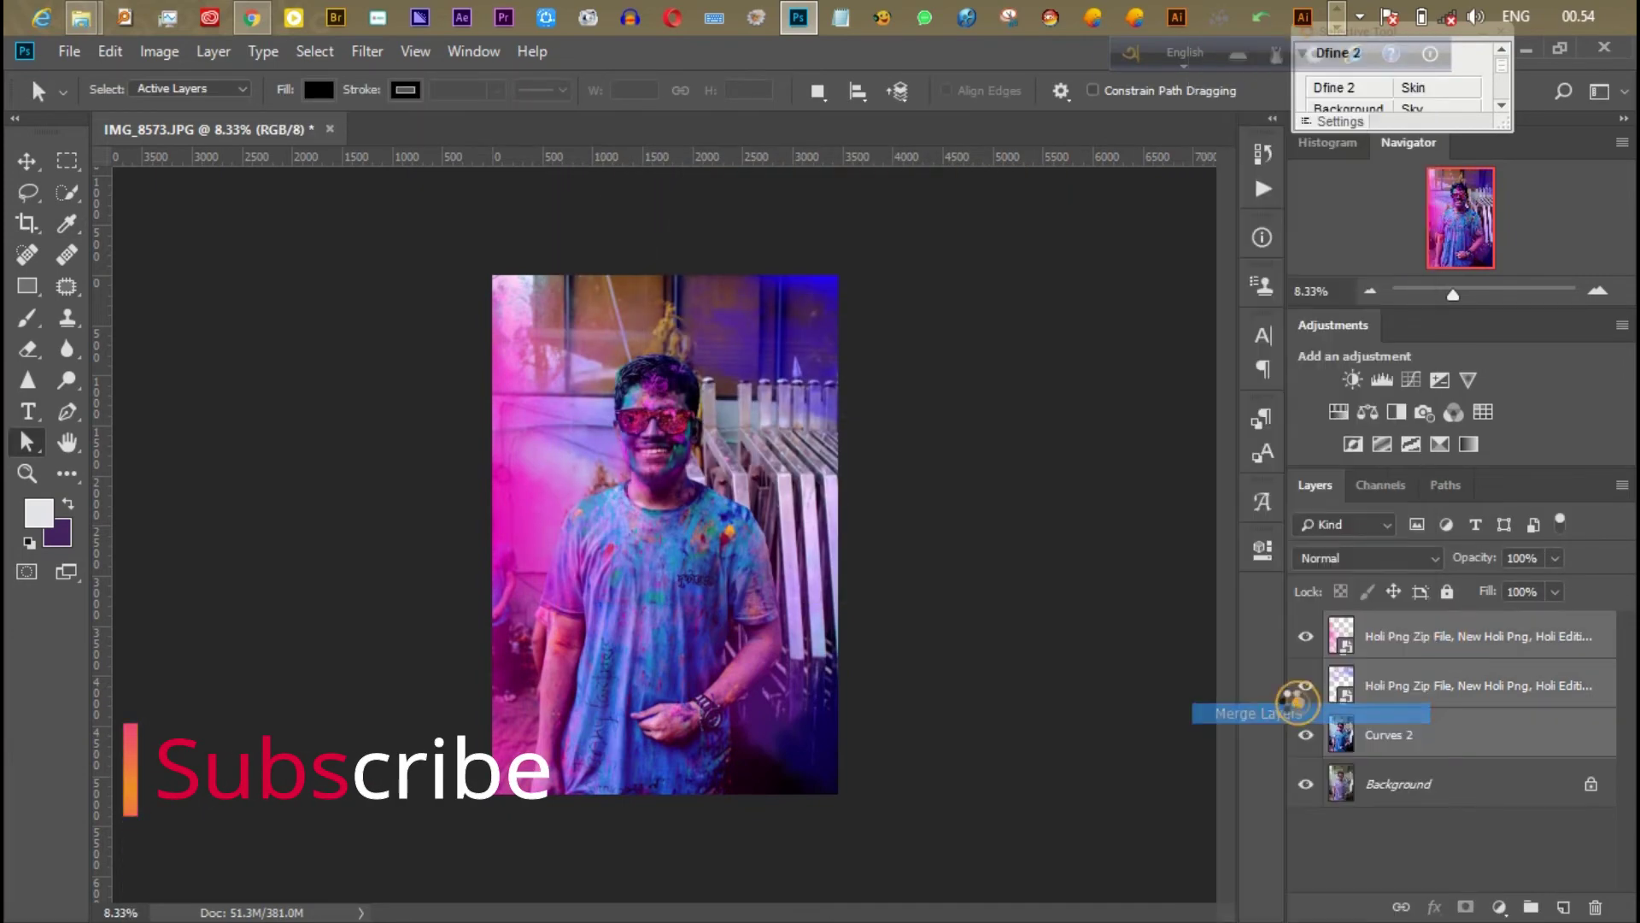
- Apply a Levels adjustment to the merged layer and bring up the Save for Web export
{"action": "key", "text": "ctrl+l"}
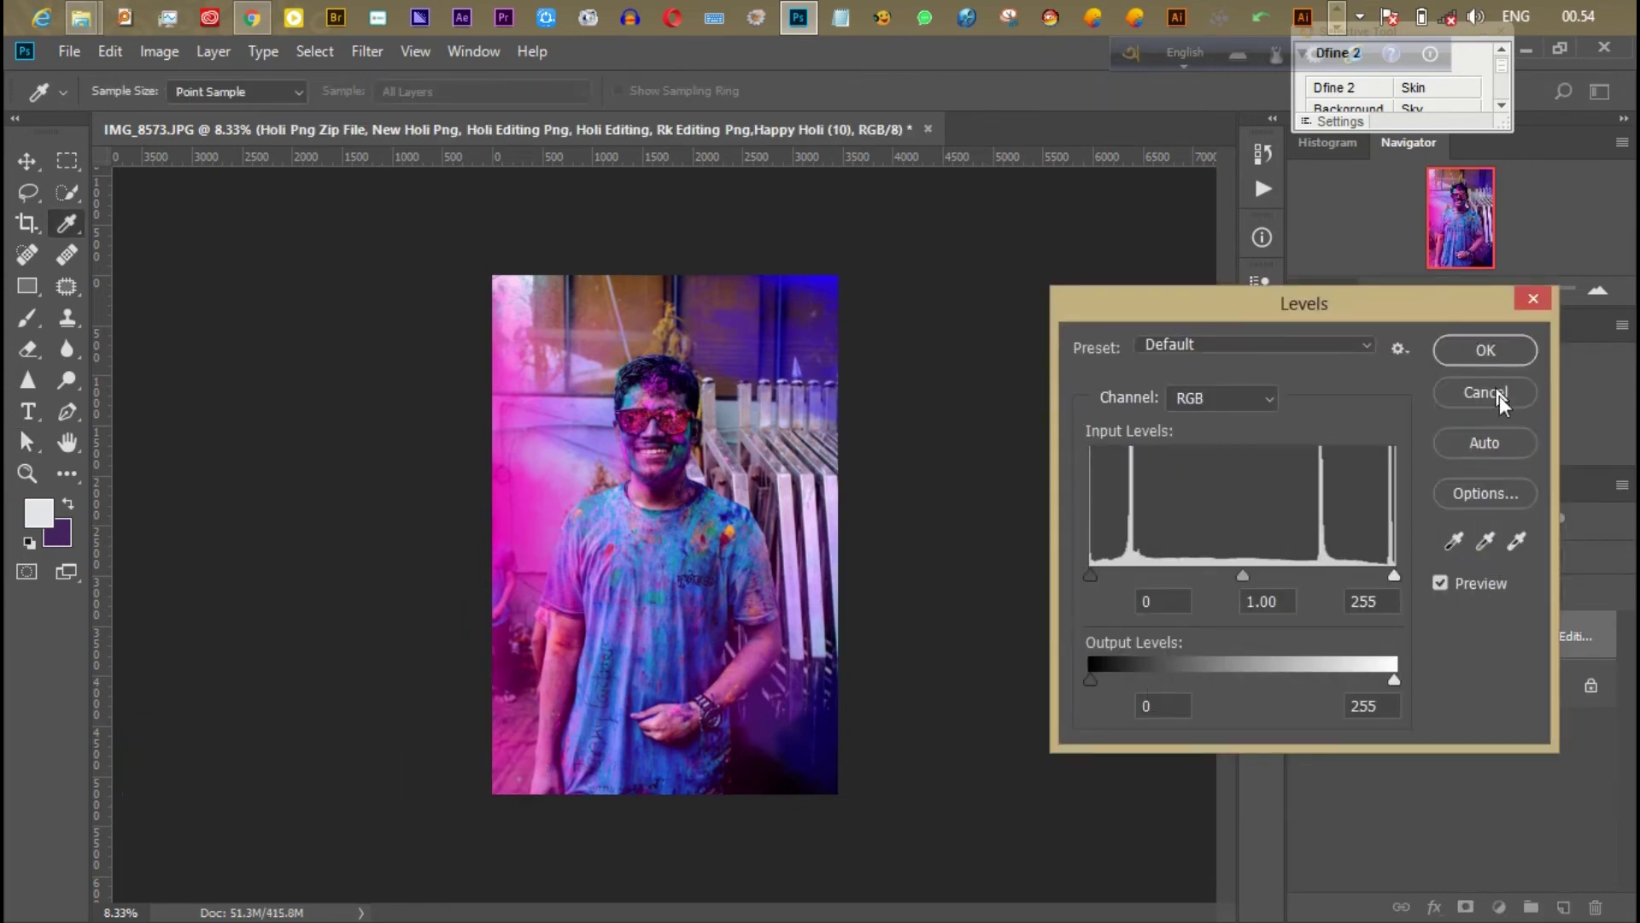
{"action": "left_click", "coordinate": [1485, 392]}
{"action": "key", "text": "ctrl+l"}
{"action": "left_click", "coordinate": [1091, 575]}
{"action": "left_click", "coordinate": [1485, 349]}
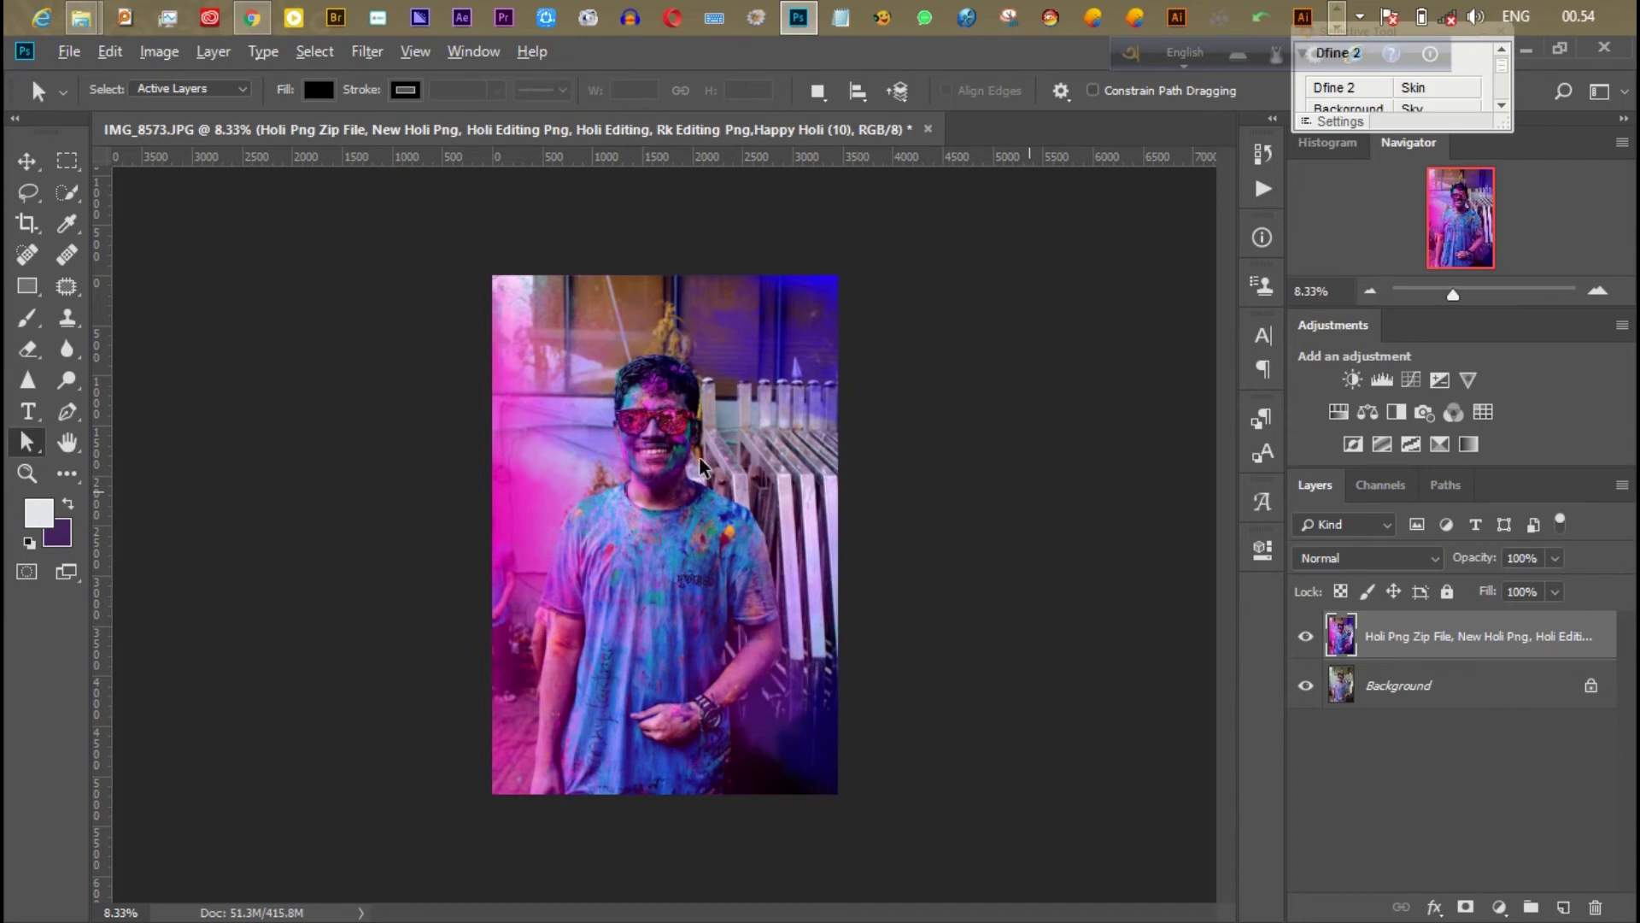
{"action": "key", "text": "ctrl+alt+shift+s"}
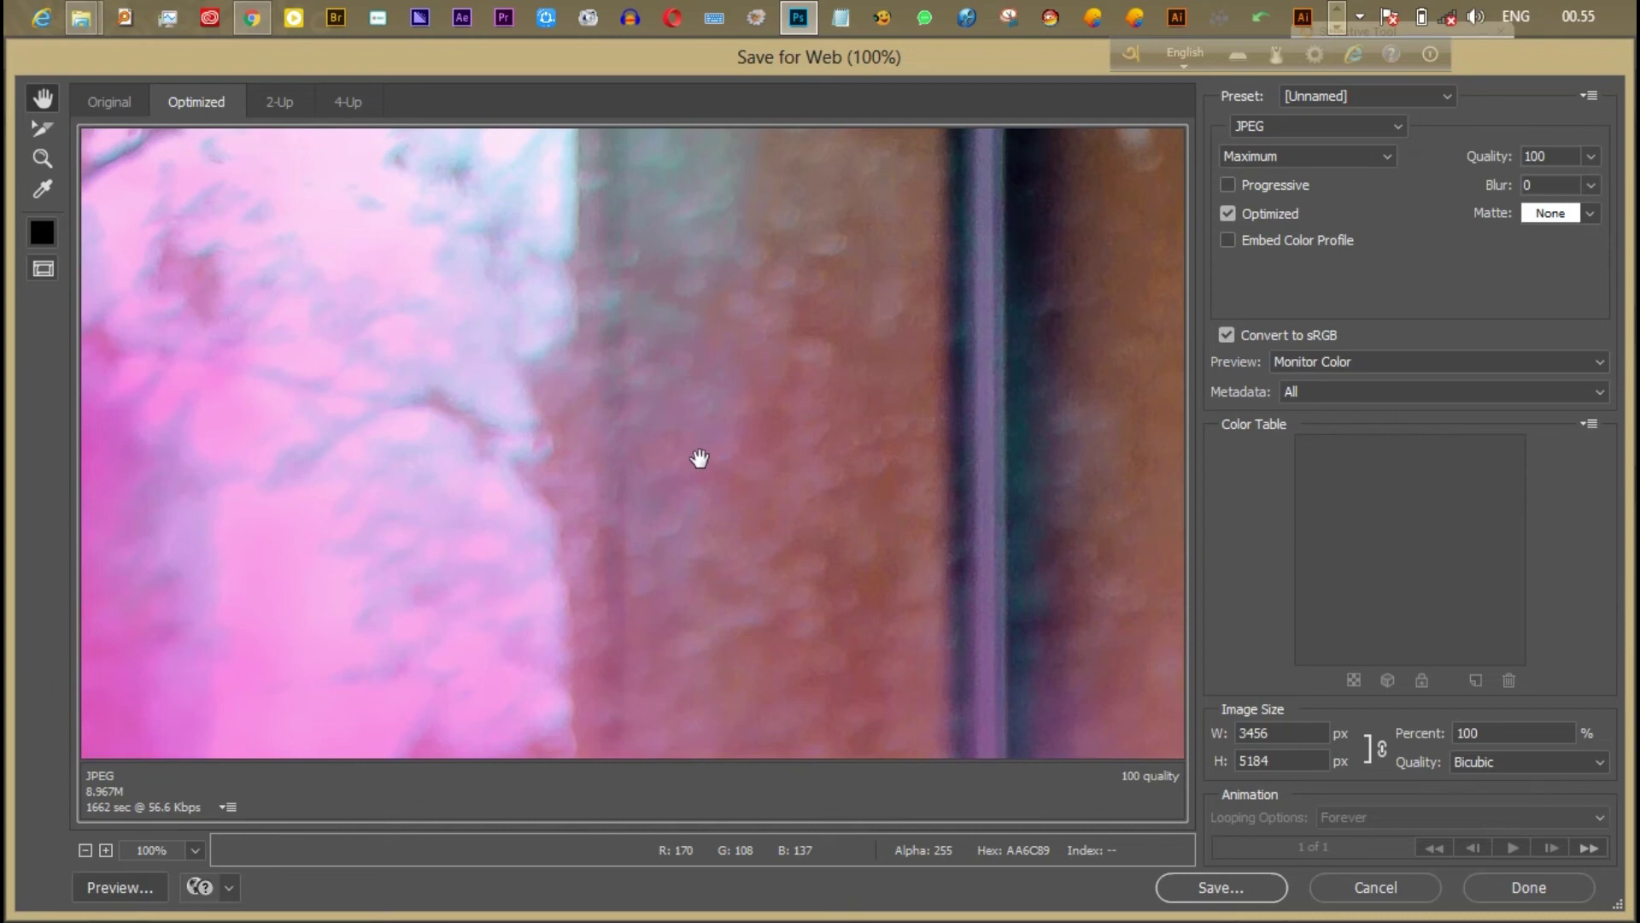
- Zoom the Save for Web preview out to show the whole portrait
{"action": "key", "text": "ctrl+minus"}
{"action": "key", "text": "ctrl+minus"}
{"action": "key", "text": "ctrl+minus"}
{"action": "key", "text": "ctrl+minus"}
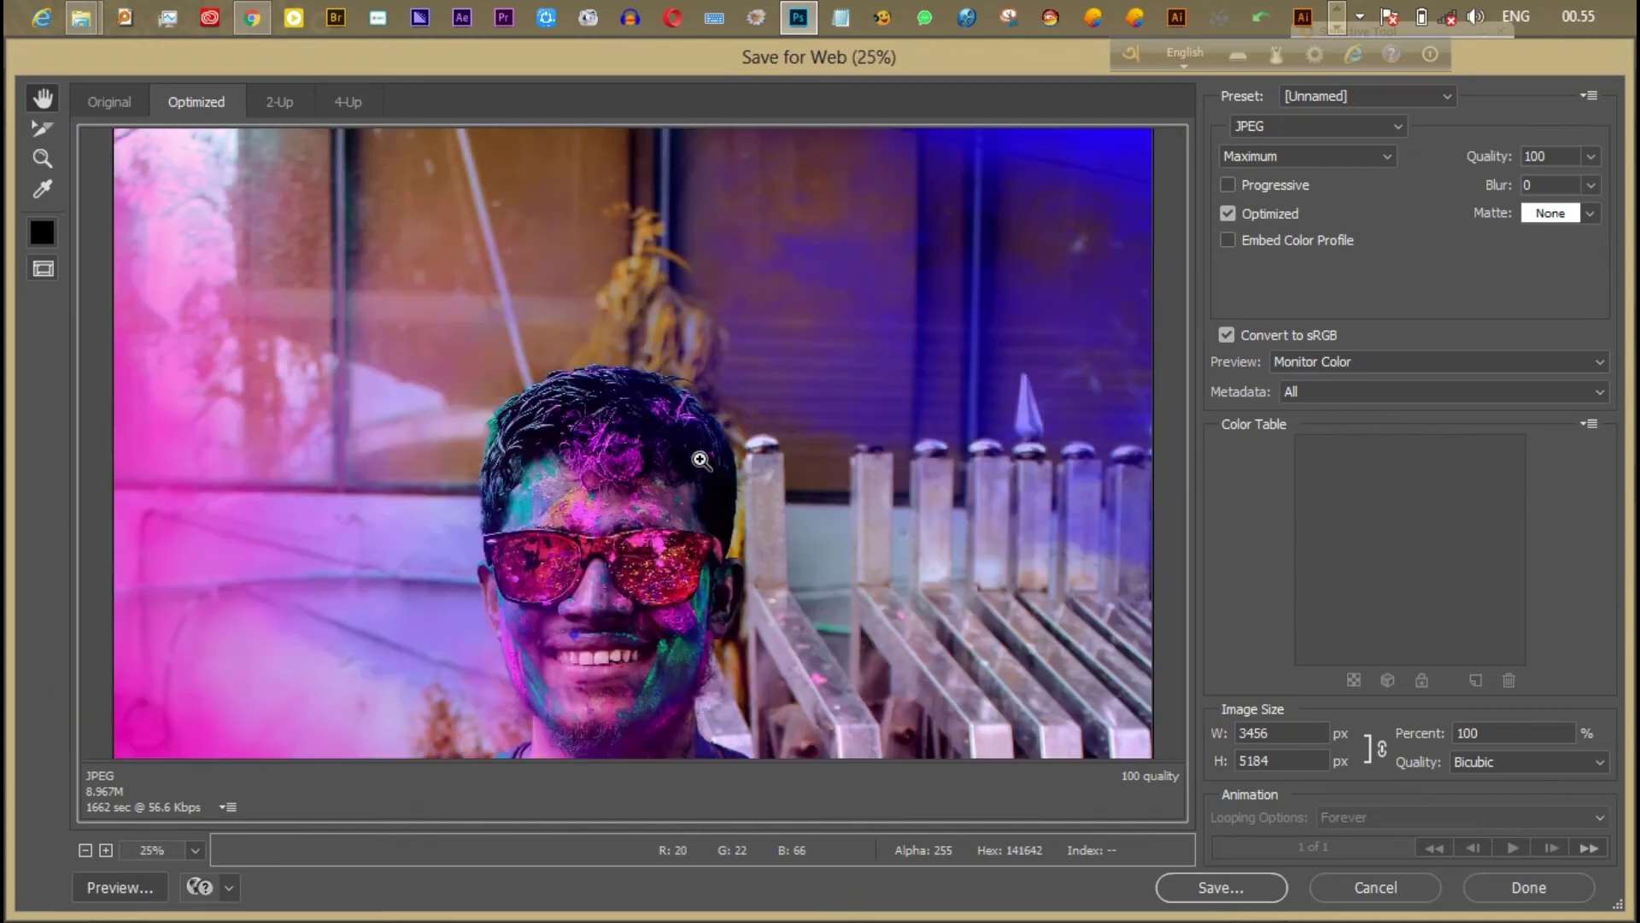
{"action": "key", "text": "ctrl+minus"}
{"action": "key", "text": "ctrl+minus"}
{"action": "key", "text": "ctrl+minus"}
{"action": "key", "text": "ctrl+minus"}
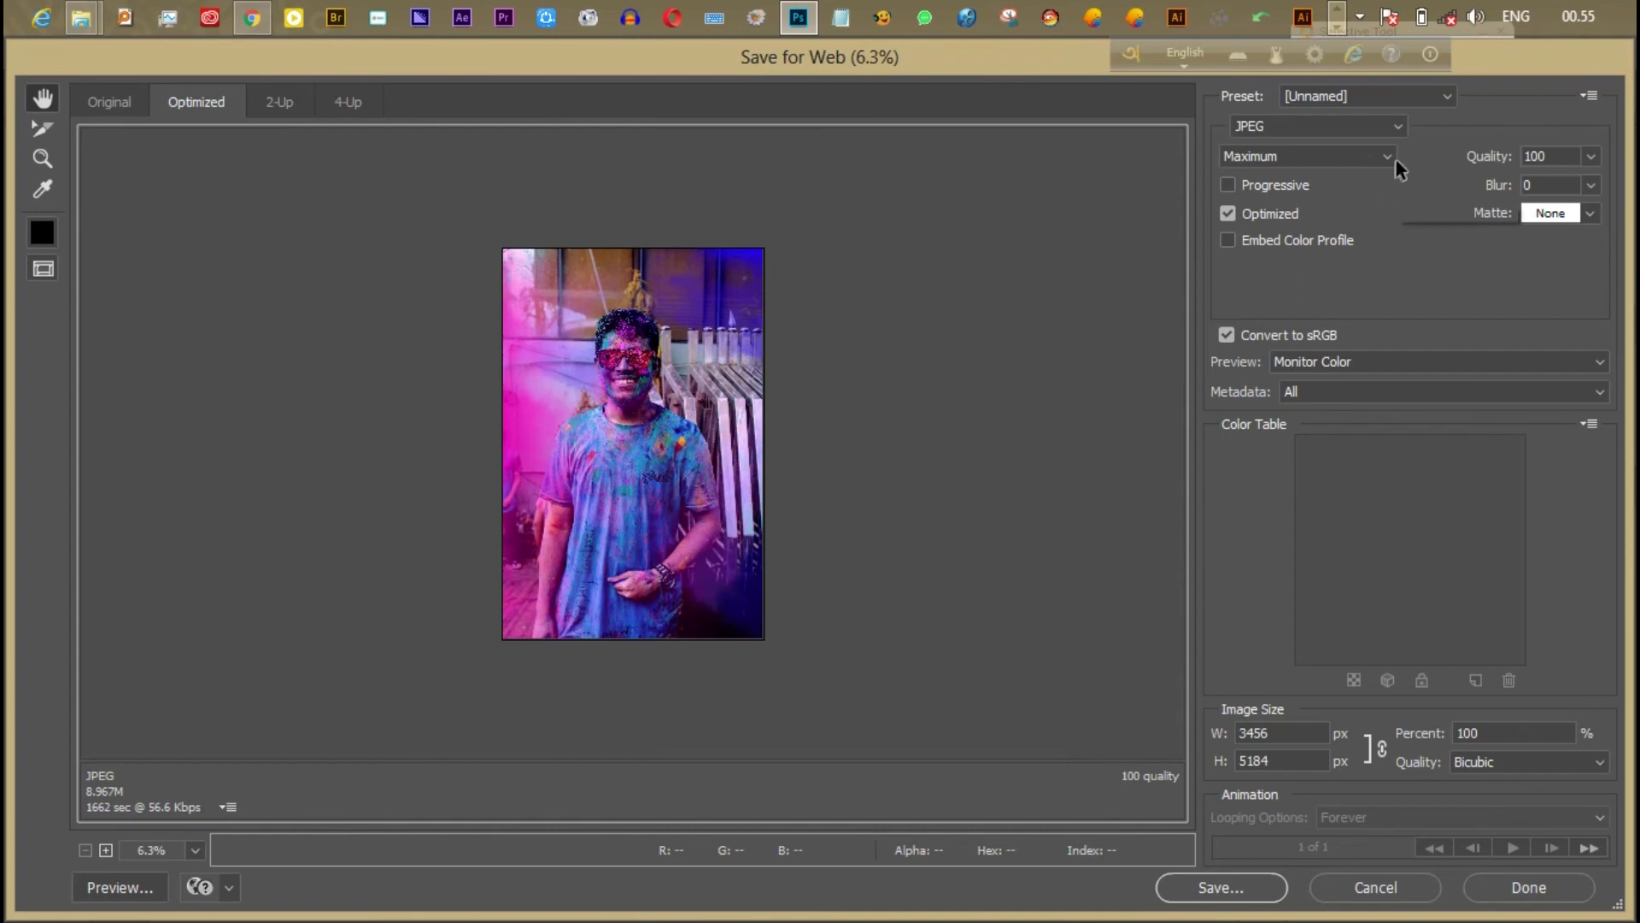
- Save the quality-100 JPEG to drive D: under a new file name
{"action": "left_click", "coordinate": [1247, 887]}
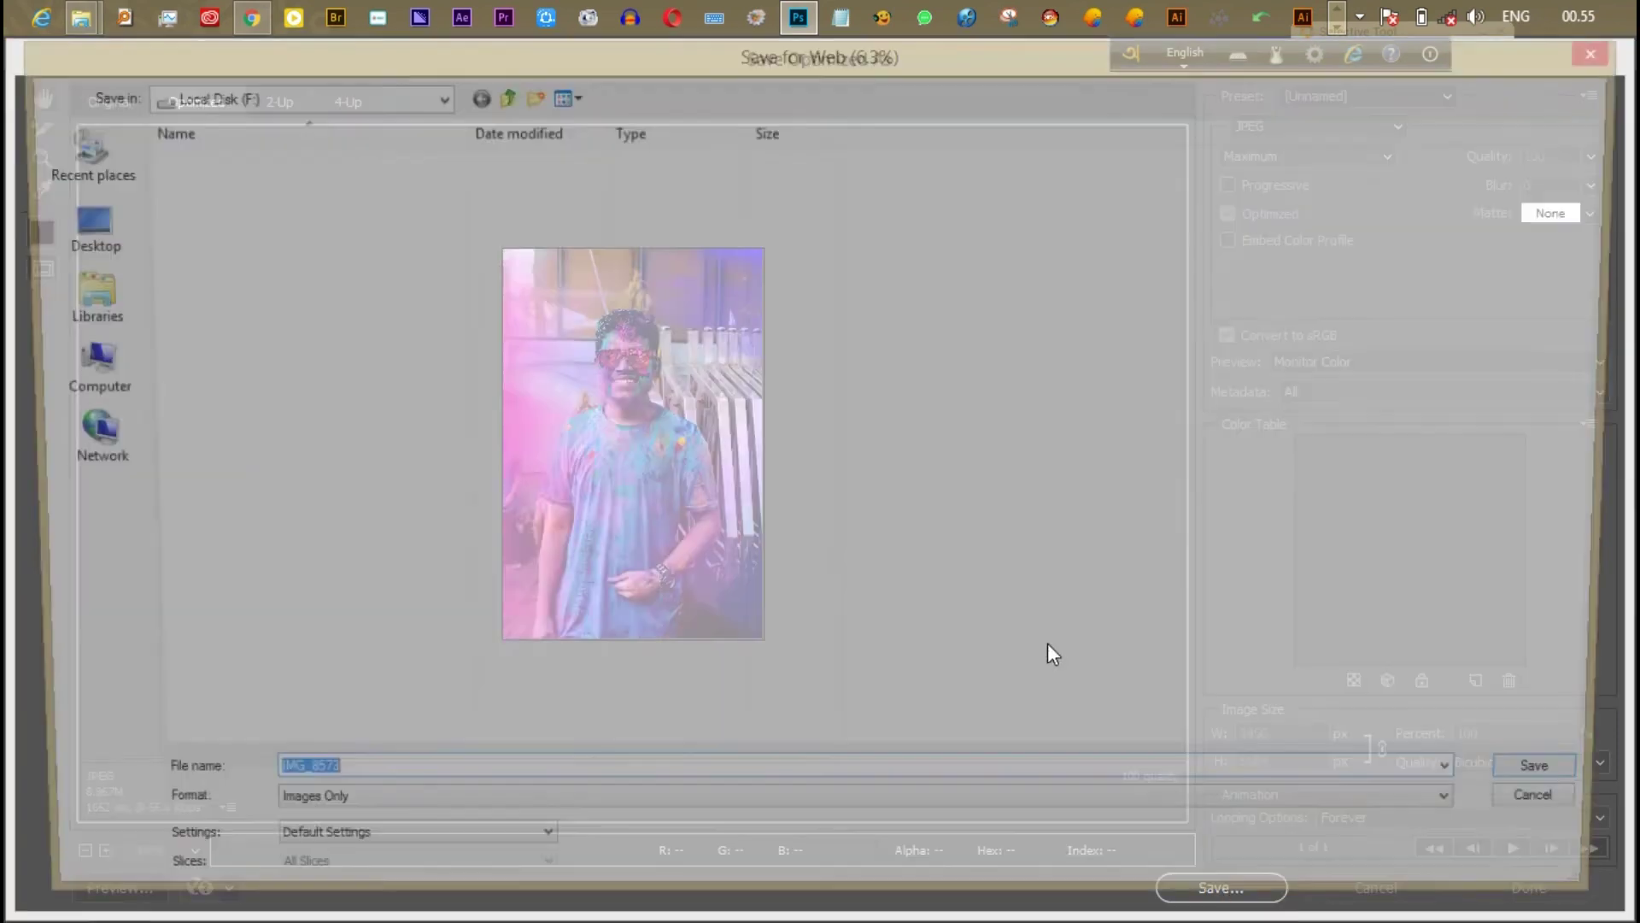
{"action": "left_click", "coordinate": [75, 358]}
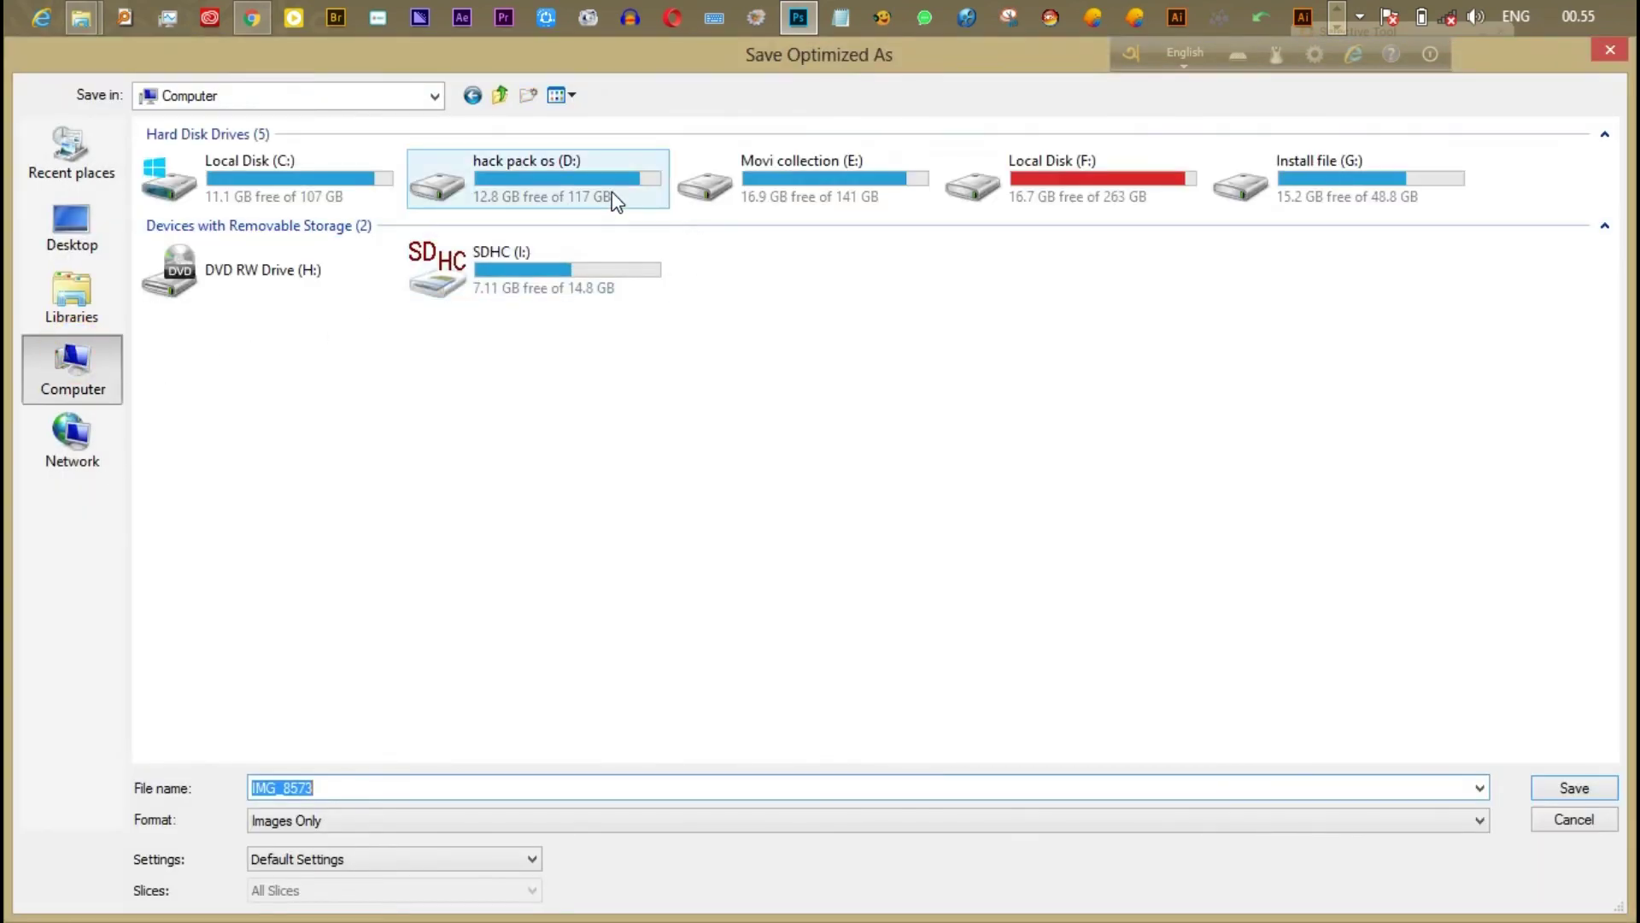
{"action": "double_click", "coordinate": [567, 202]}
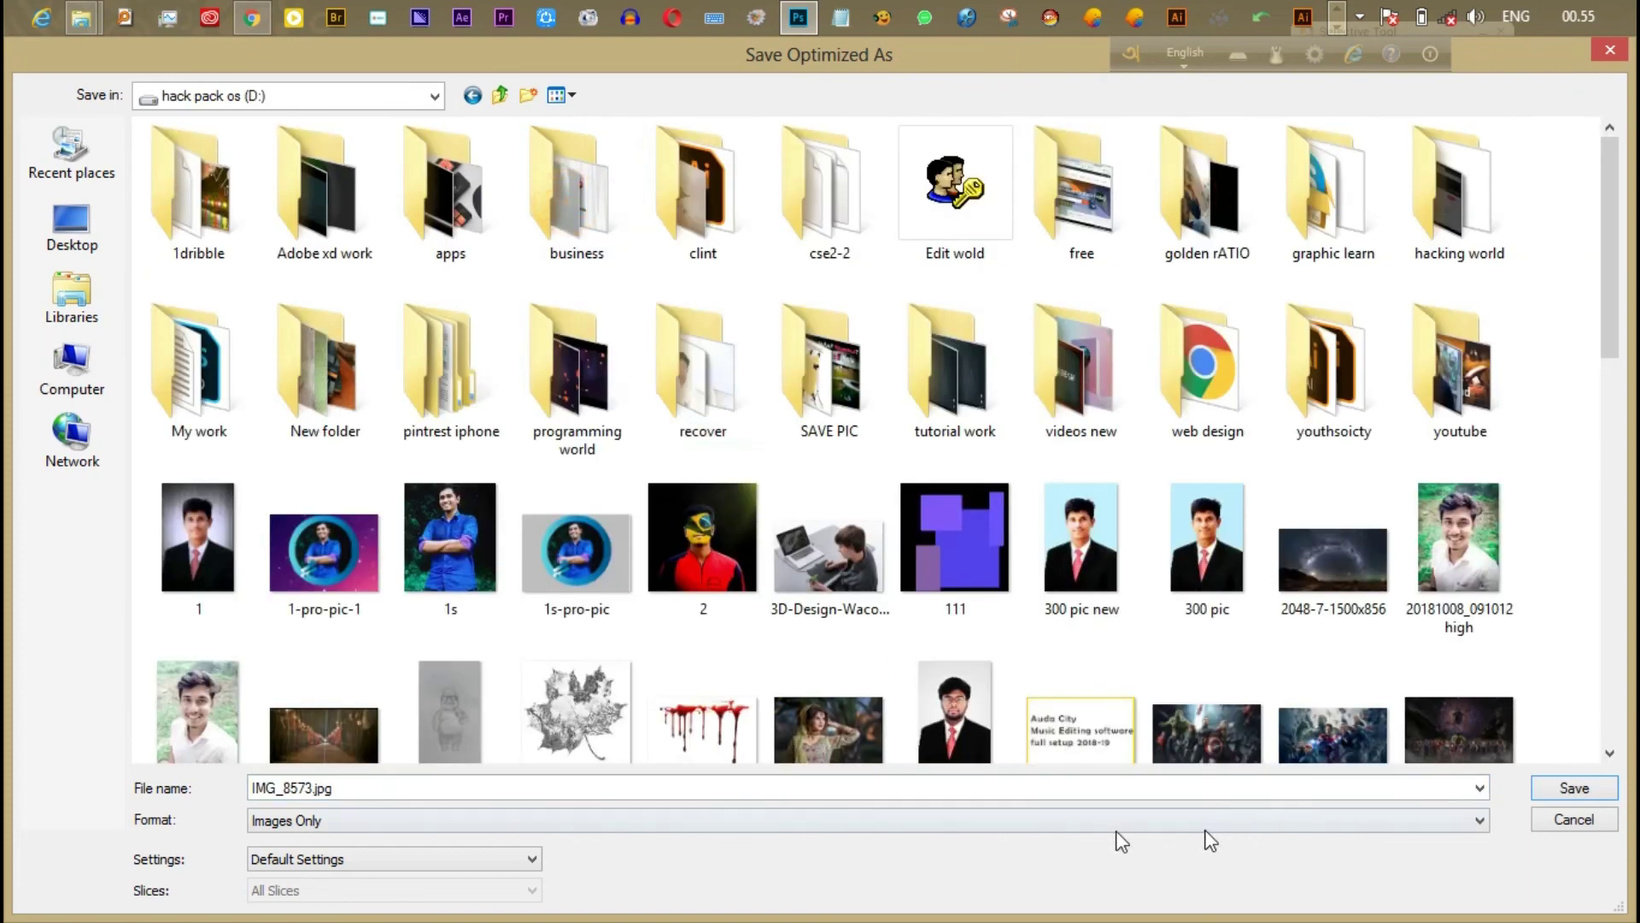
{"action": "double_click", "coordinate": [628, 785]}
{"action": "type", "text": "istiak saimoon rag day"}
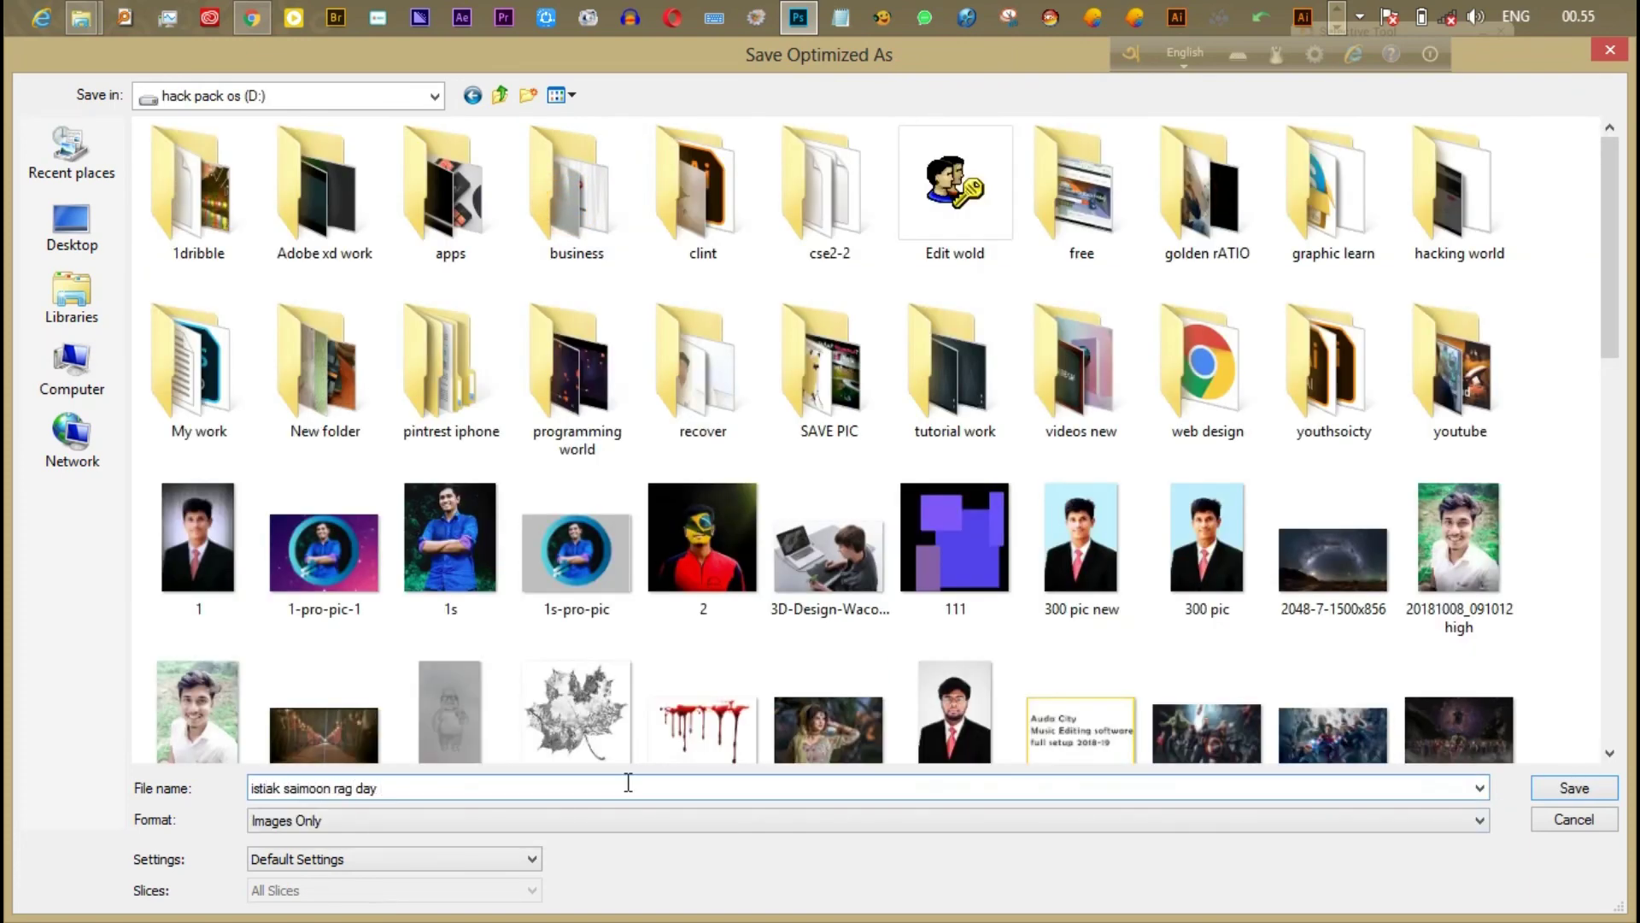
{"action": "key", "text": "Return"}
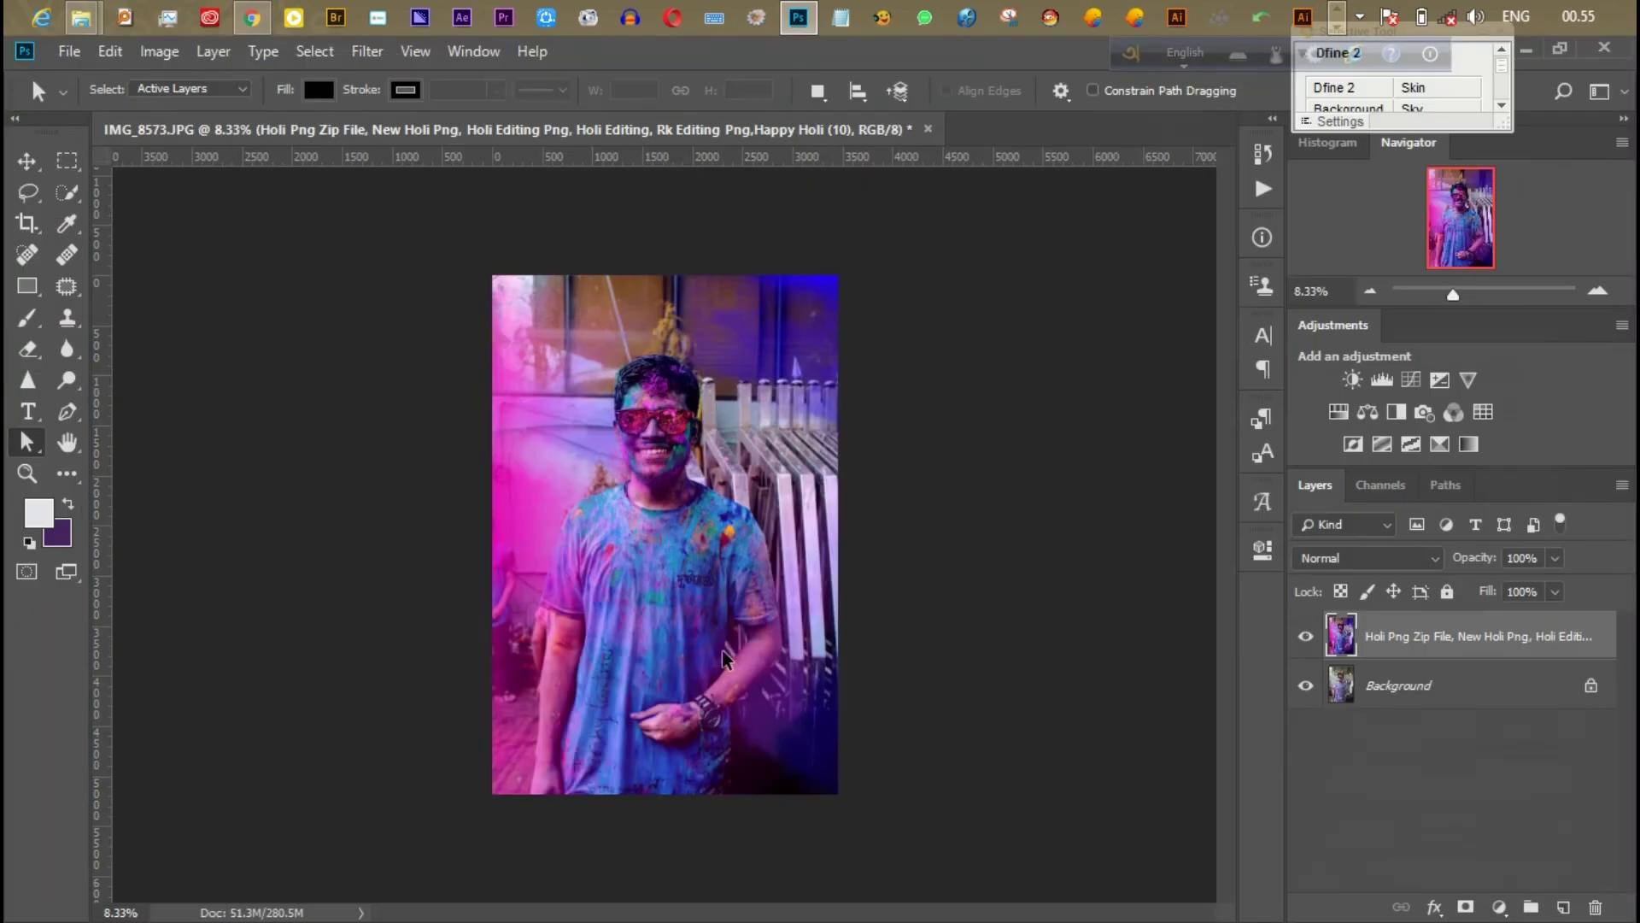
{"action": "left_click", "coordinate": [1336, 28]}
{"action": "left_click", "coordinate": [1337, 10]}
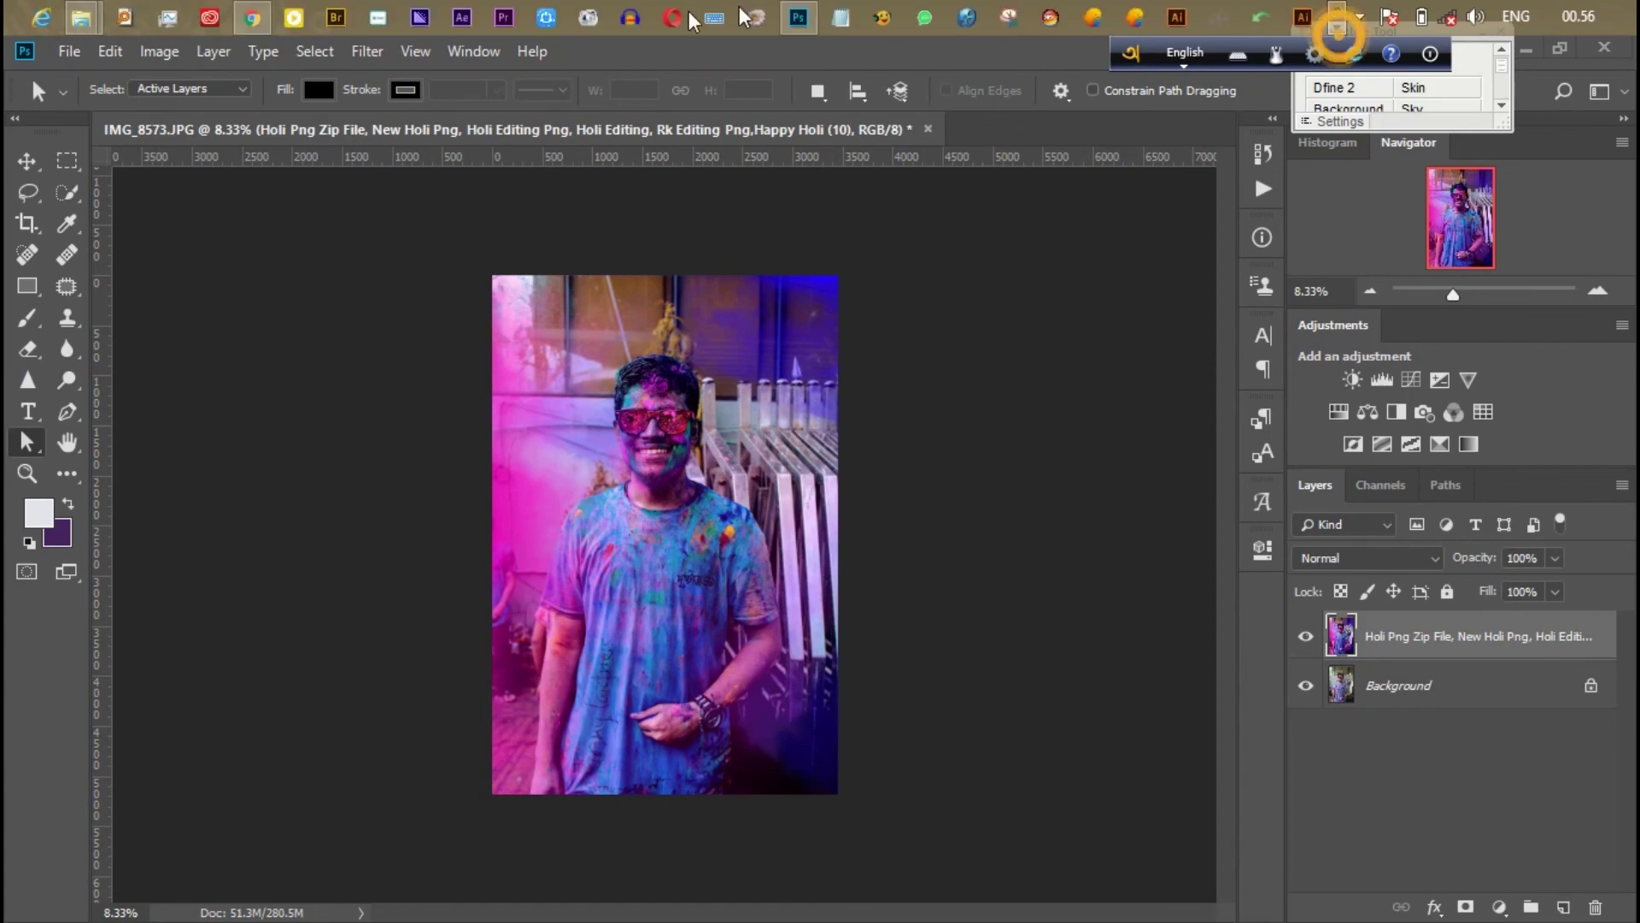
{"action": "left_click", "coordinate": [1359, 15]}
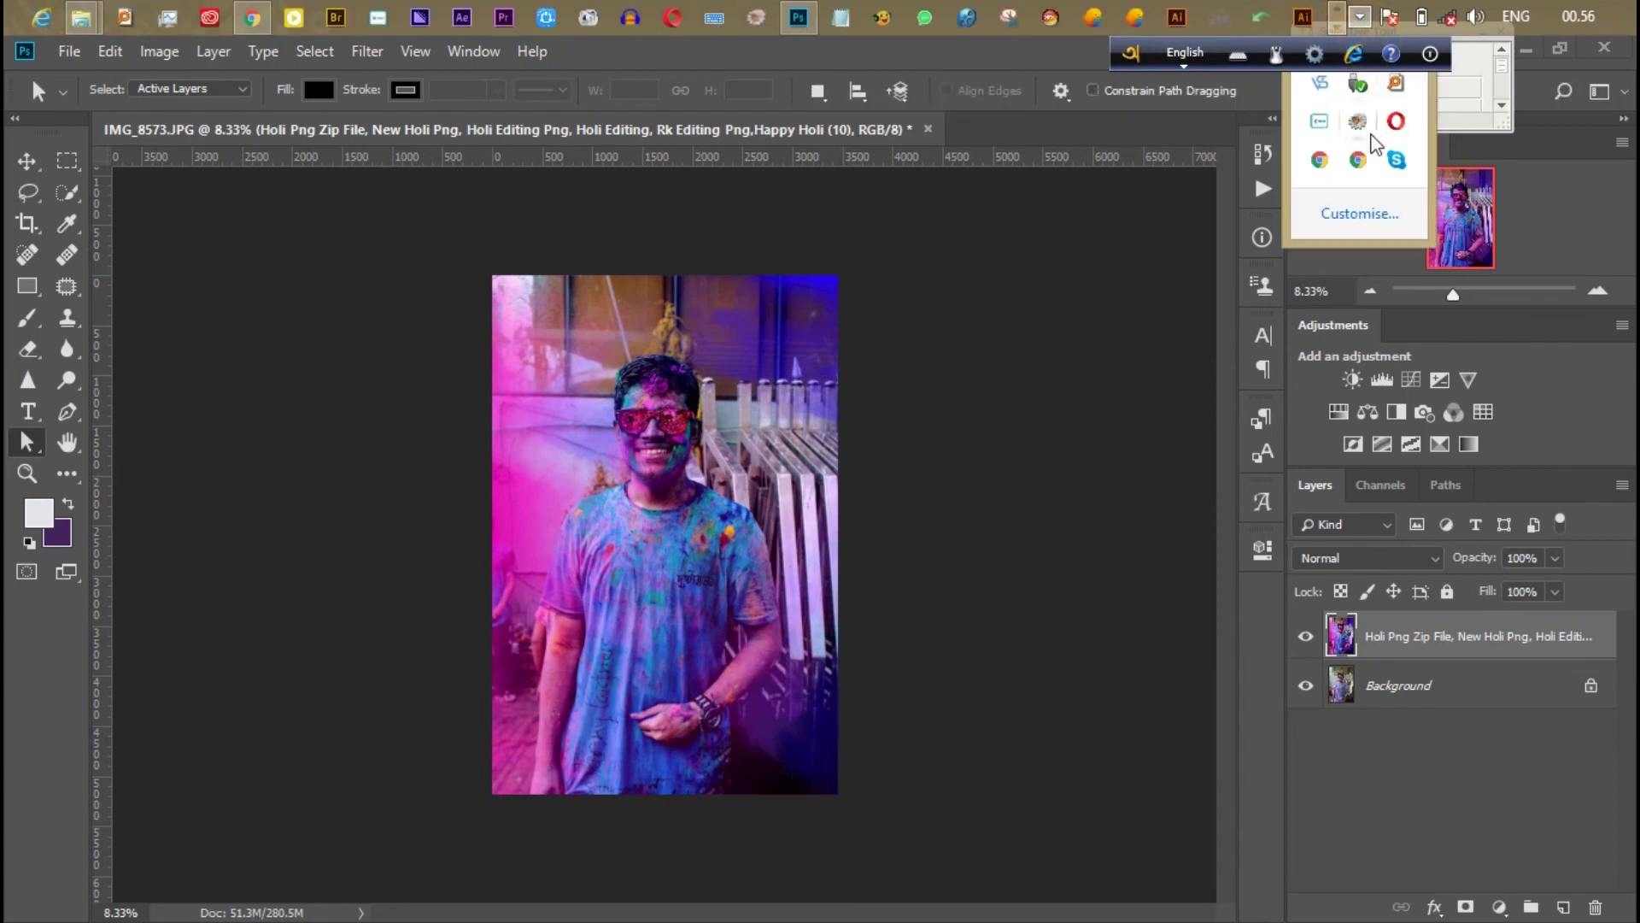